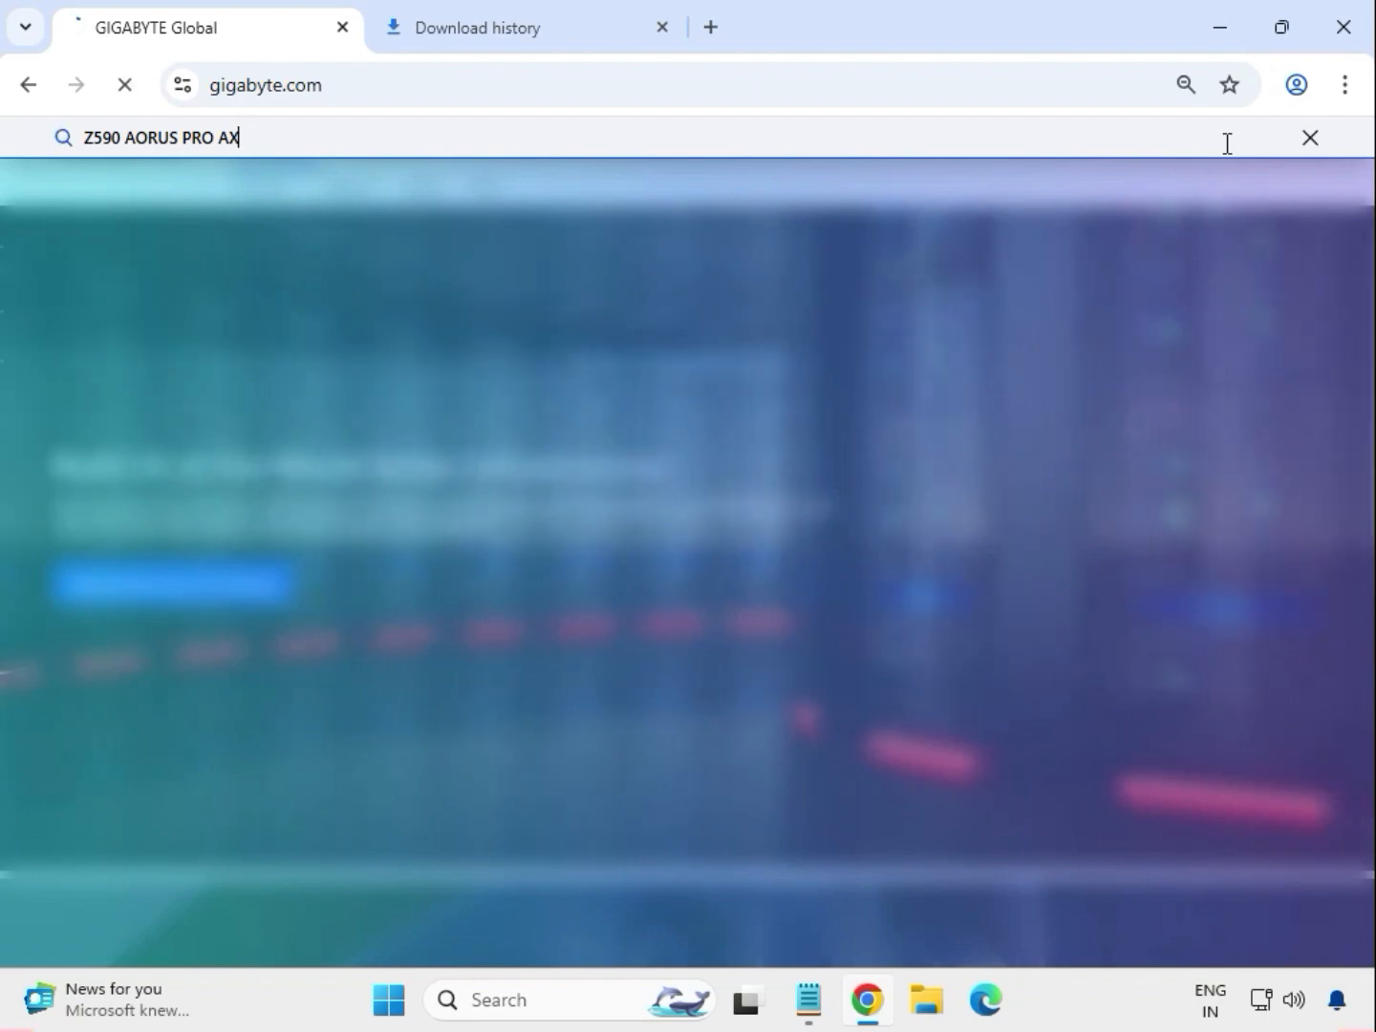
Step: Search the GIGABYTE site for Z590 AORUS PRO AX and open the support page of the rev. 1.0 motherboard
key("Return")
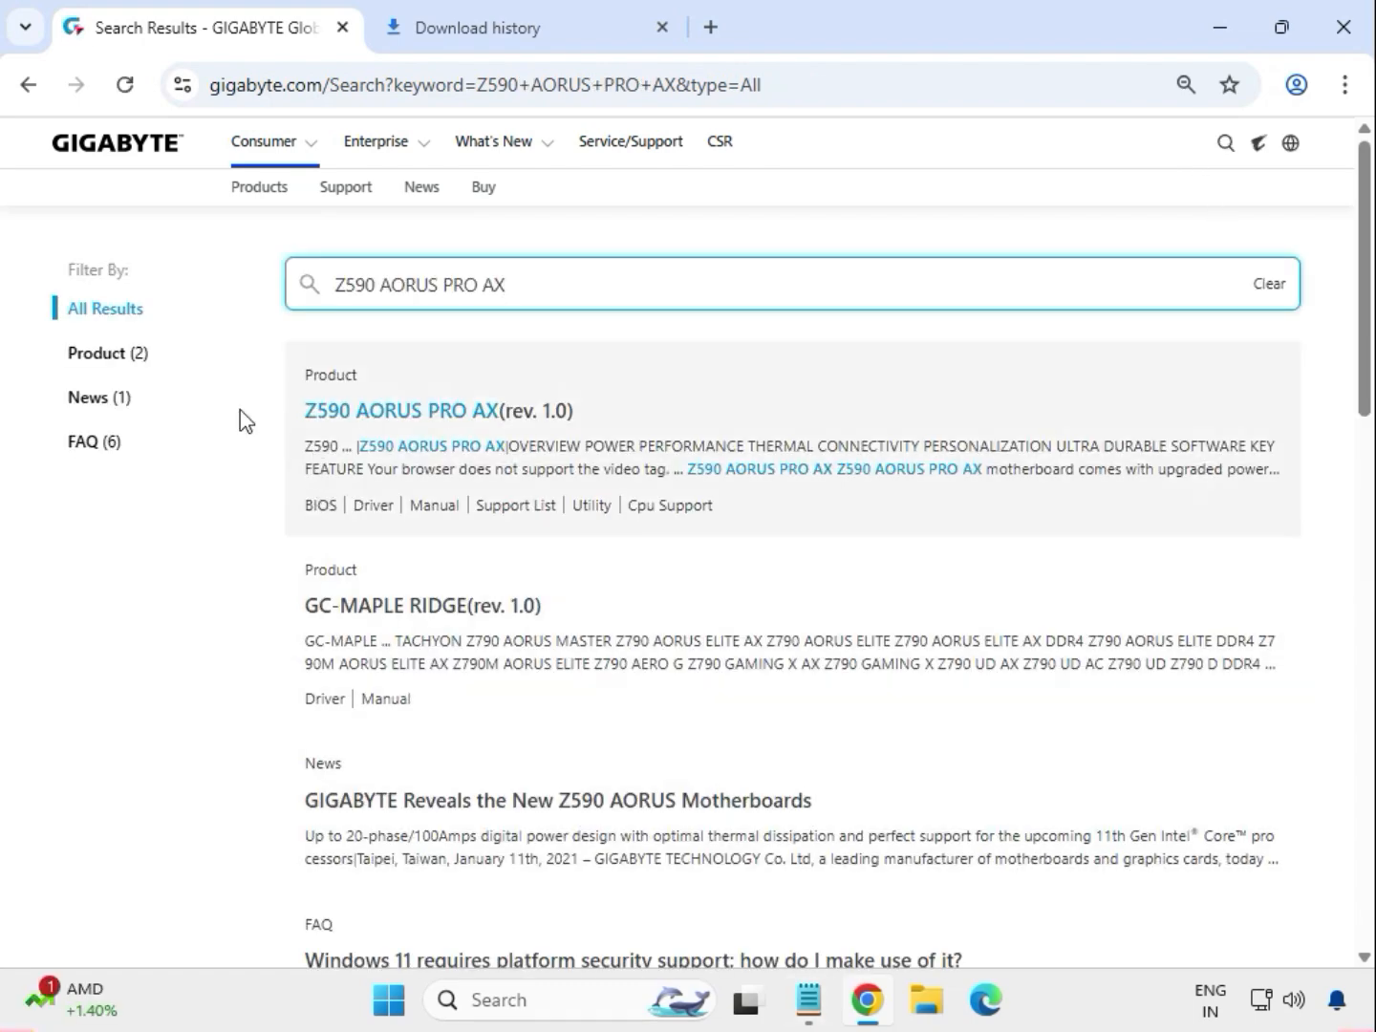
left_click(130, 365)
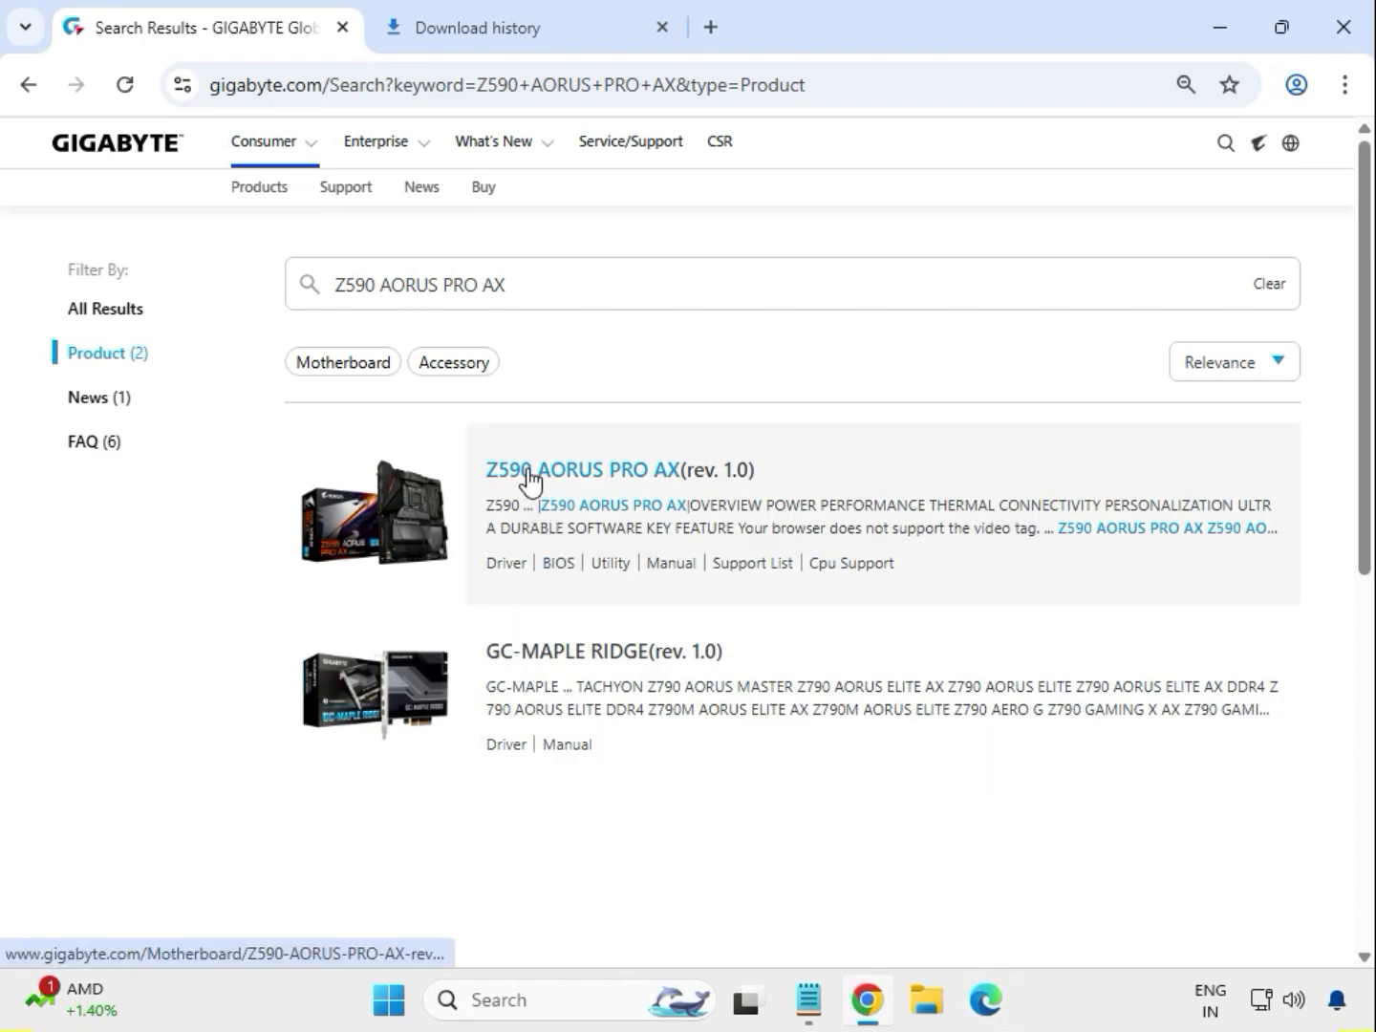
left_click(592, 471)
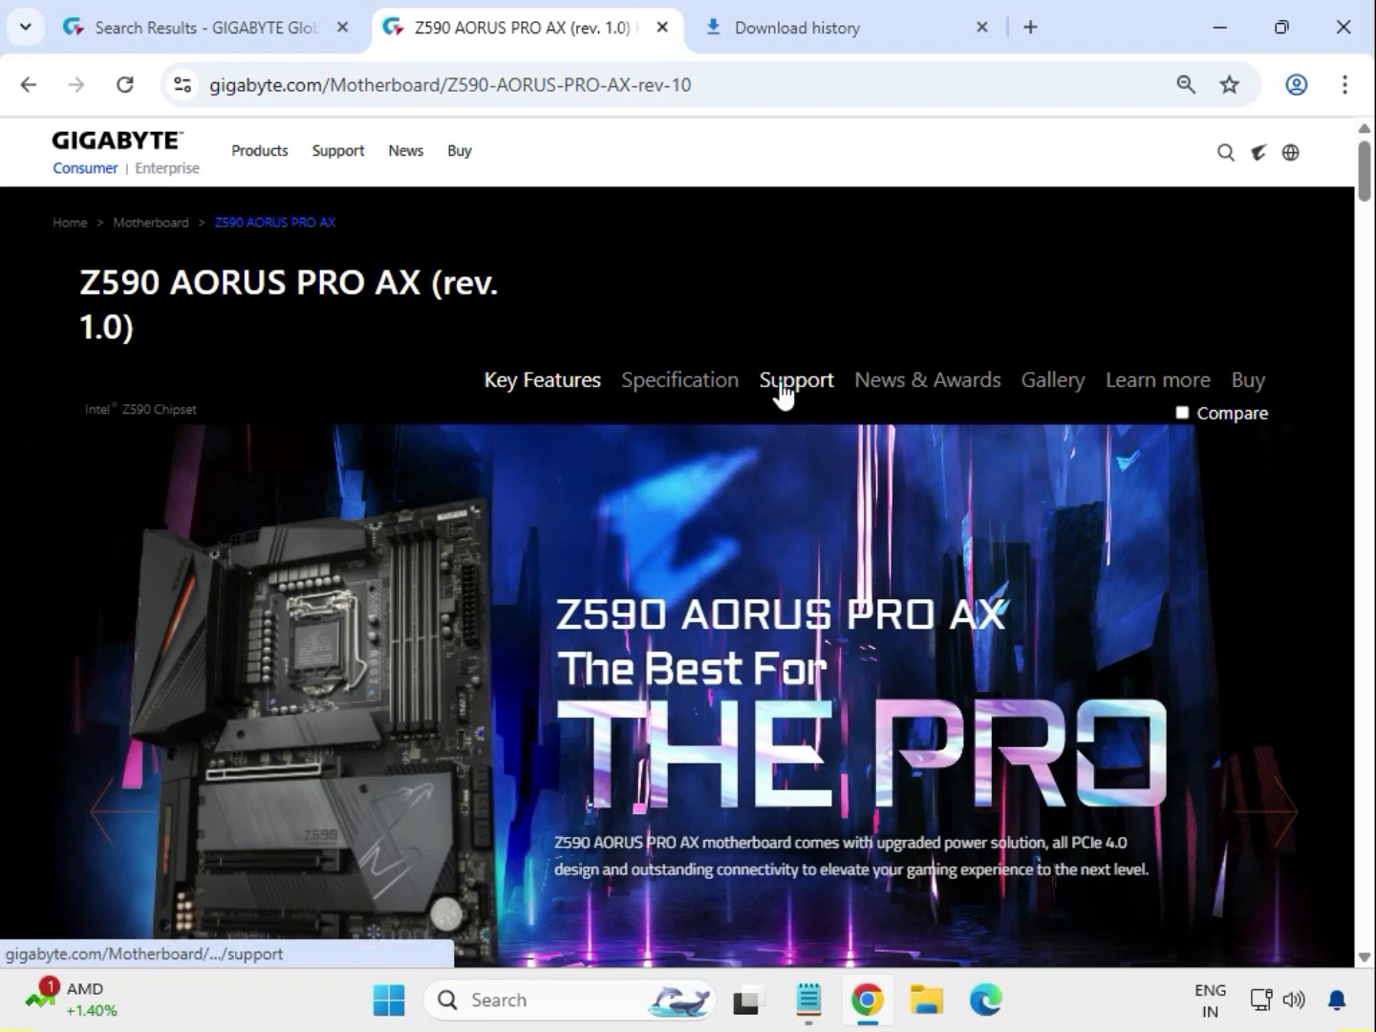
left_click(781, 387)
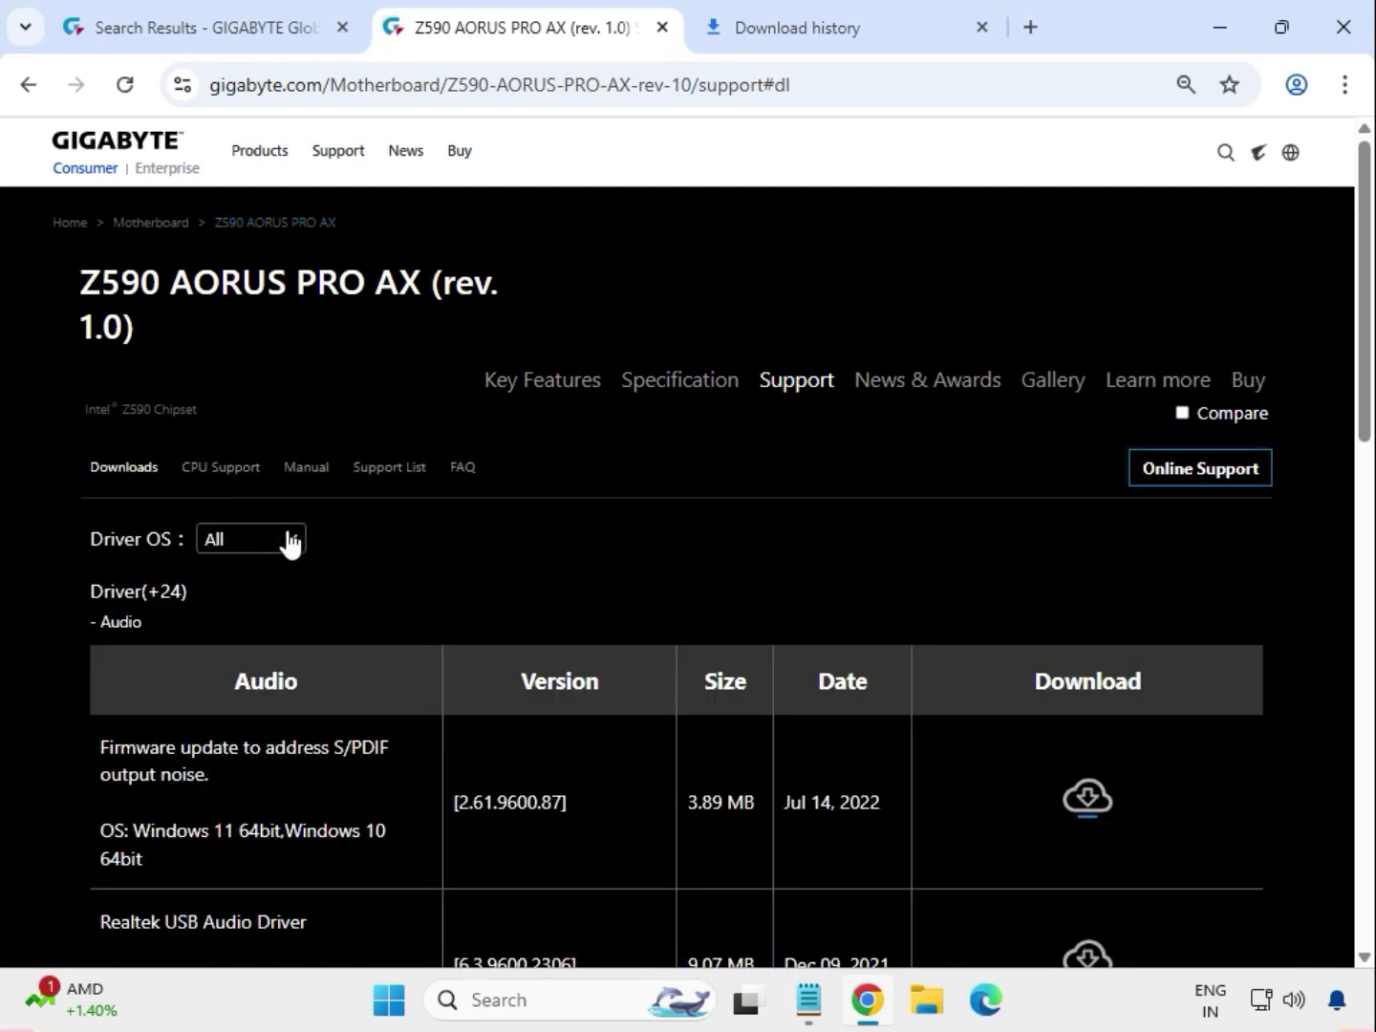
Step: Filter the drivers to Windows 11 64bit and download the Realtek USB Audio Driver, version 6.3.9600.2306
left_click(292, 541)
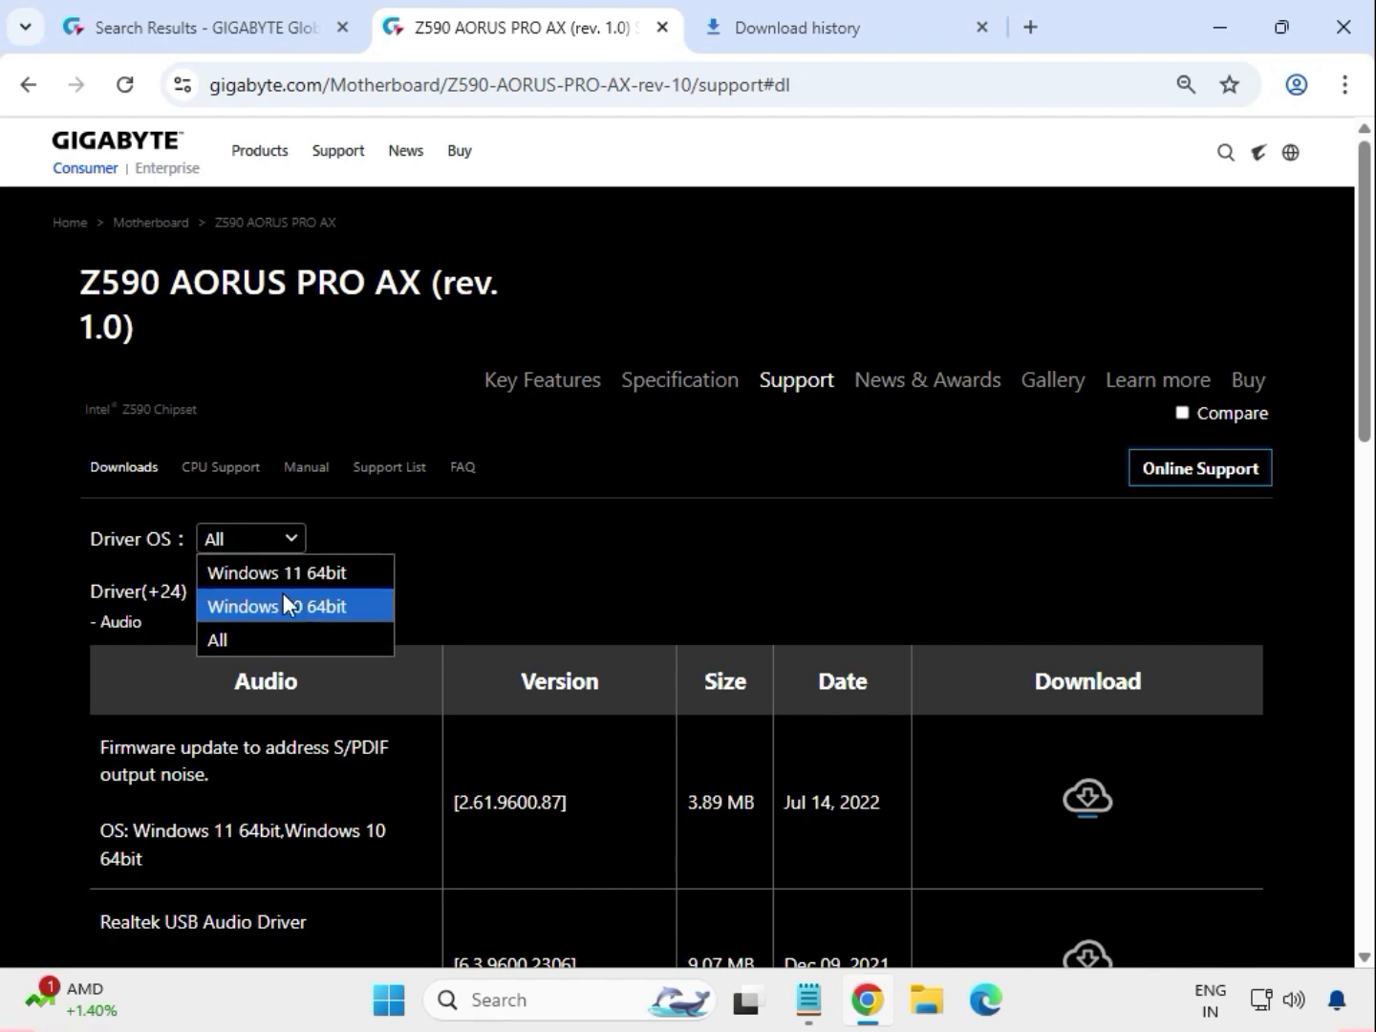
left_click(284, 572)
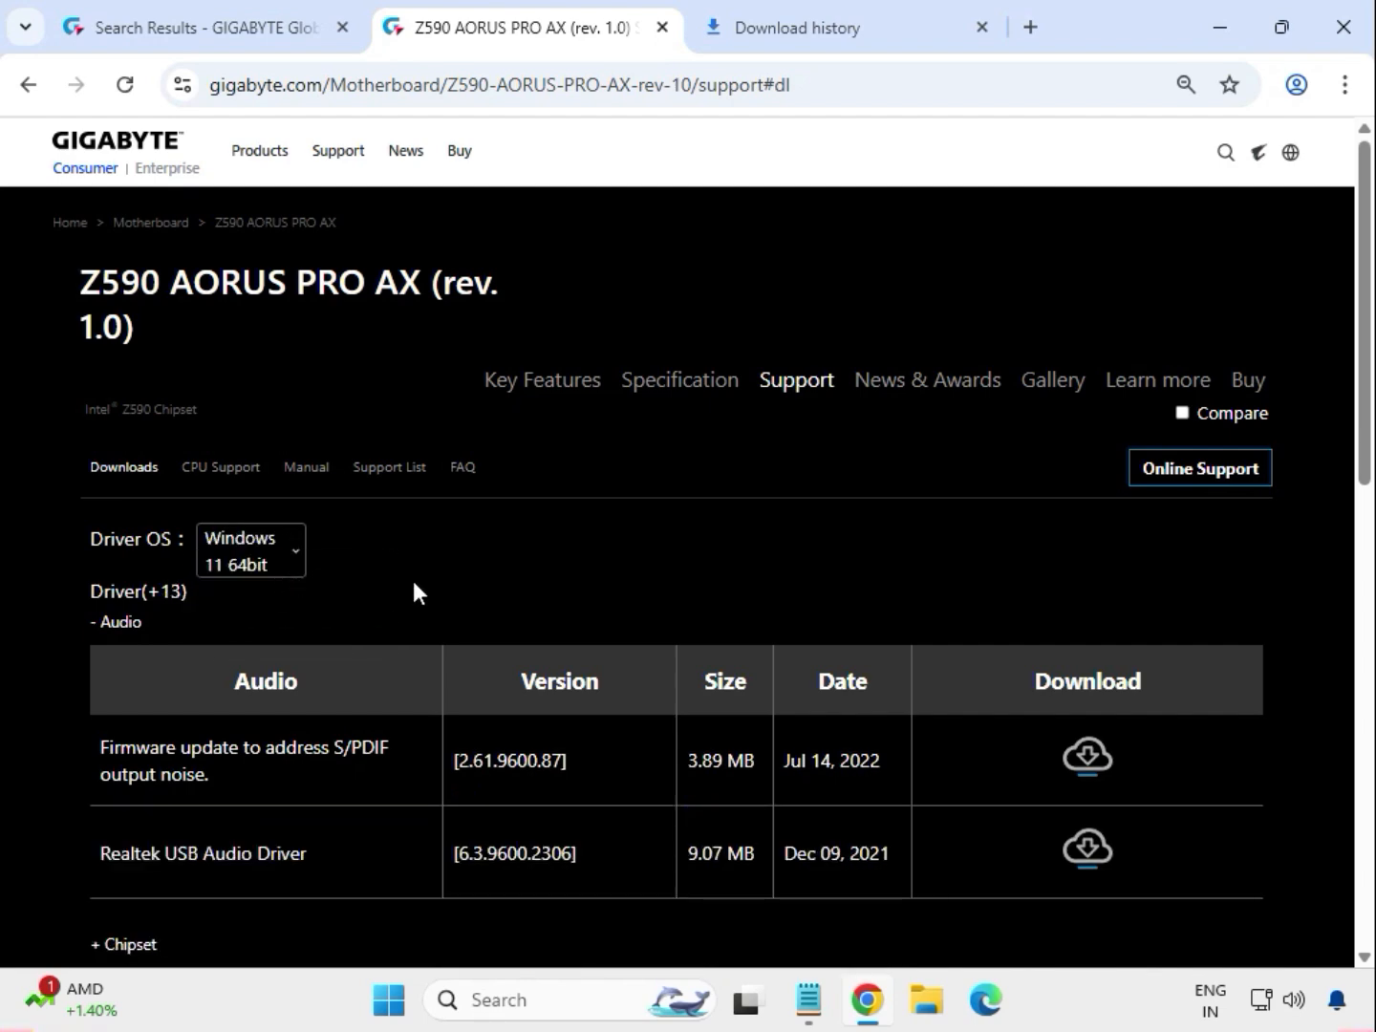
left_click_drag(99, 621, 132, 619)
left_click(112, 626)
left_click_drag(203, 852, 576, 858)
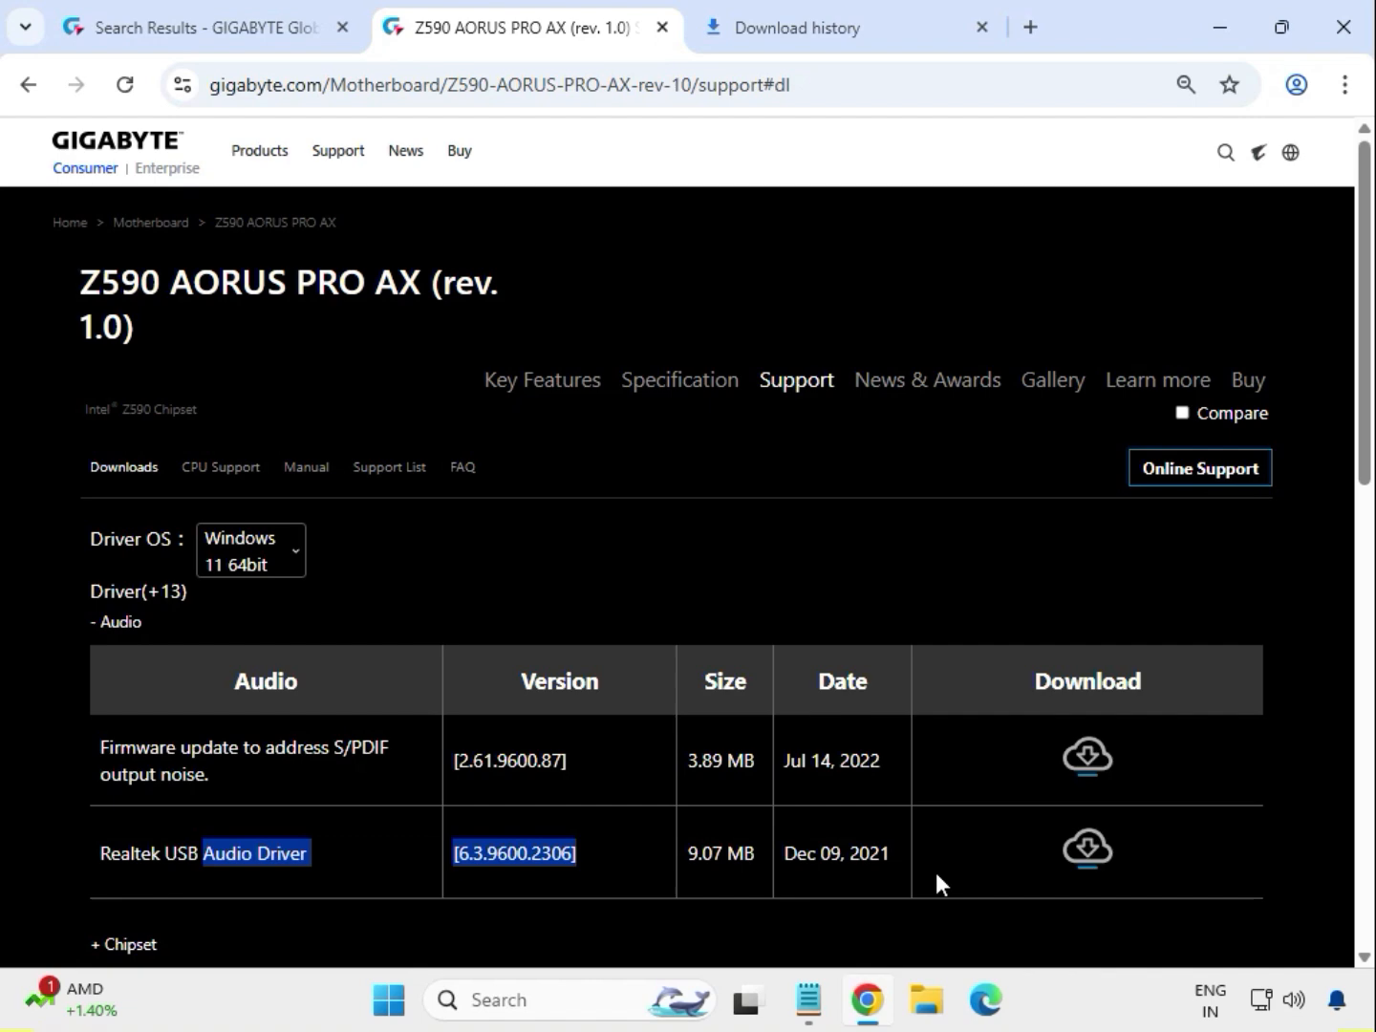
left_click(1087, 849)
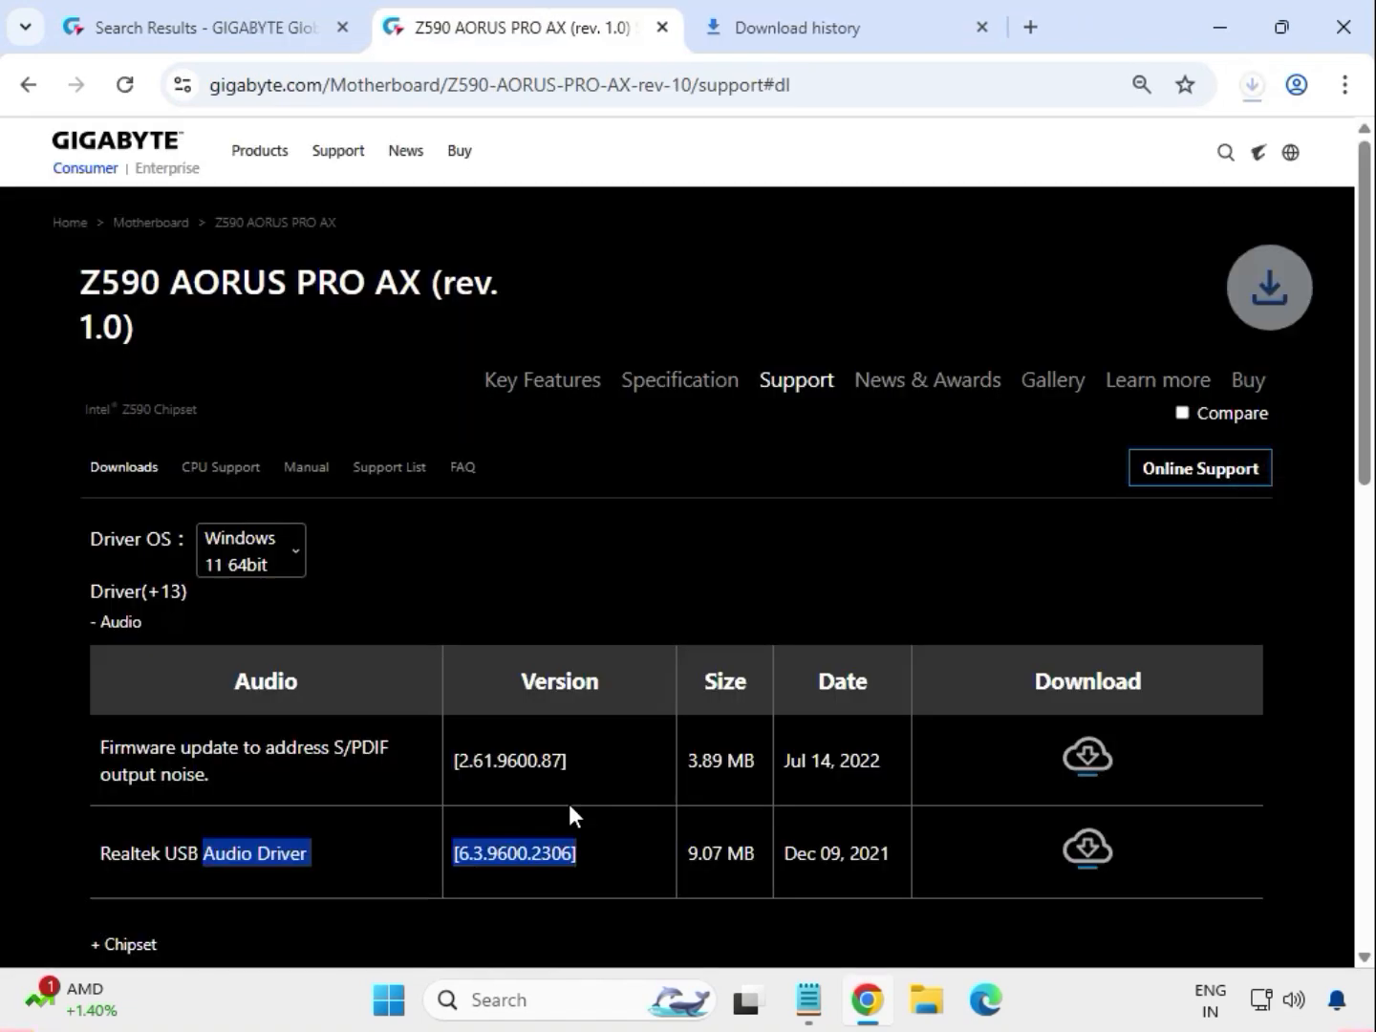
Step: Download the Intel INF installation and Intel Serial I/O driver packages from the Chipset category
scroll(568, 813, "down", 5)
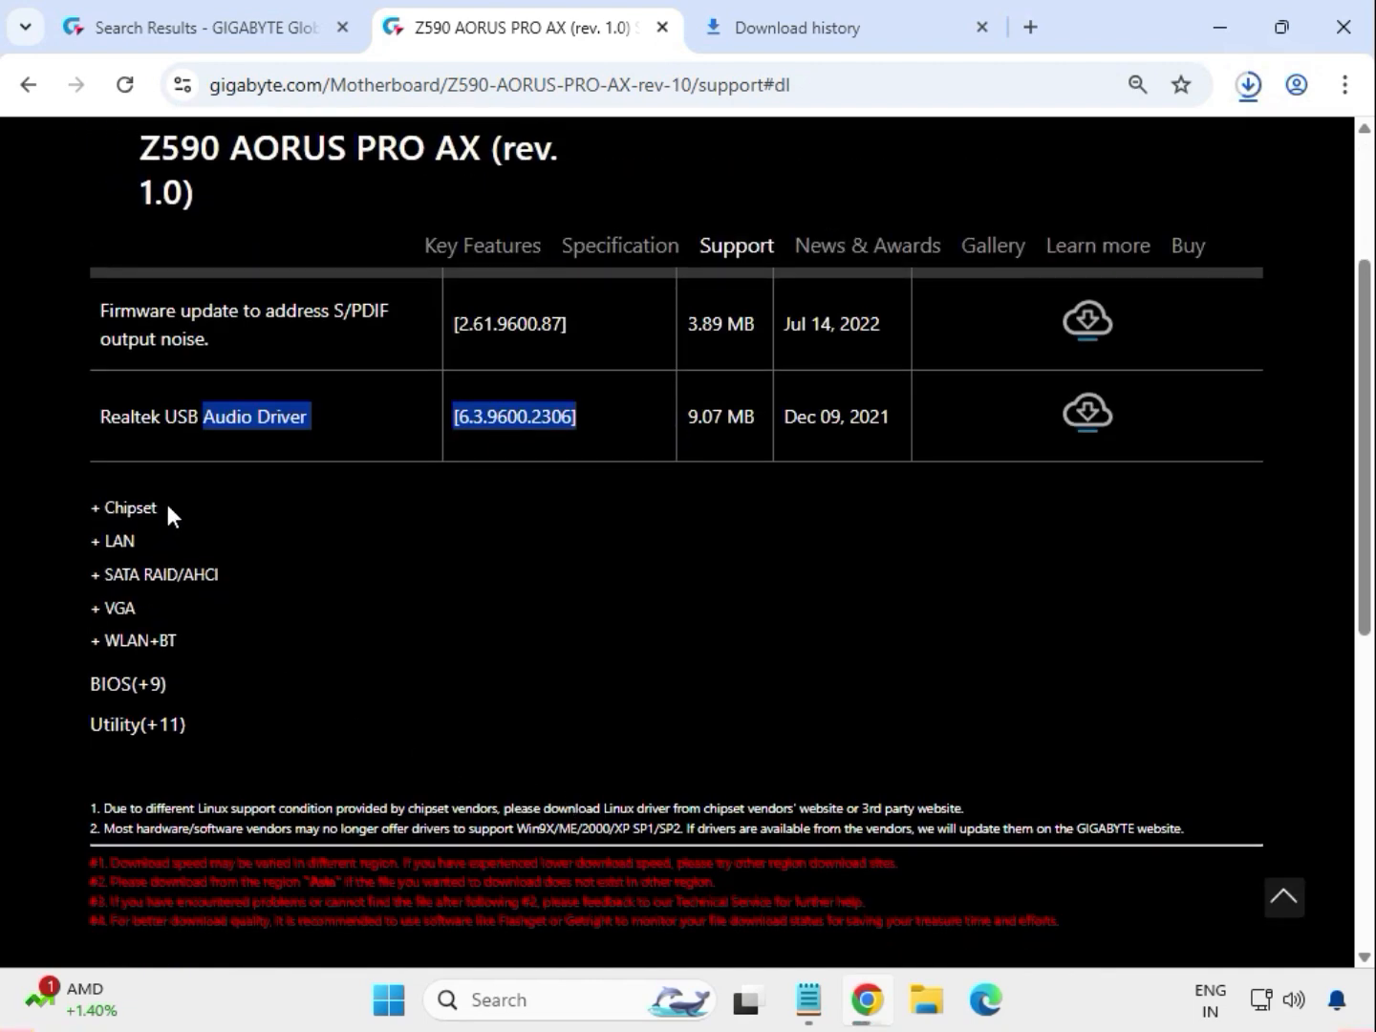
double_click(106, 504)
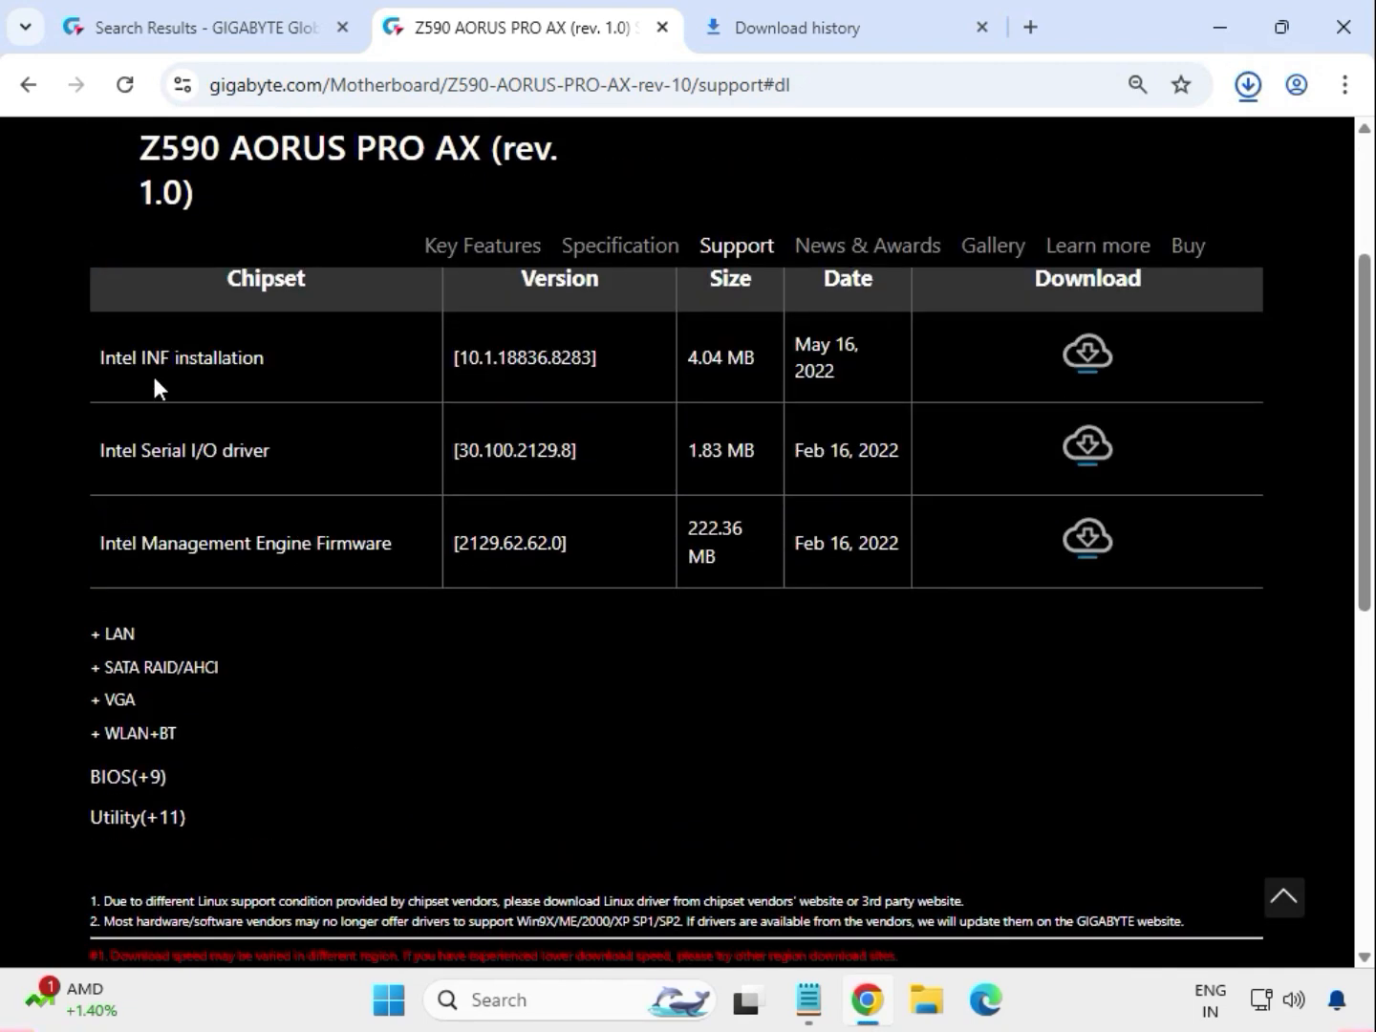
left_click_drag(171, 357, 266, 357)
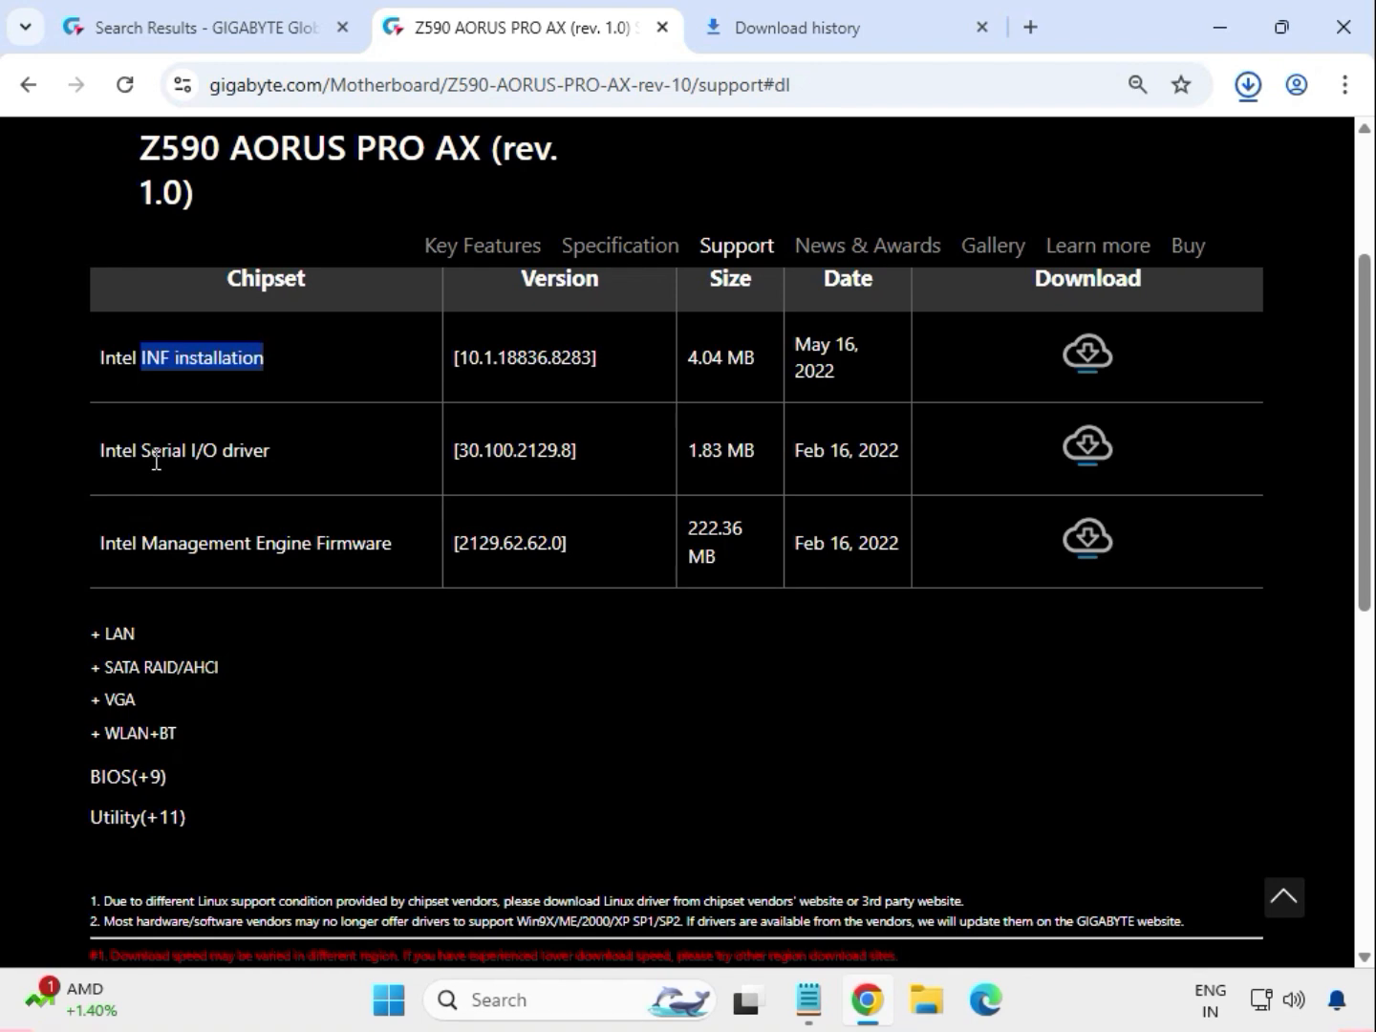
left_click_drag(156, 460, 270, 450)
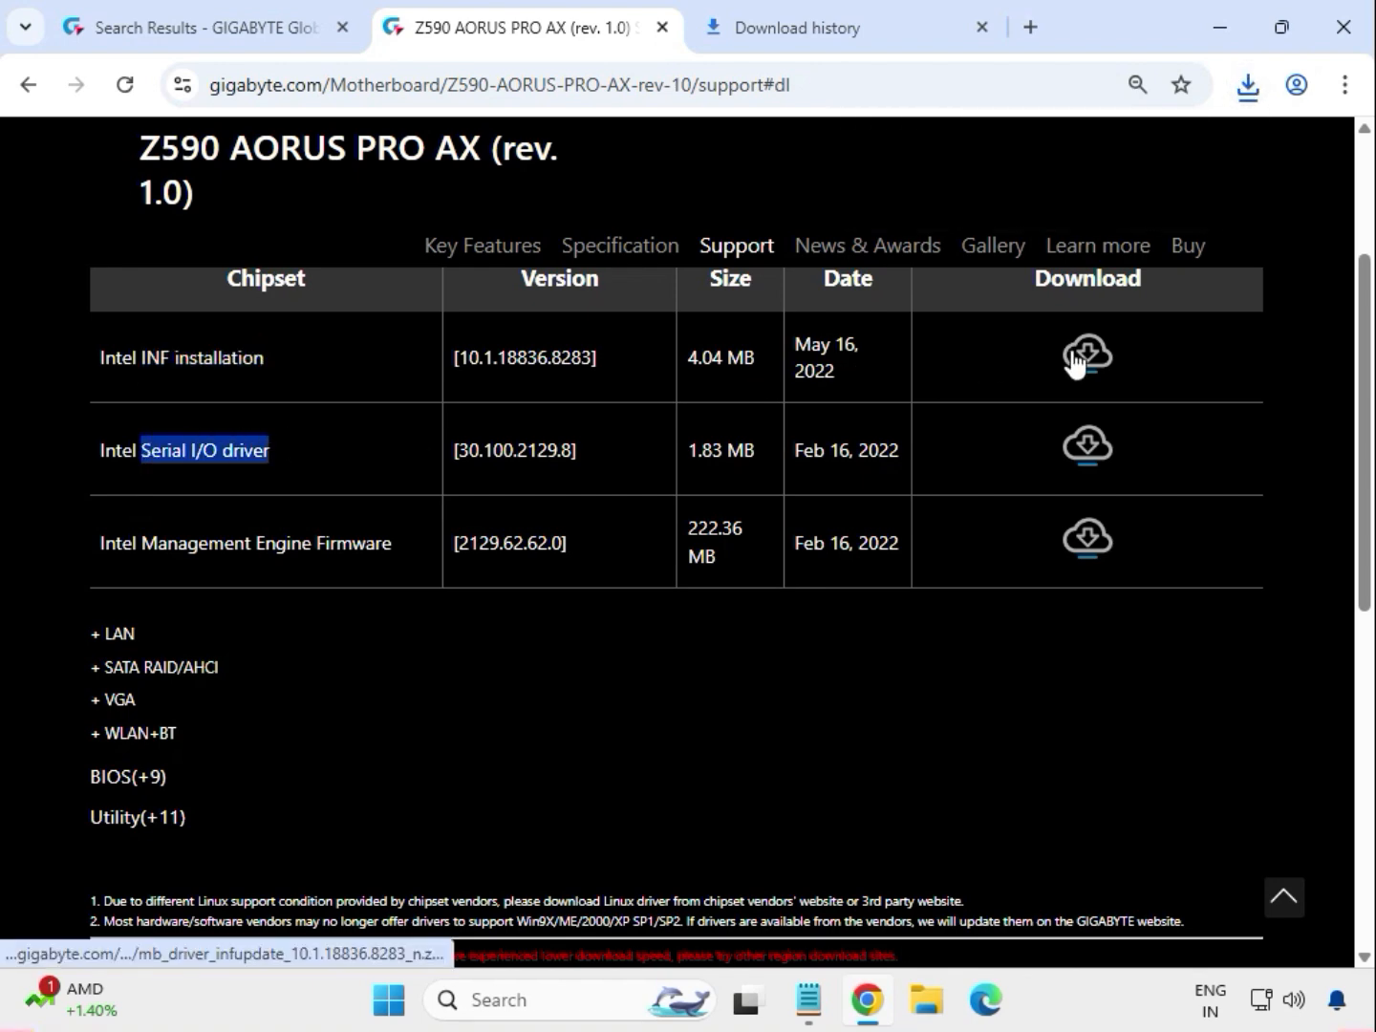
left_click(1077, 436)
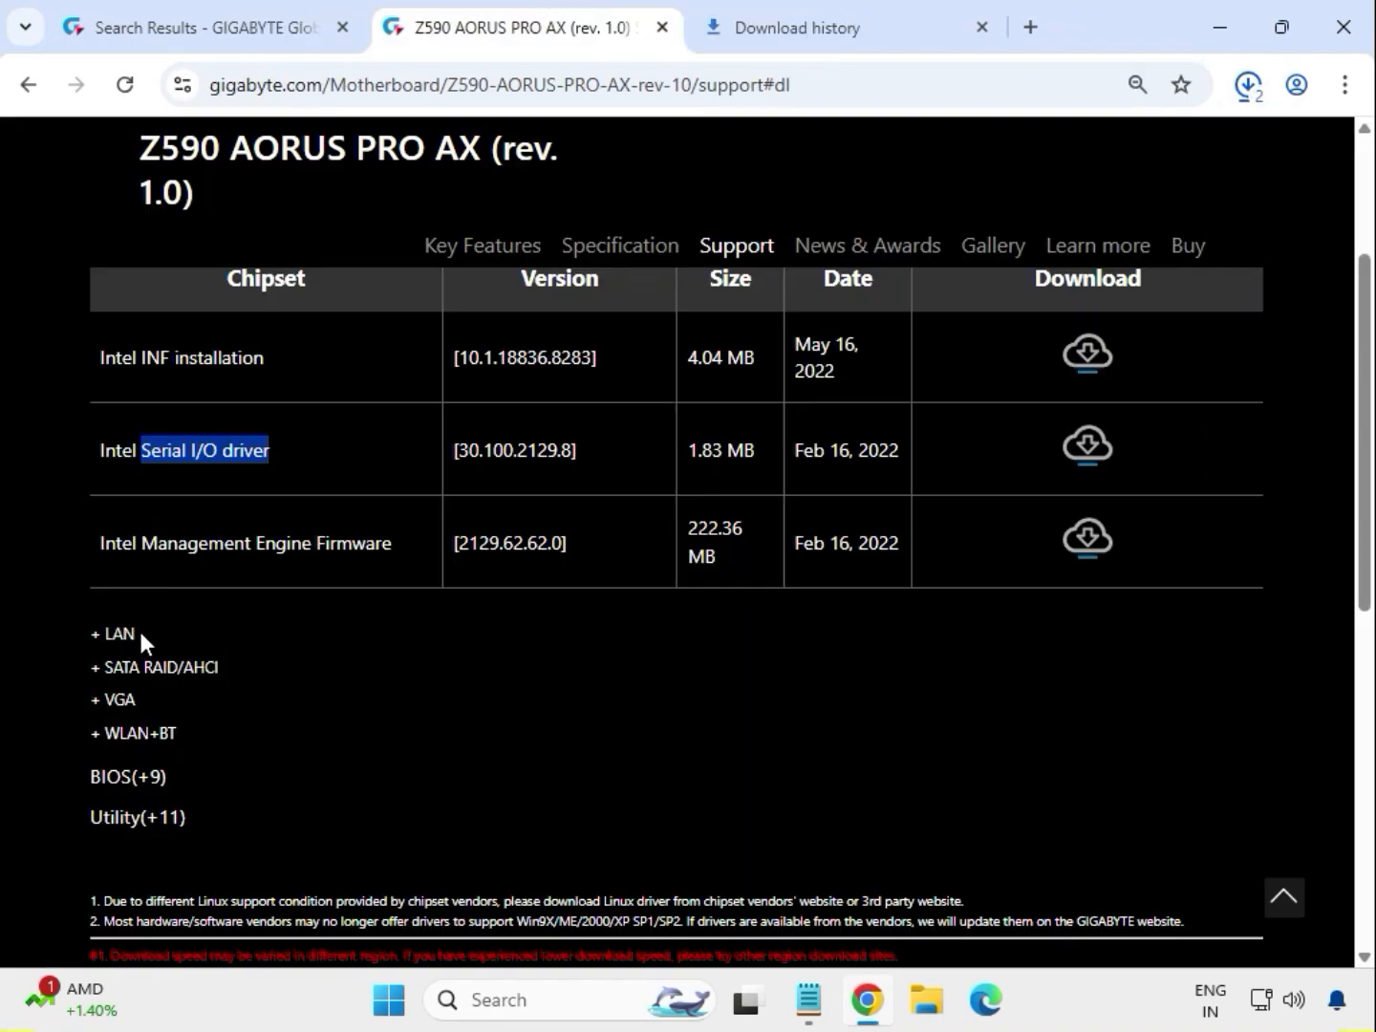
Step: Download the Intel i225 LAN driver, version 2.1.1.7, from the LAN category
left_click_drag(134, 632, 100, 632)
scroll(104, 638, "up", 5)
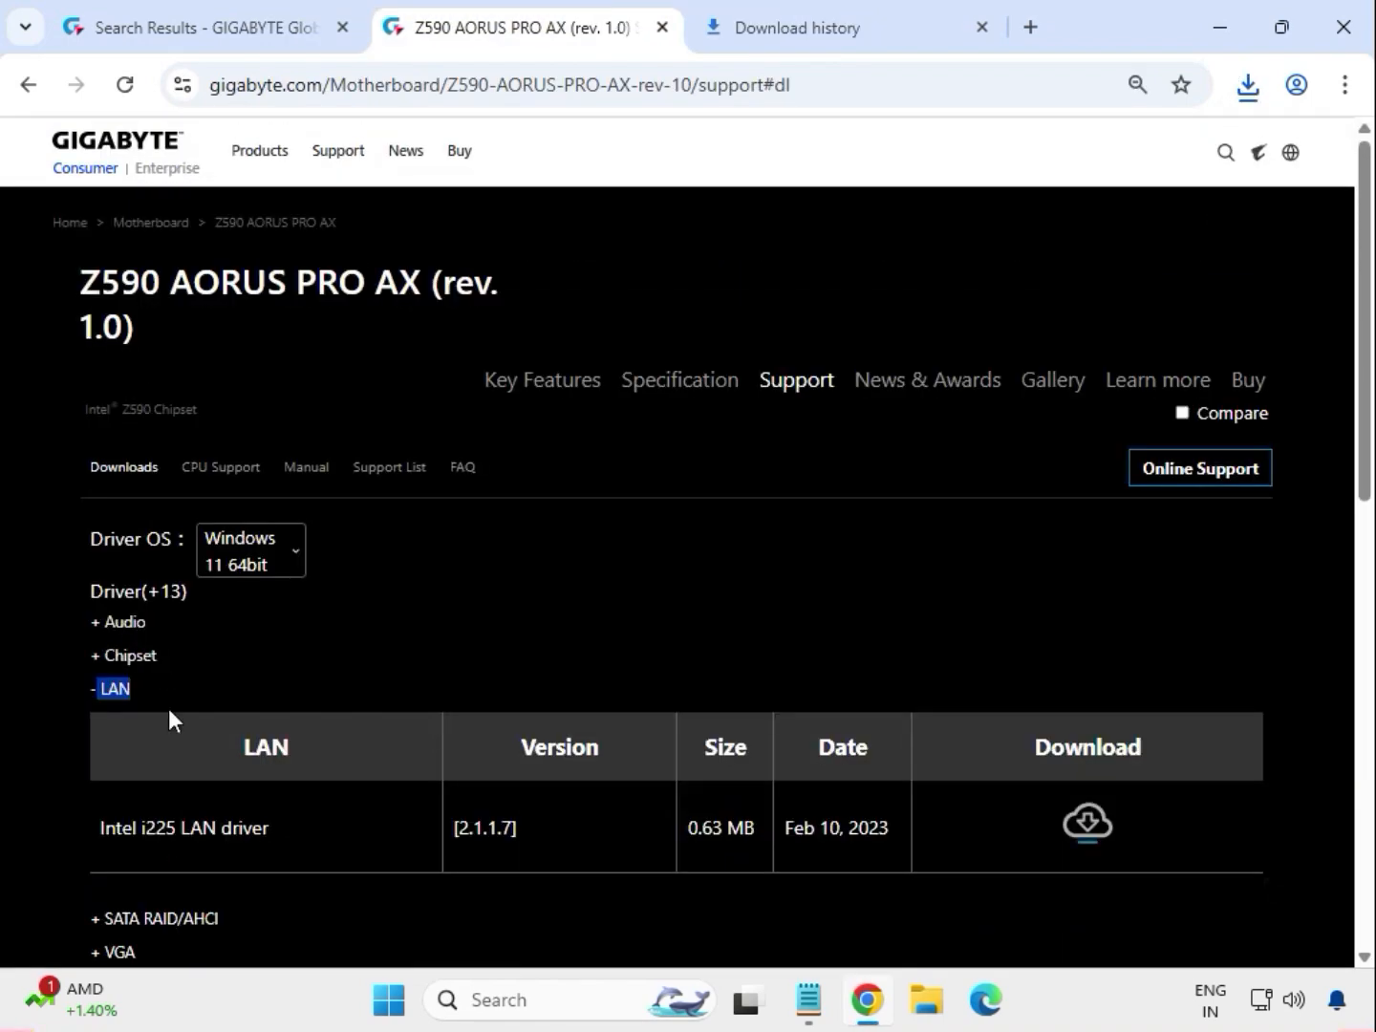
left_click_drag(163, 831, 305, 838)
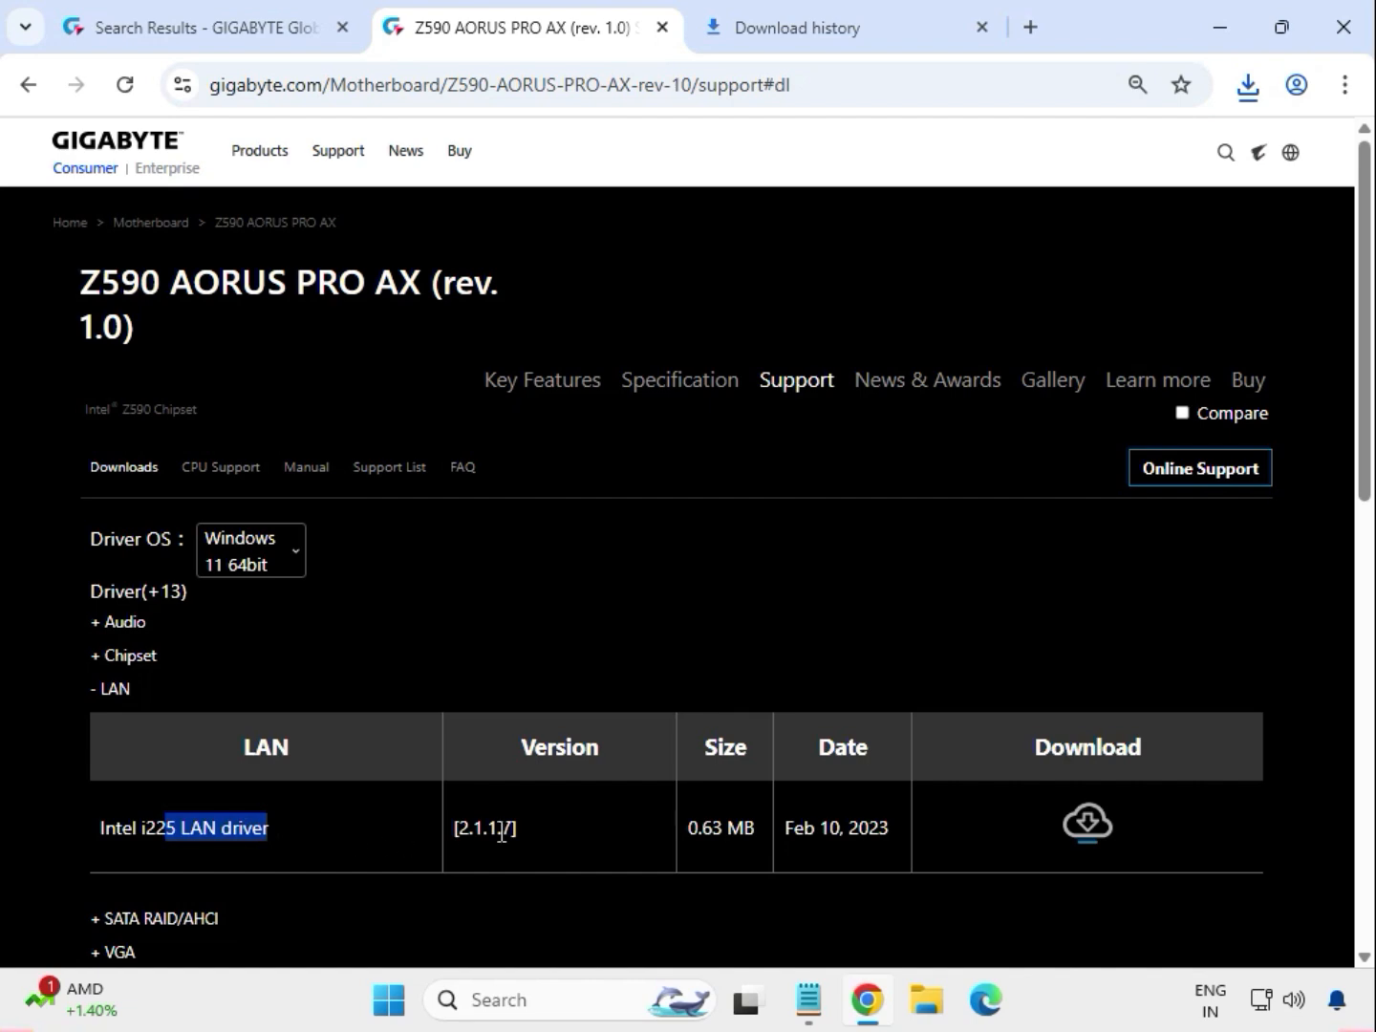
left_click_drag(500, 834, 942, 860)
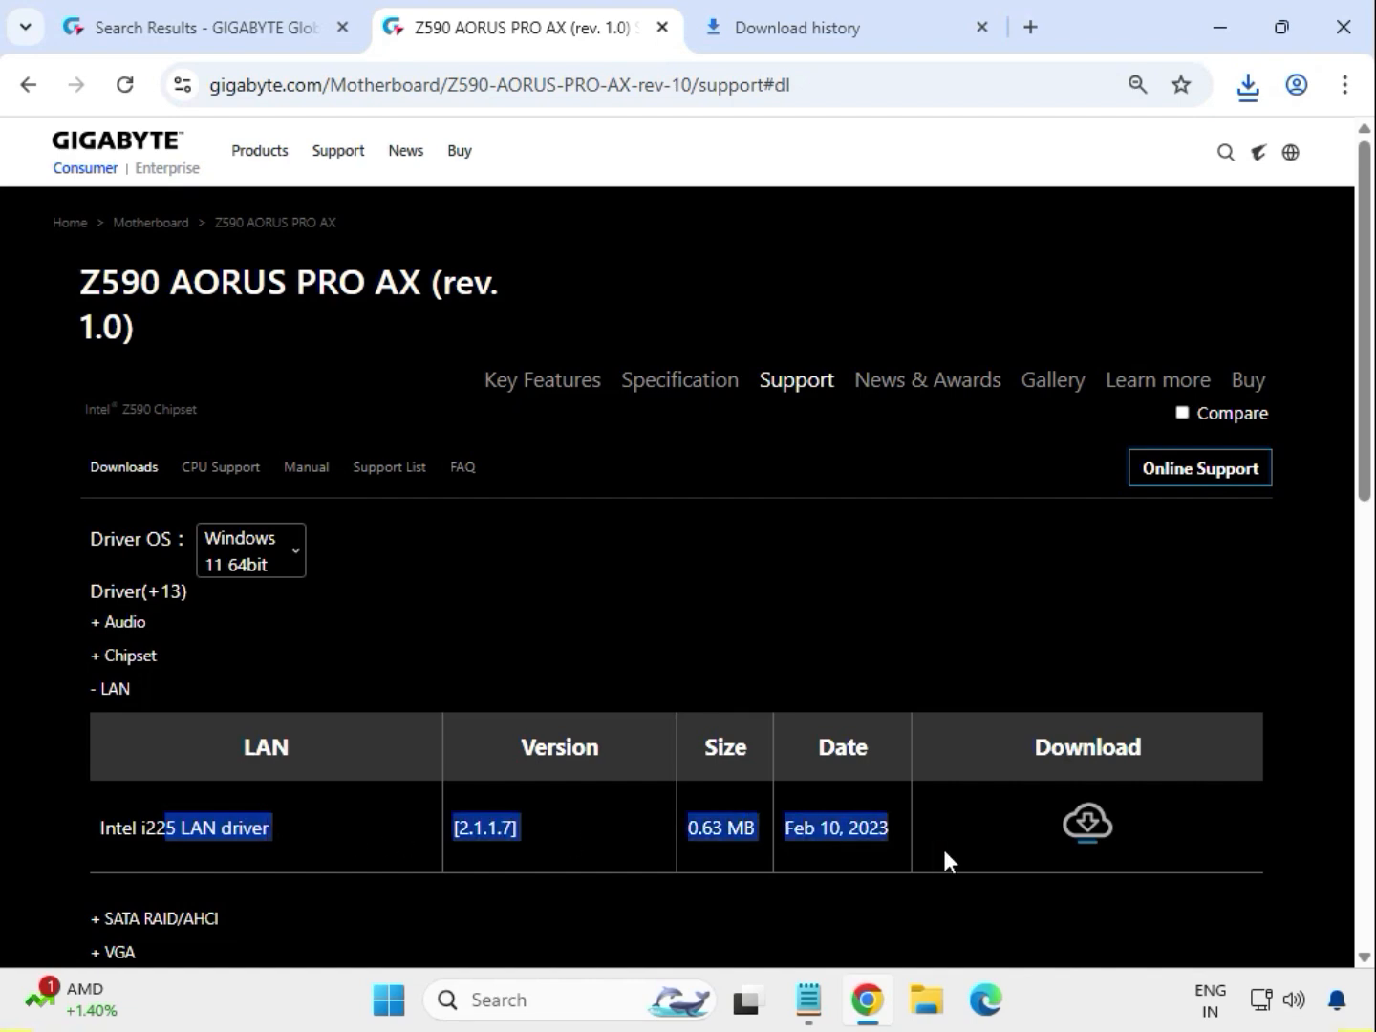
left_click(1087, 826)
Step: Download the Intel Graphic Driver, version 27.20.100.9805, from the VGA category
scroll(647, 794, "down", 1)
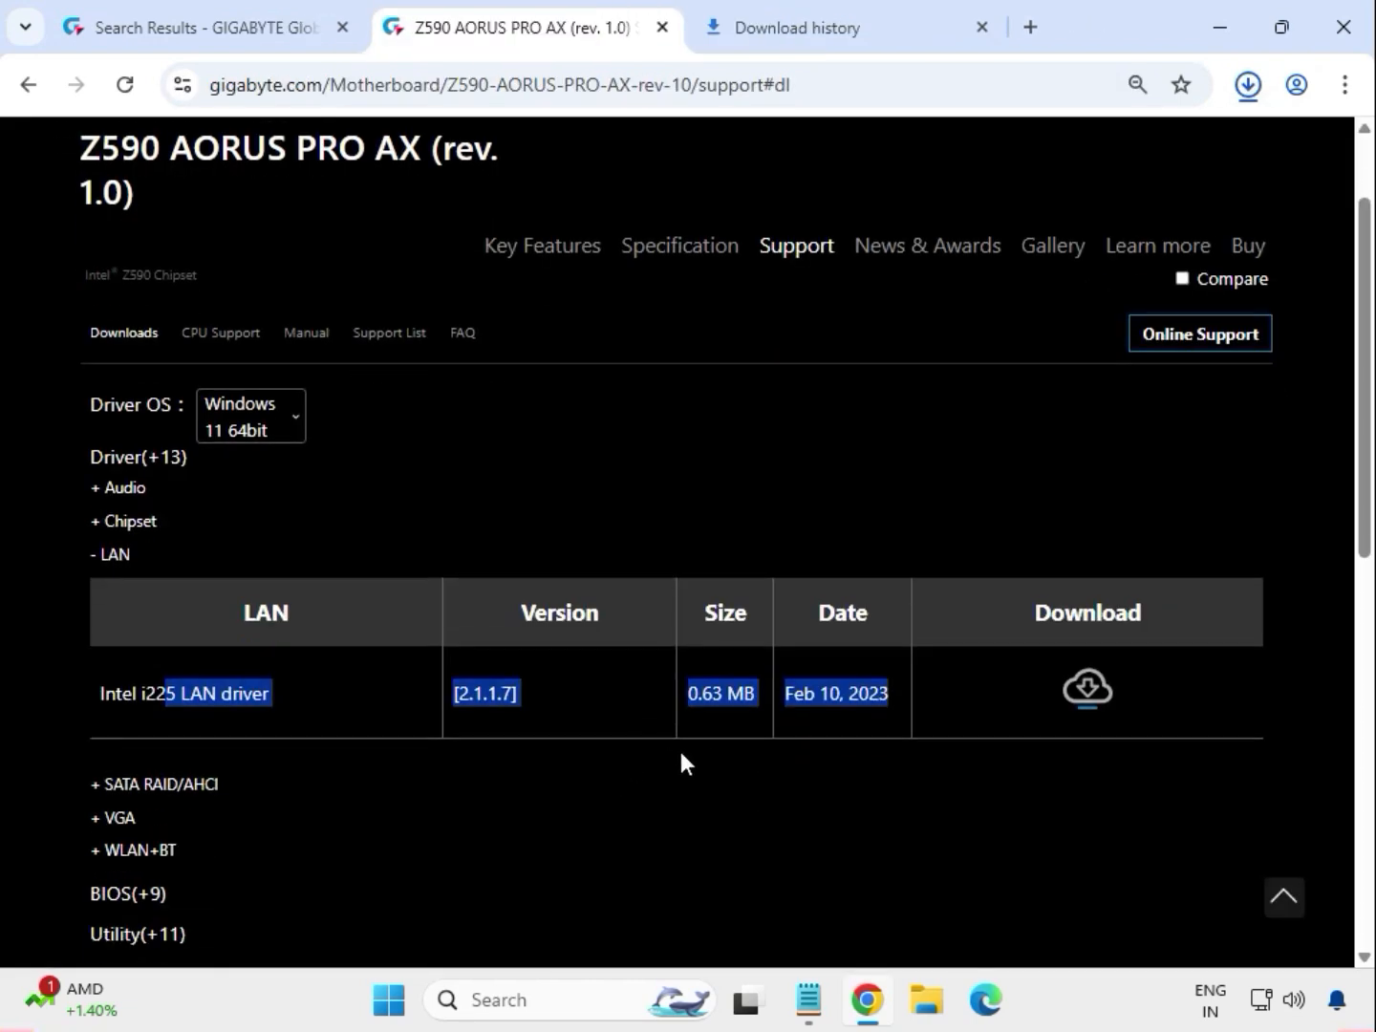
left_click(138, 820)
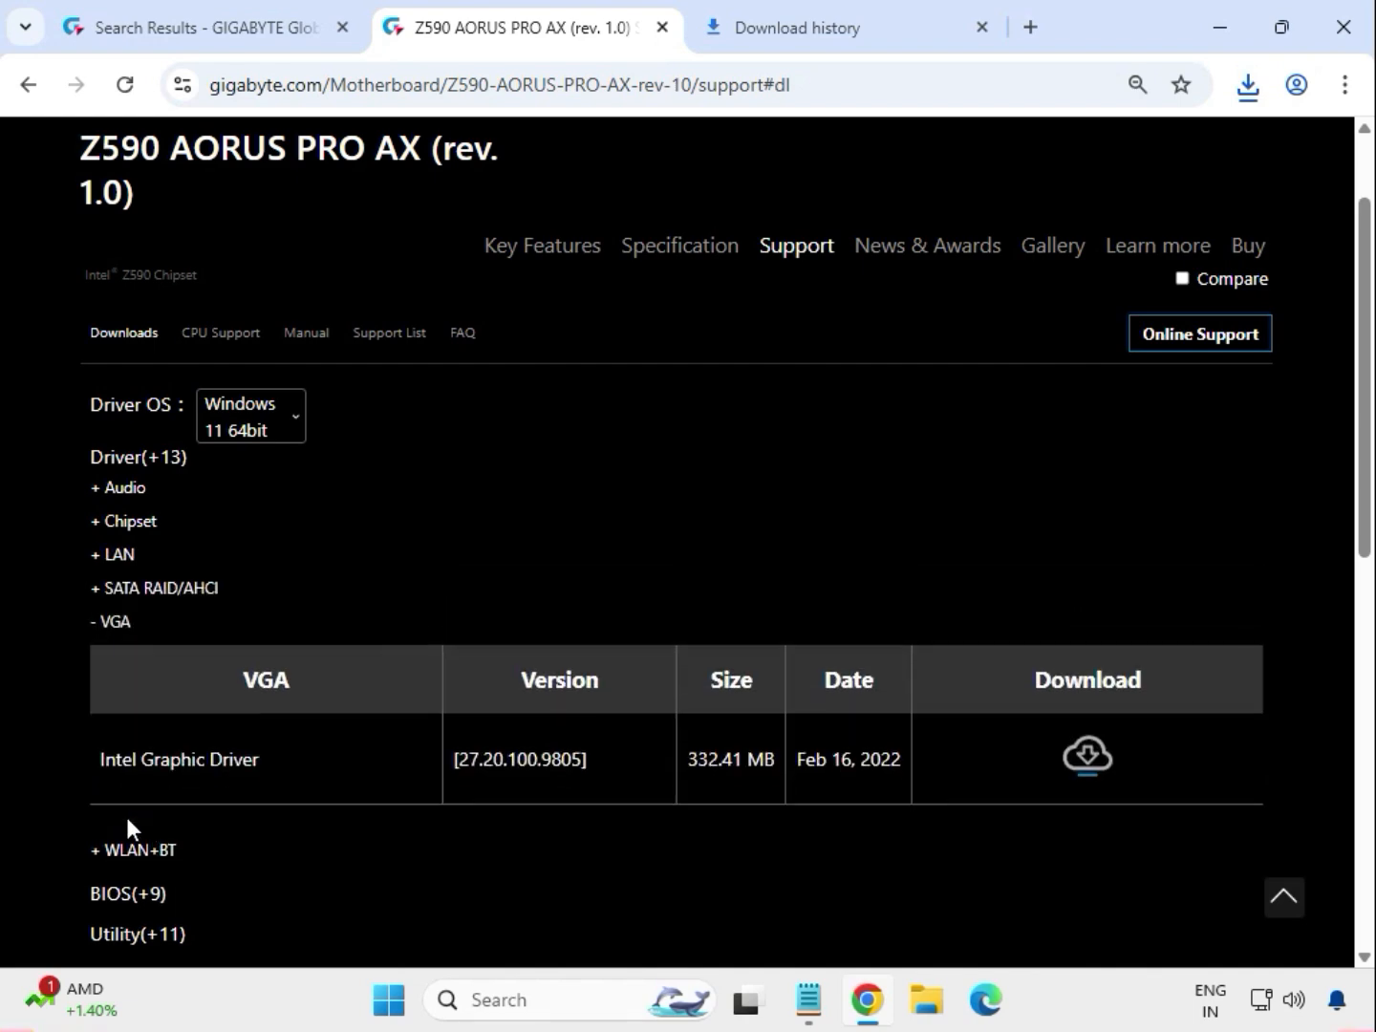
left_click_drag(131, 764, 252, 756)
left_click_drag(234, 675, 384, 698)
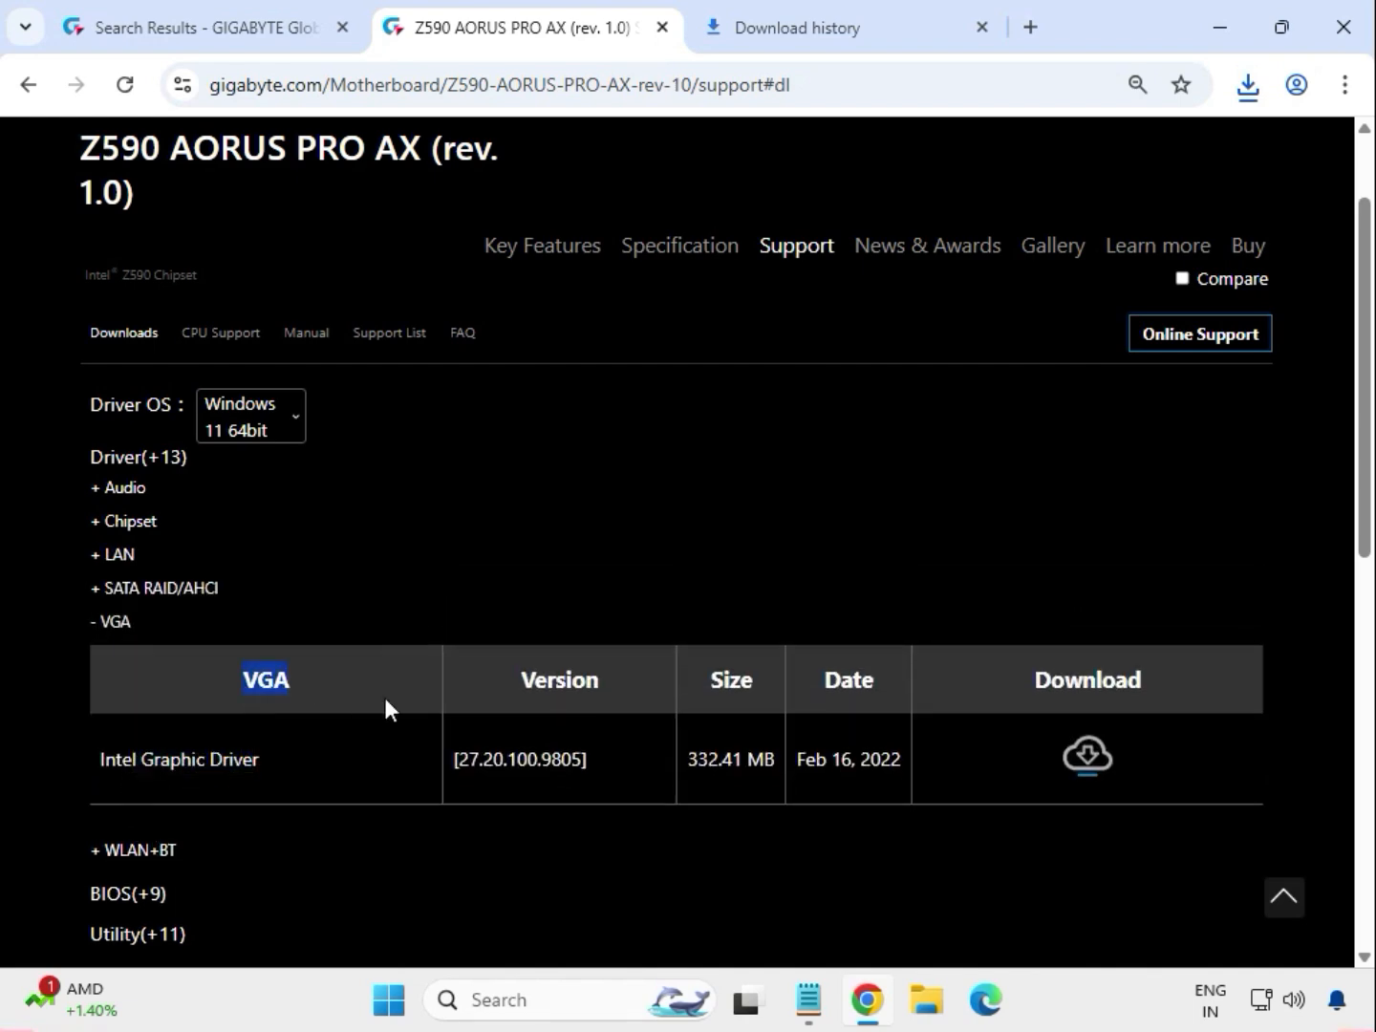
left_click(1078, 760)
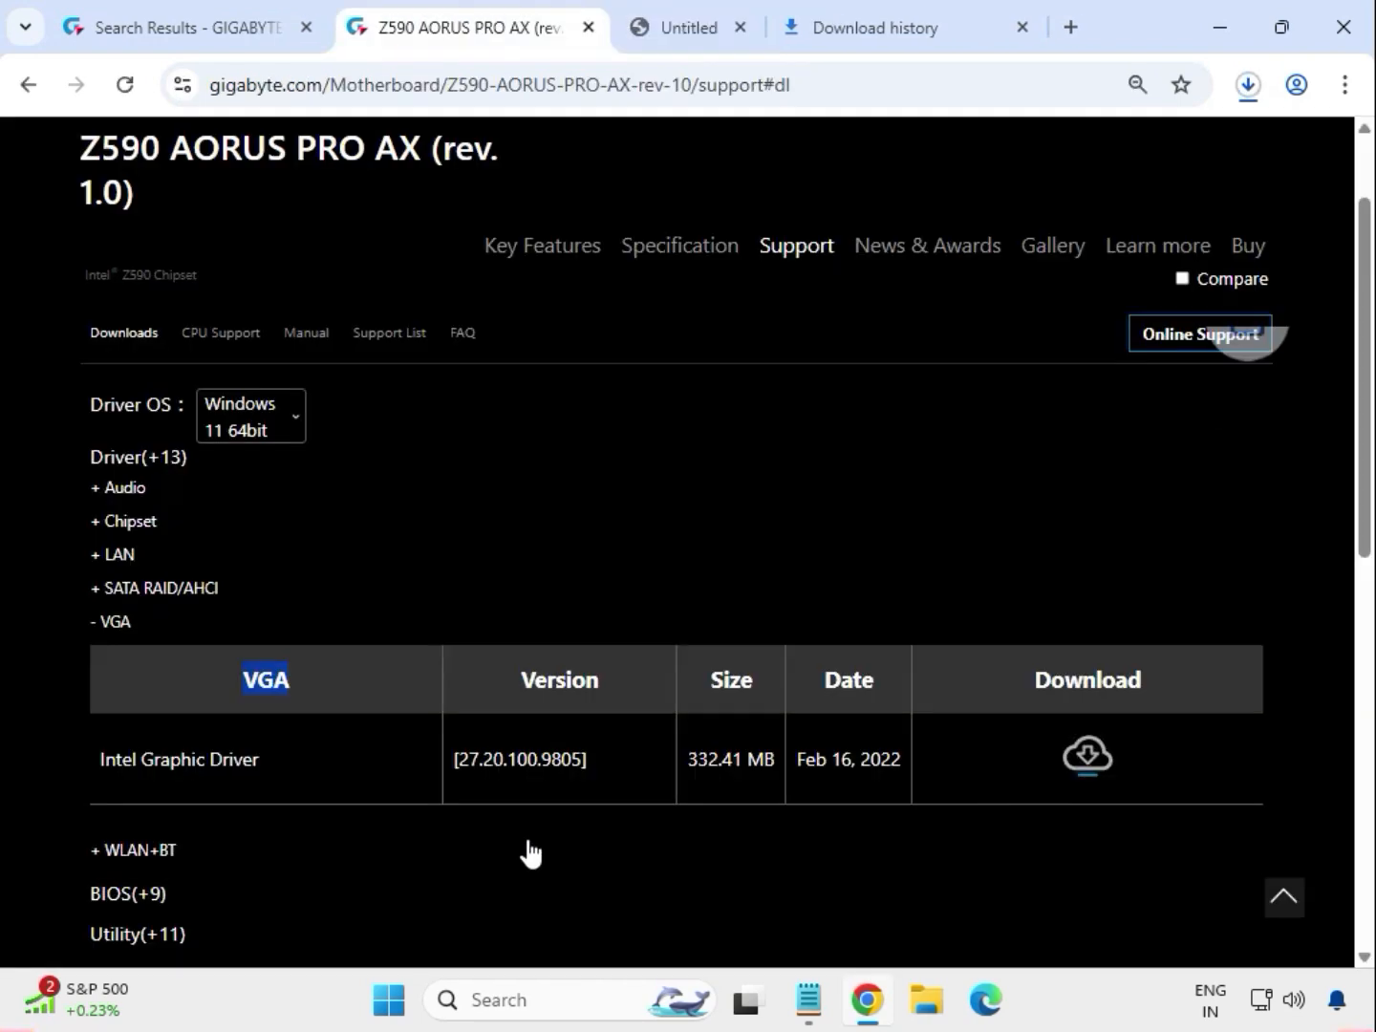
Step: Download the Intel Bluetooth Driver 22.170.0.2 and the Intel WIFI driver 22.200.0.6 from the WLAN+BT category
scroll(202, 872, "down", 3)
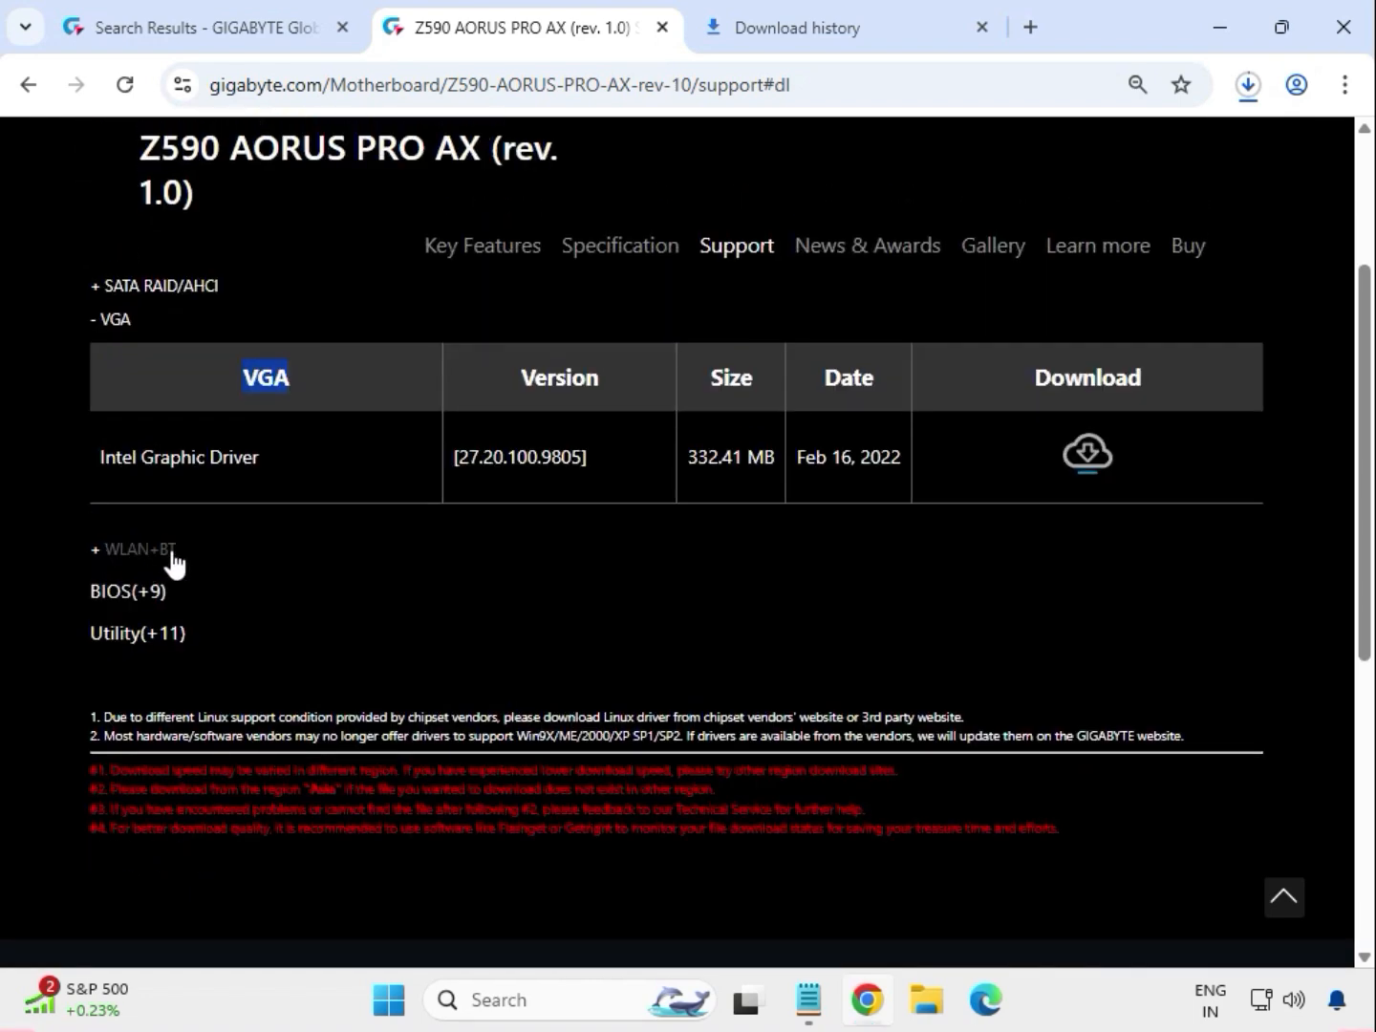
left_click(129, 549)
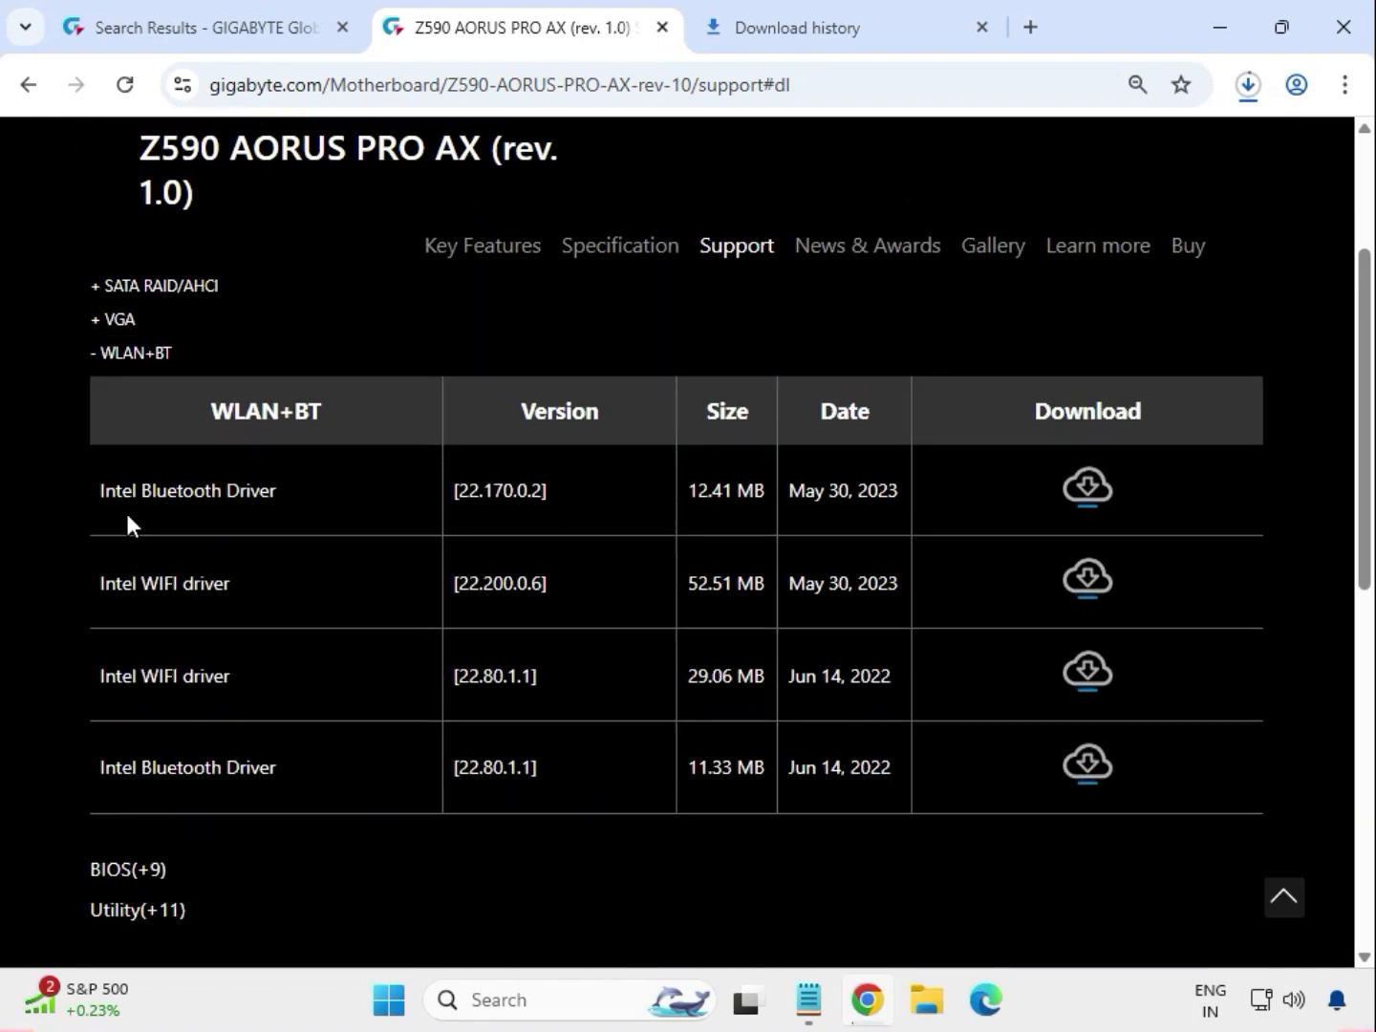
left_click_drag(143, 490, 275, 494)
left_click_drag(133, 579, 230, 585)
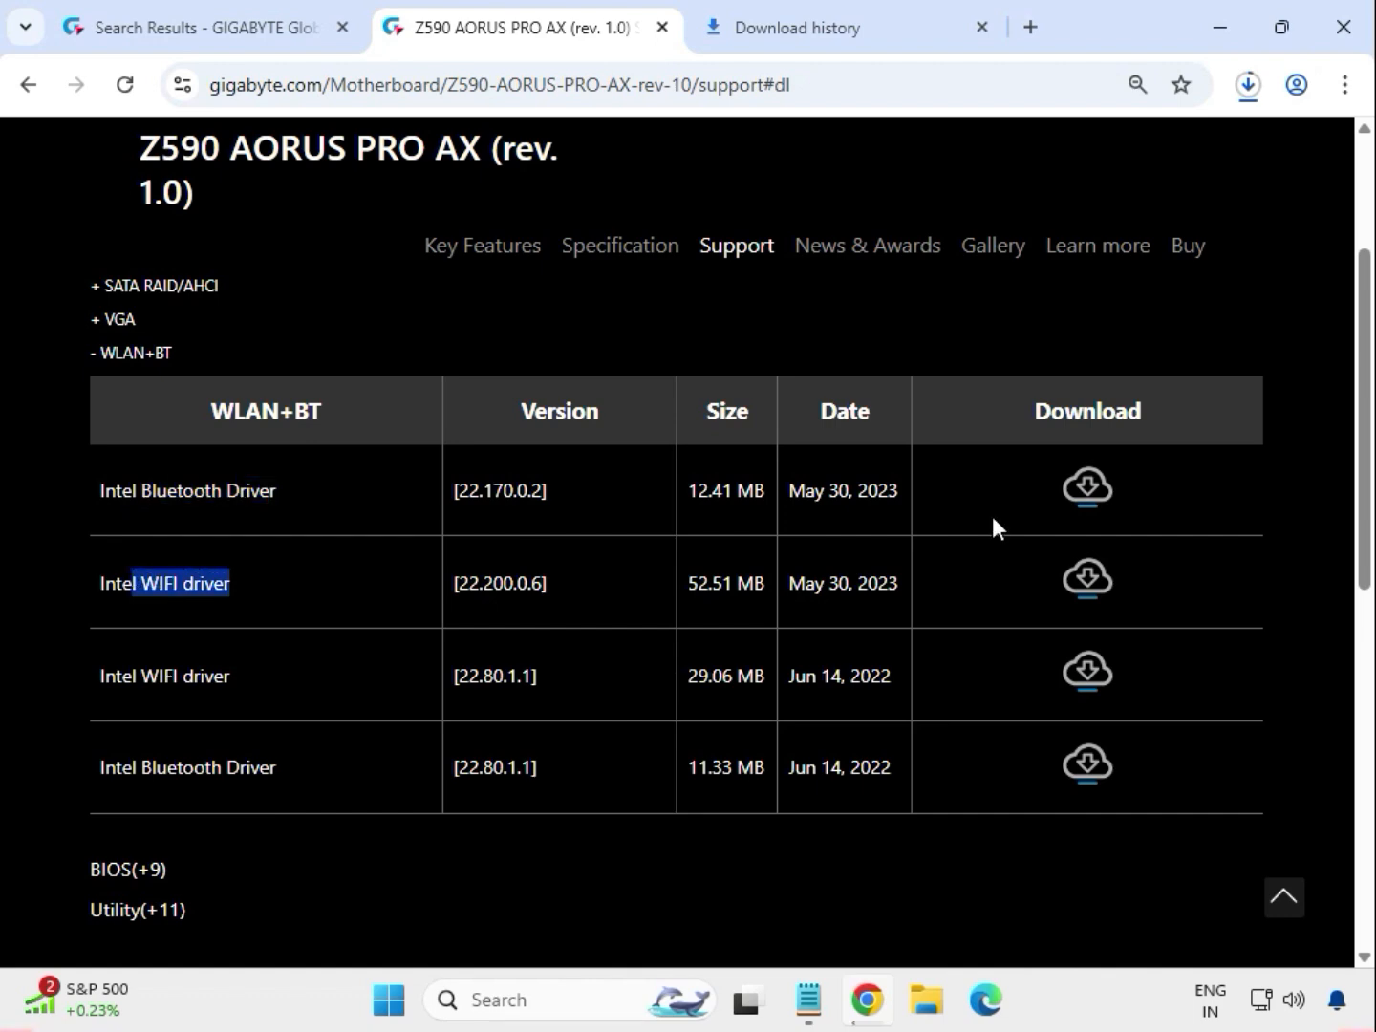
left_click(1087, 577)
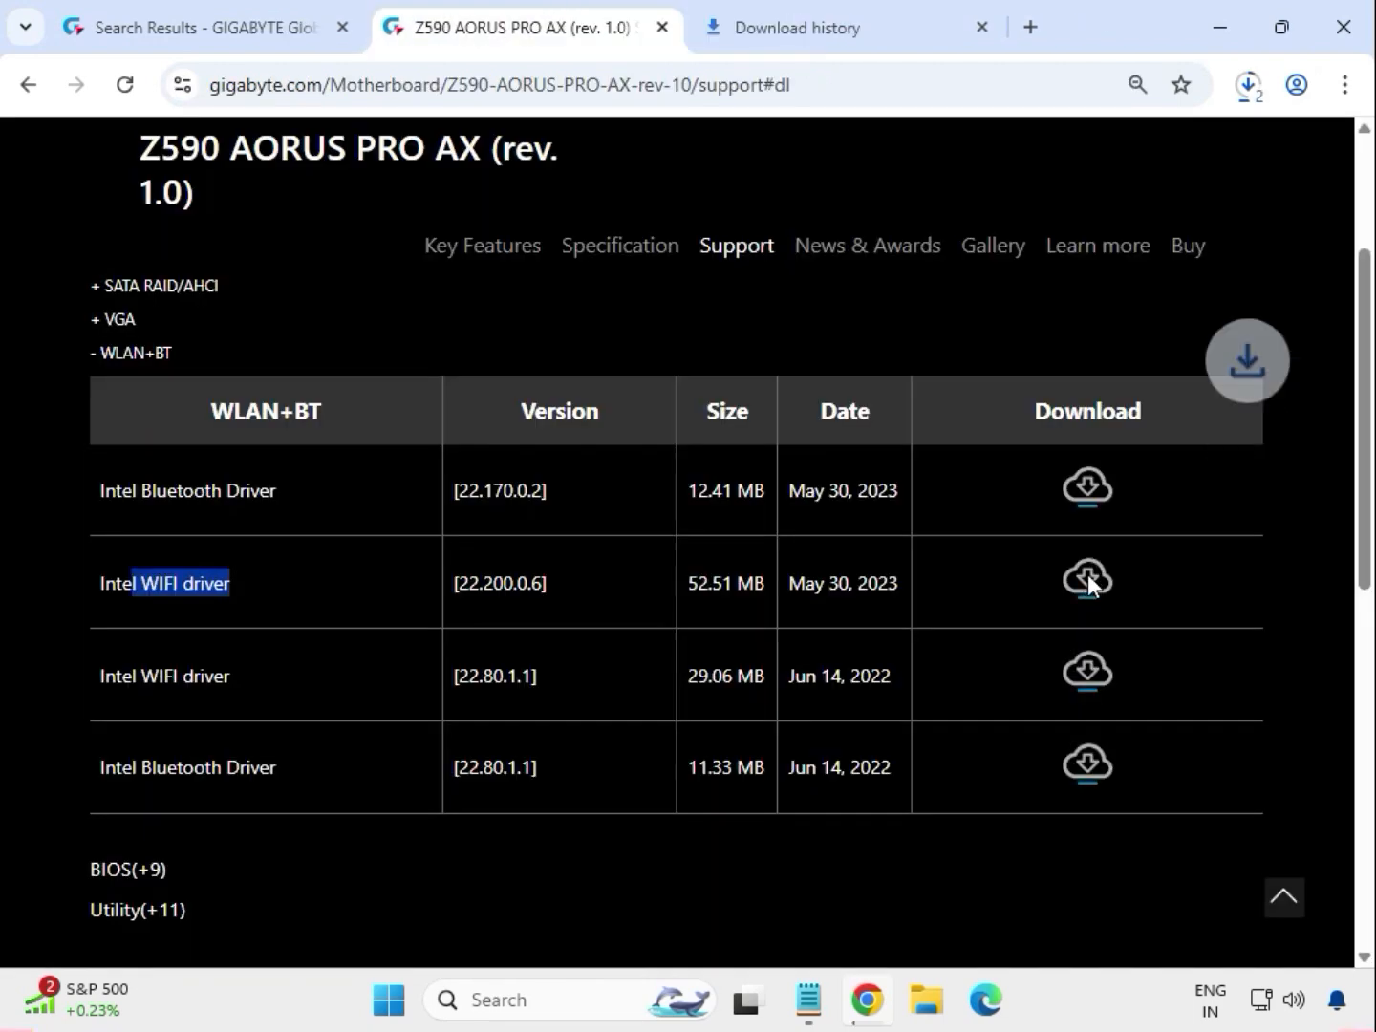
left_click(1089, 579)
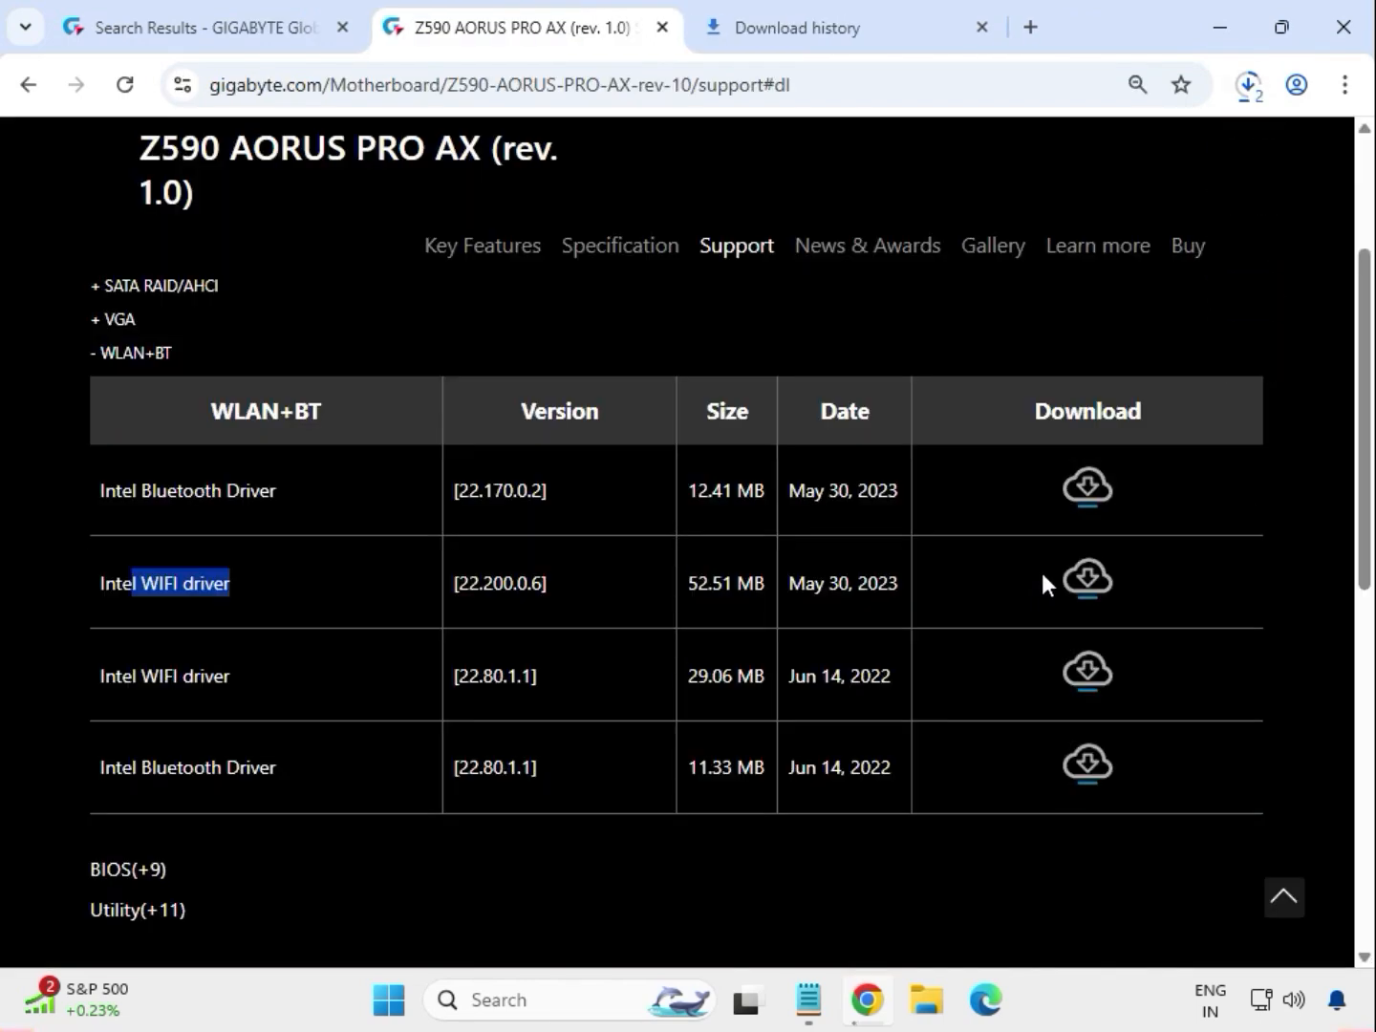
Step: Show the downloaded Bluetooth driver package in its File Explorer folder and look over the driver archives there
left_click(1251, 90)
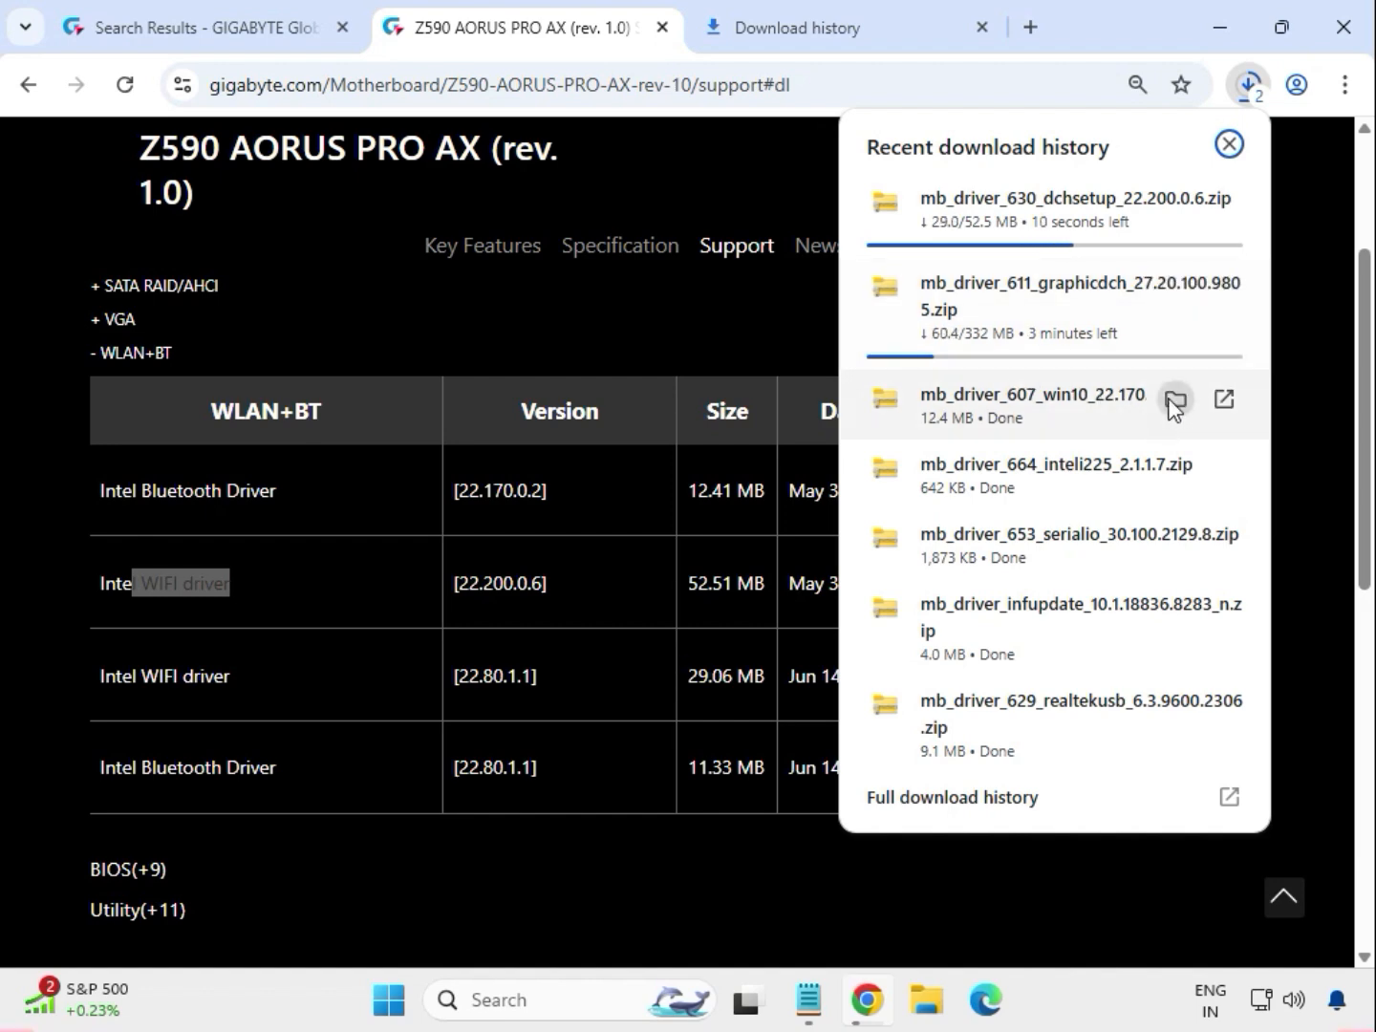
left_click(1175, 403)
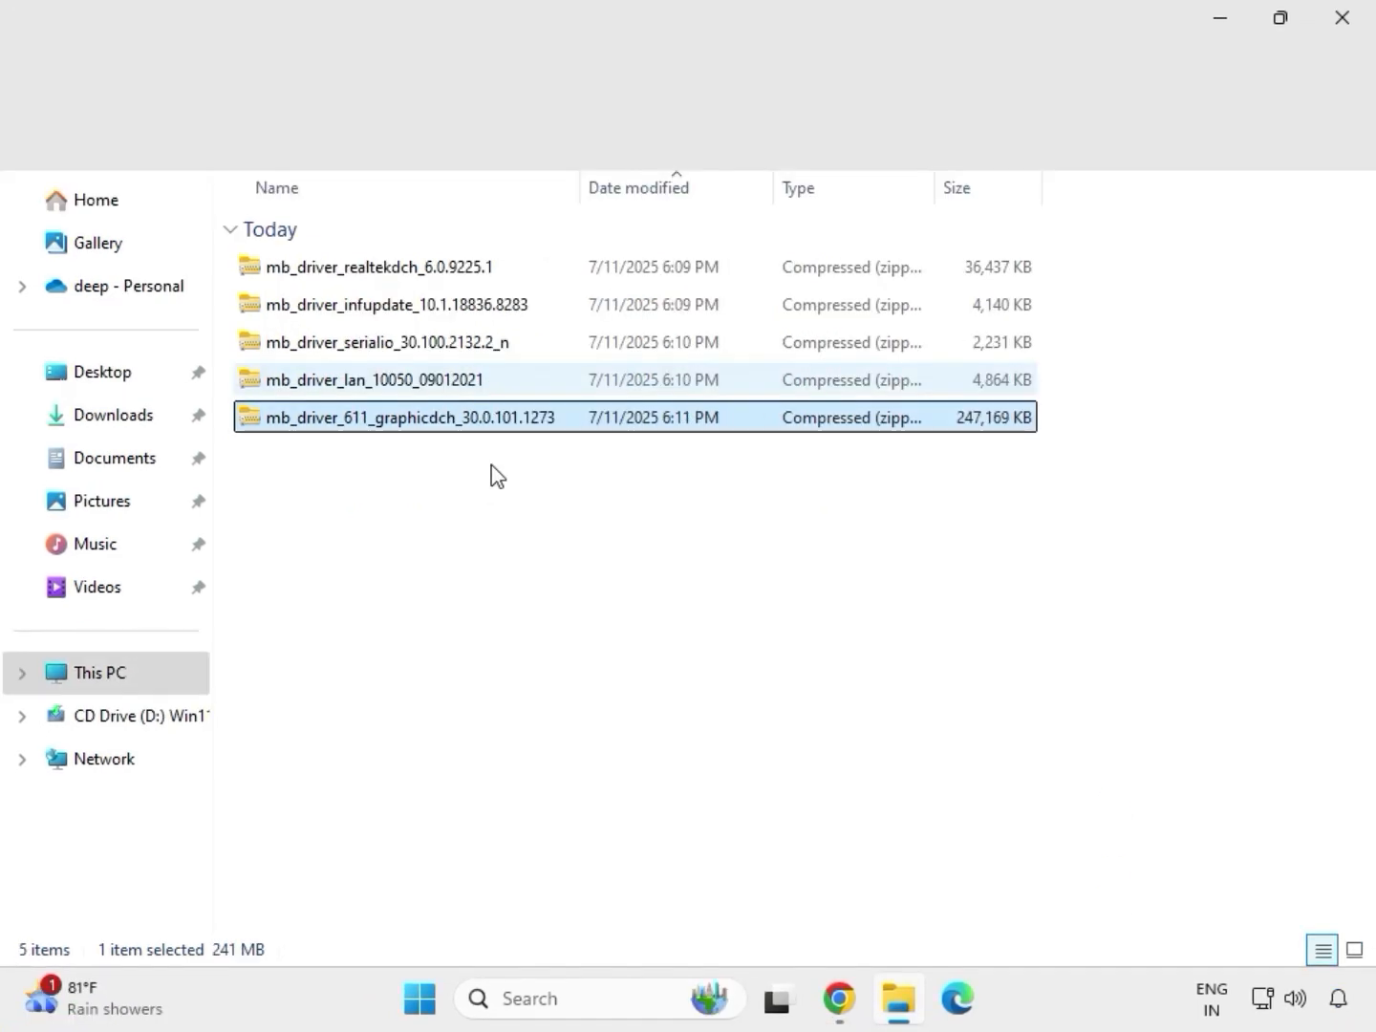
left_click_drag(493, 469, 425, 253)
Step: Extract the mb_driver_611_graphicdch_30.0.101.1273 archive to its default folder in Downloads and close the window of extracted files
left_click(480, 426)
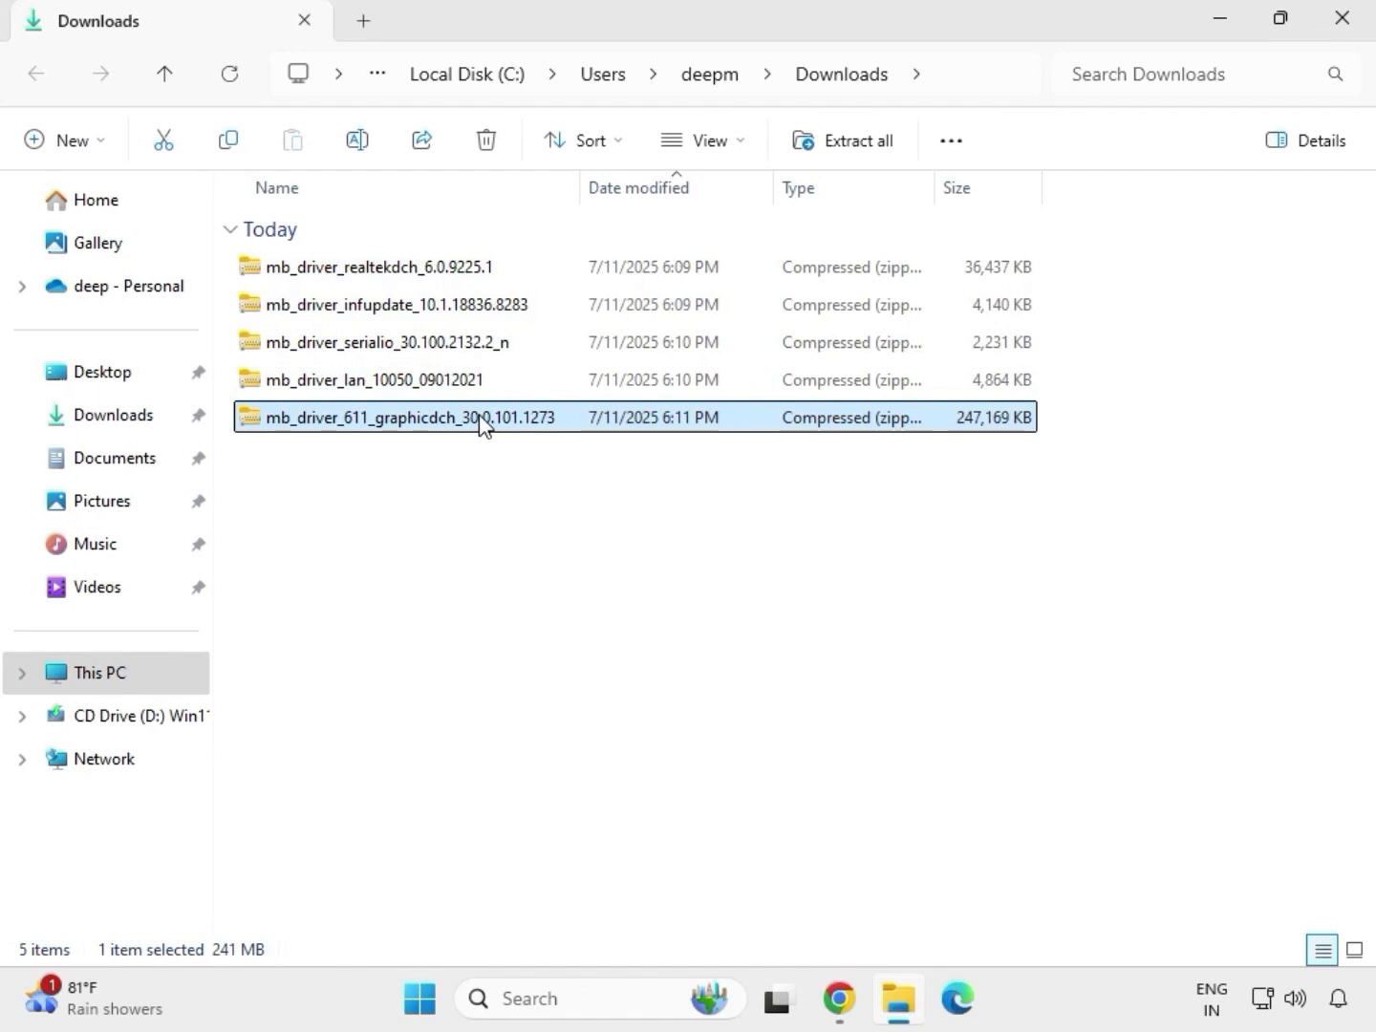
right_click(480, 425)
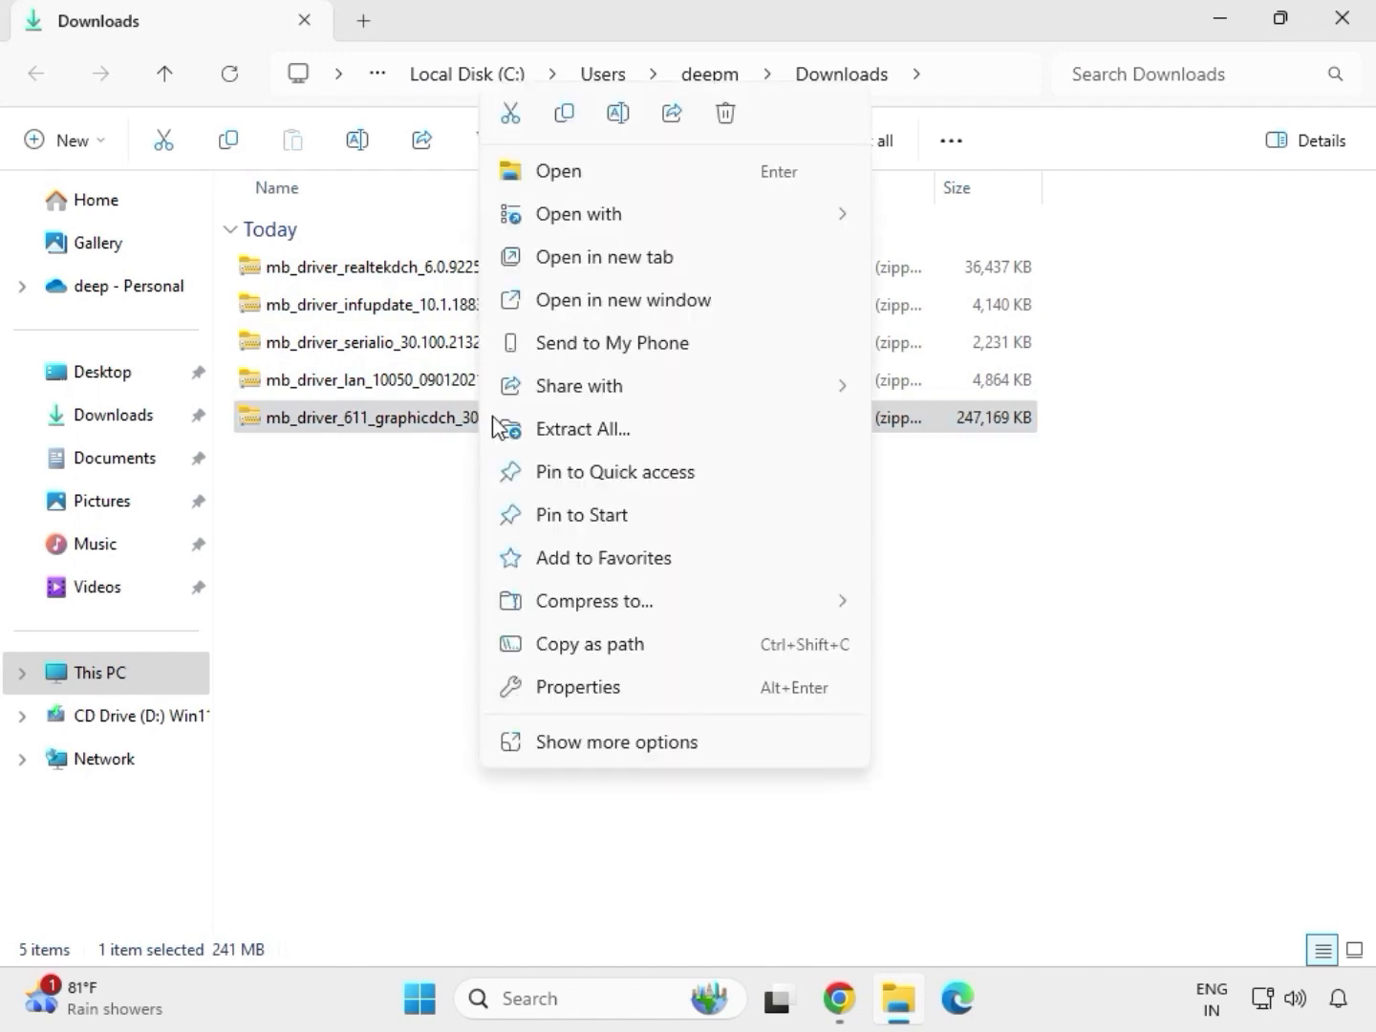
left_click(622, 743)
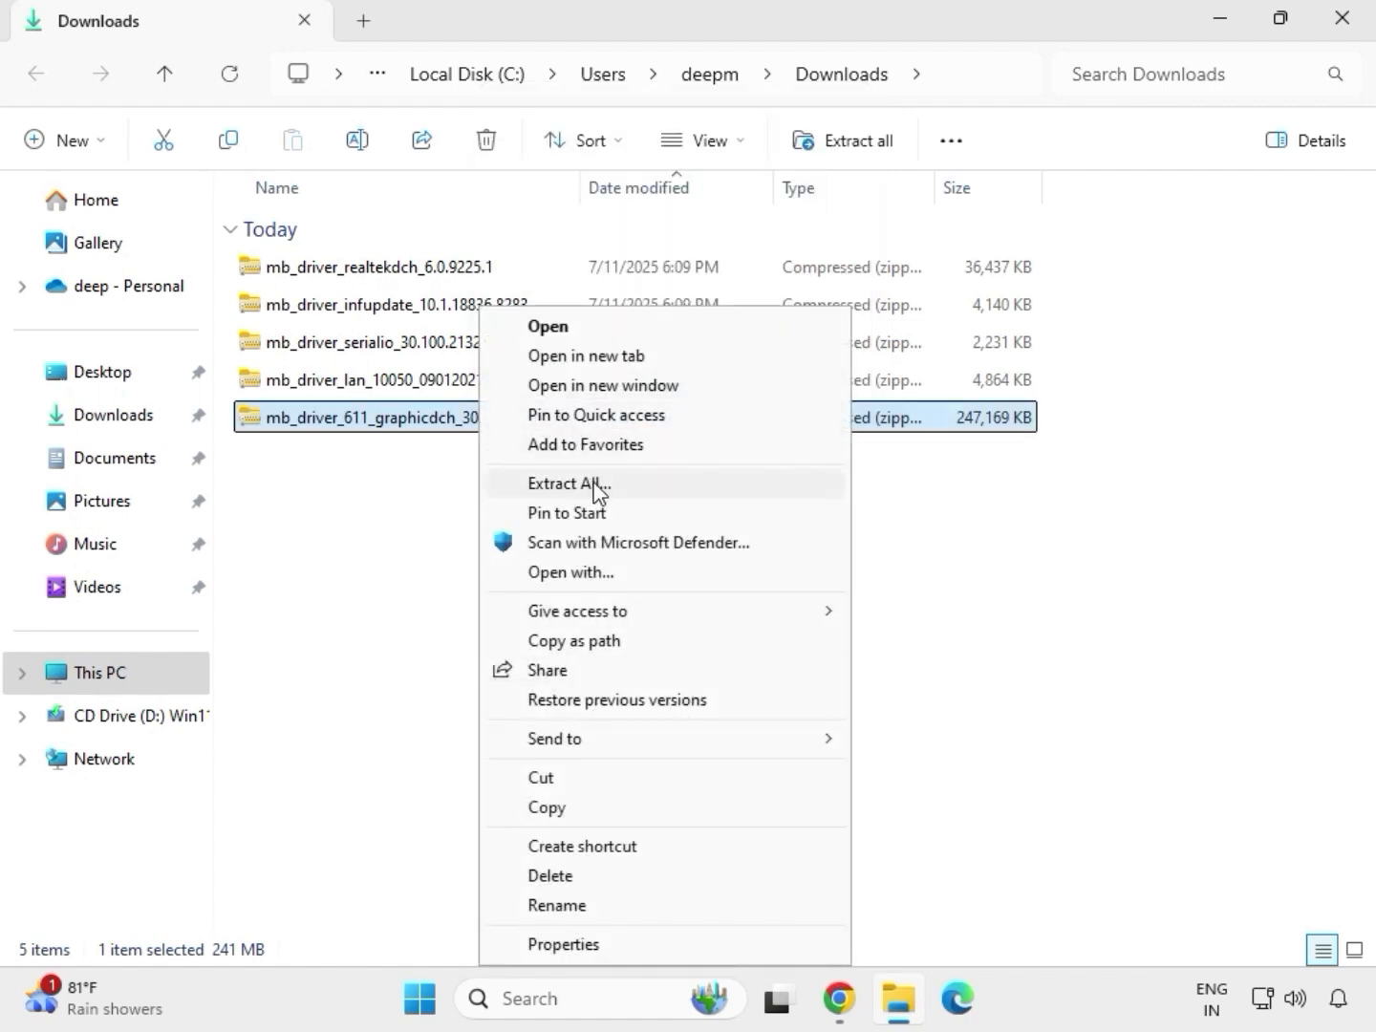
left_click(589, 485)
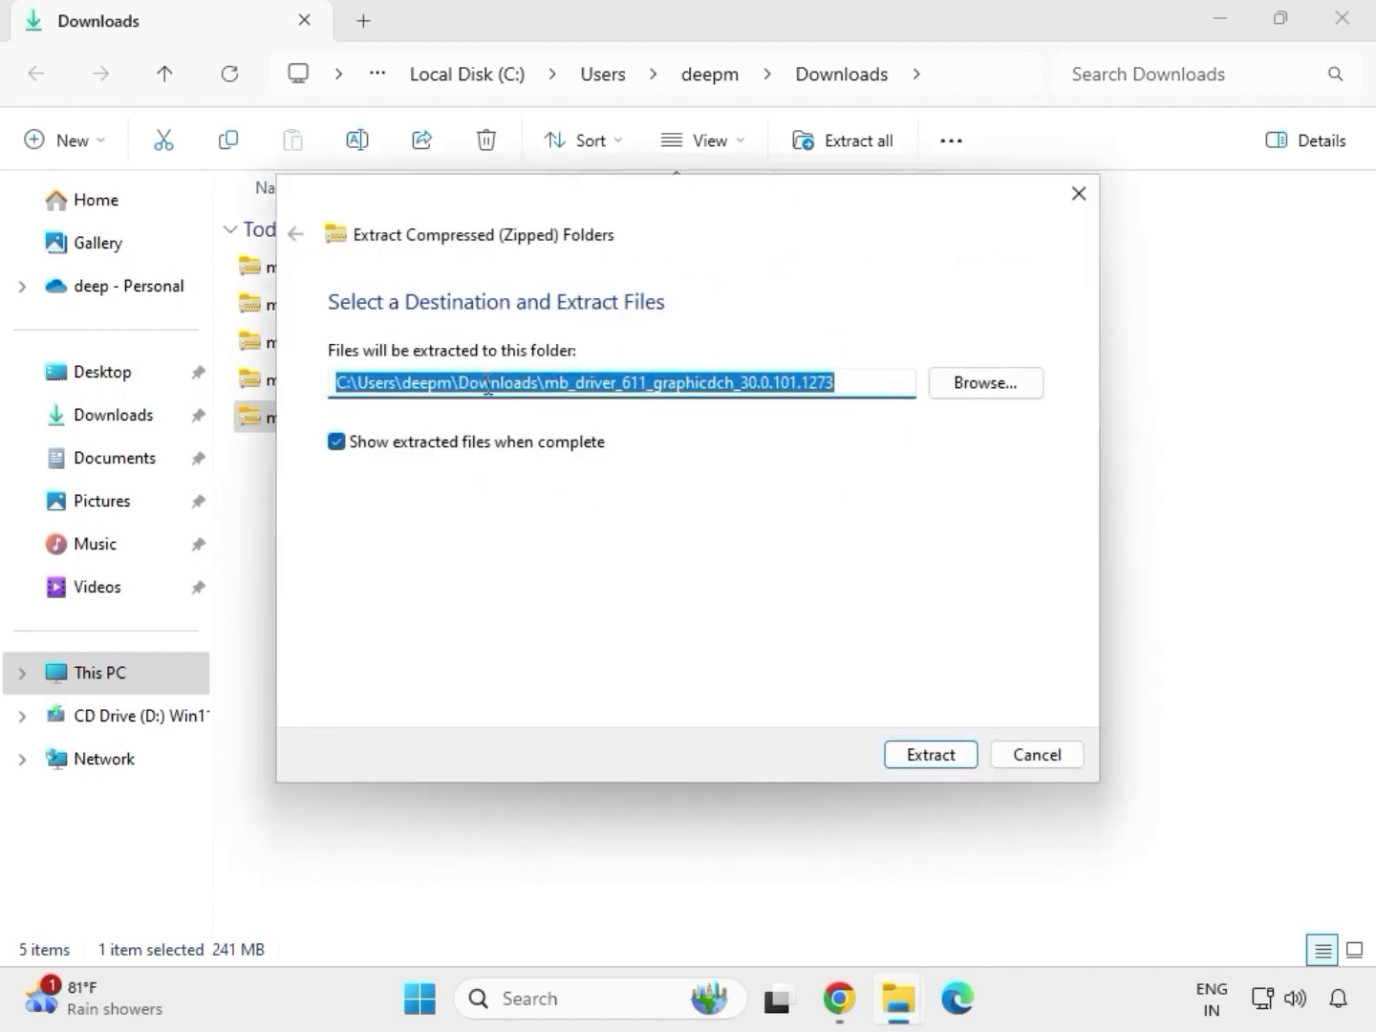
left_click(938, 759)
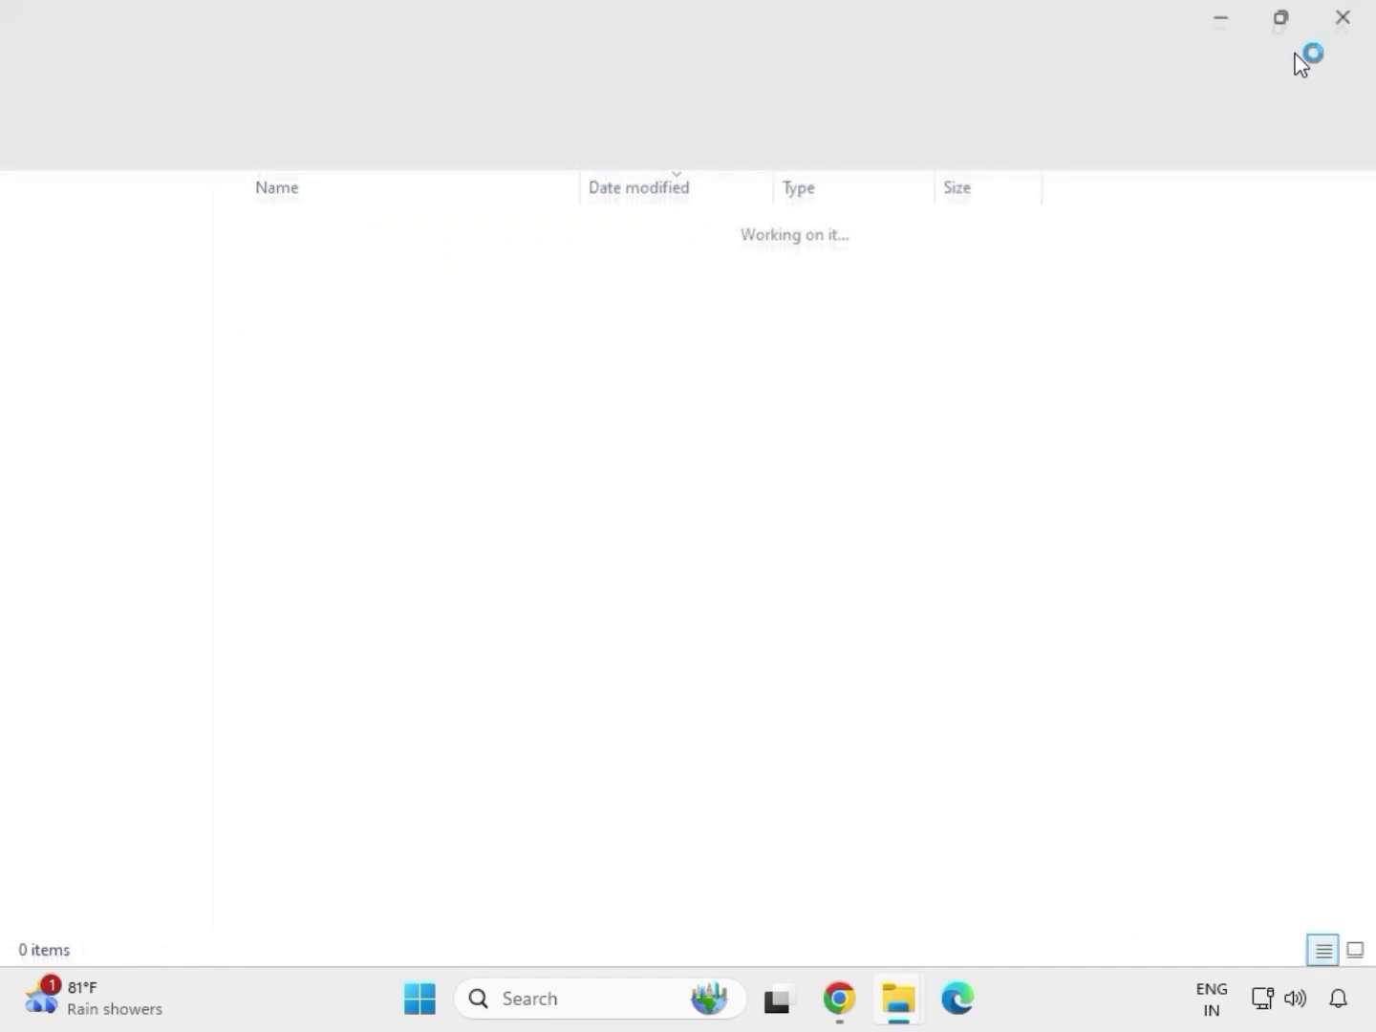
left_click(1337, 30)
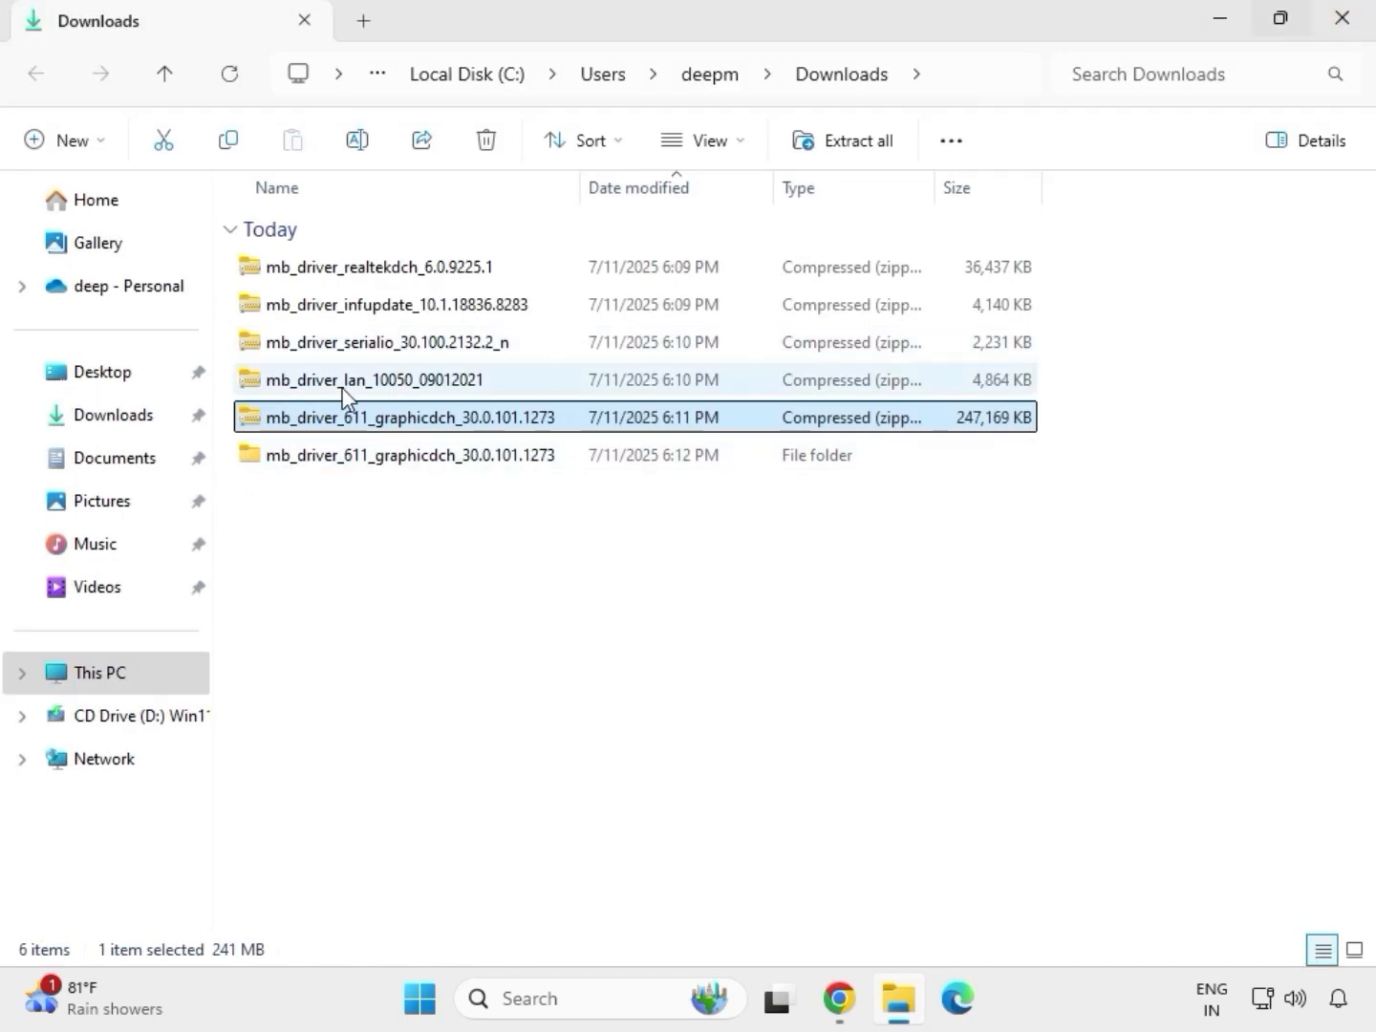
Step: Extract the mb_driver_lan_10050_09012021 archive to its default folder in Downloads and close the window of extracted files
left_click(350, 383)
right_click(348, 387)
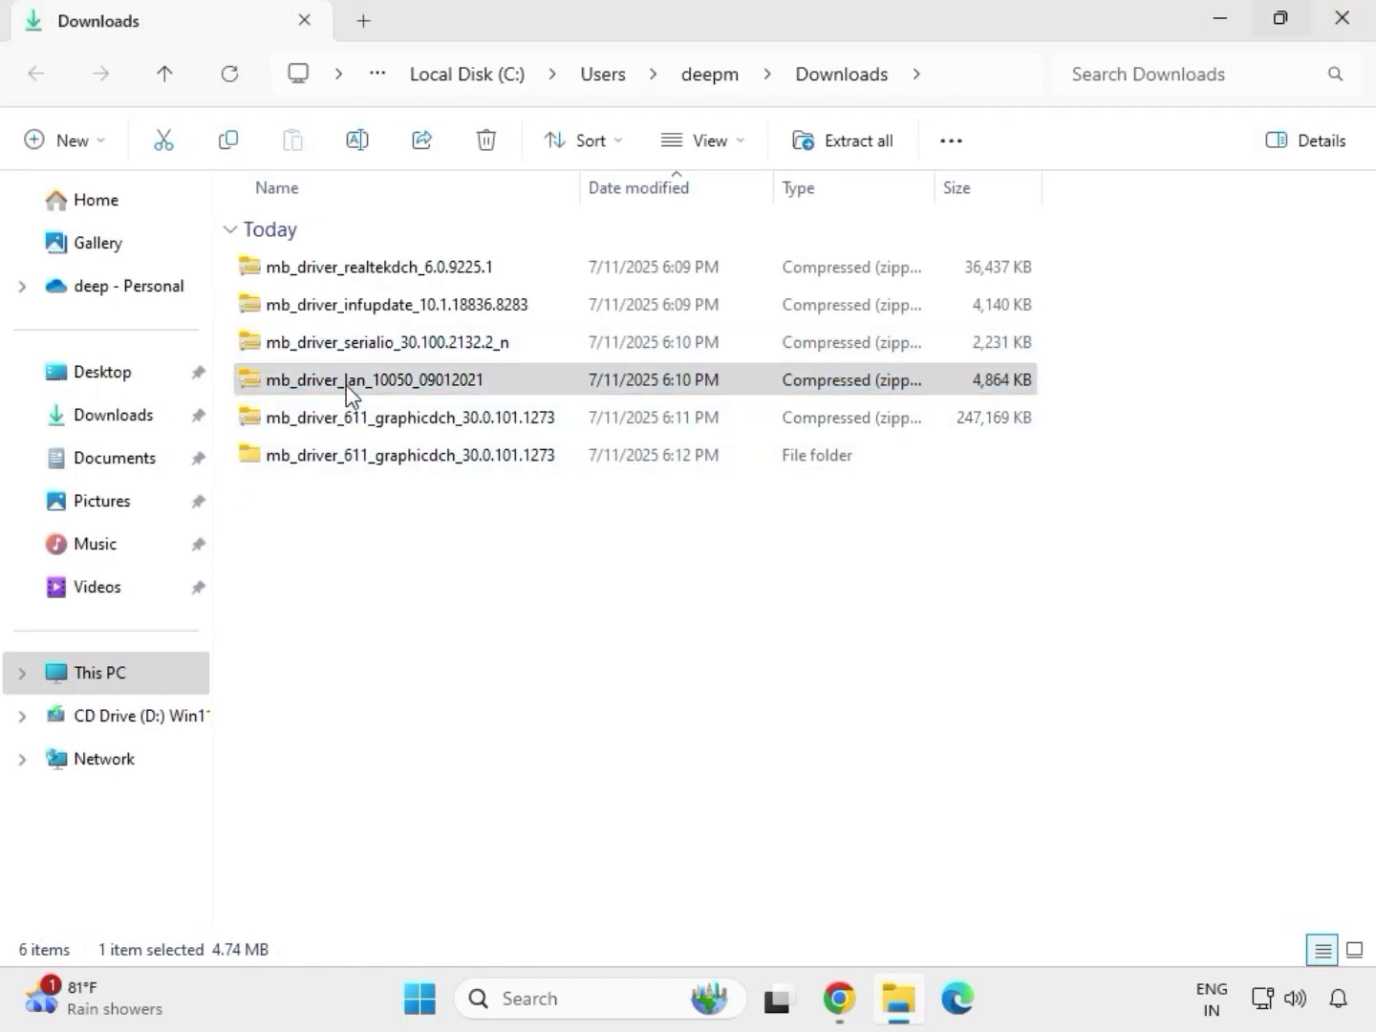
left_click(462, 744)
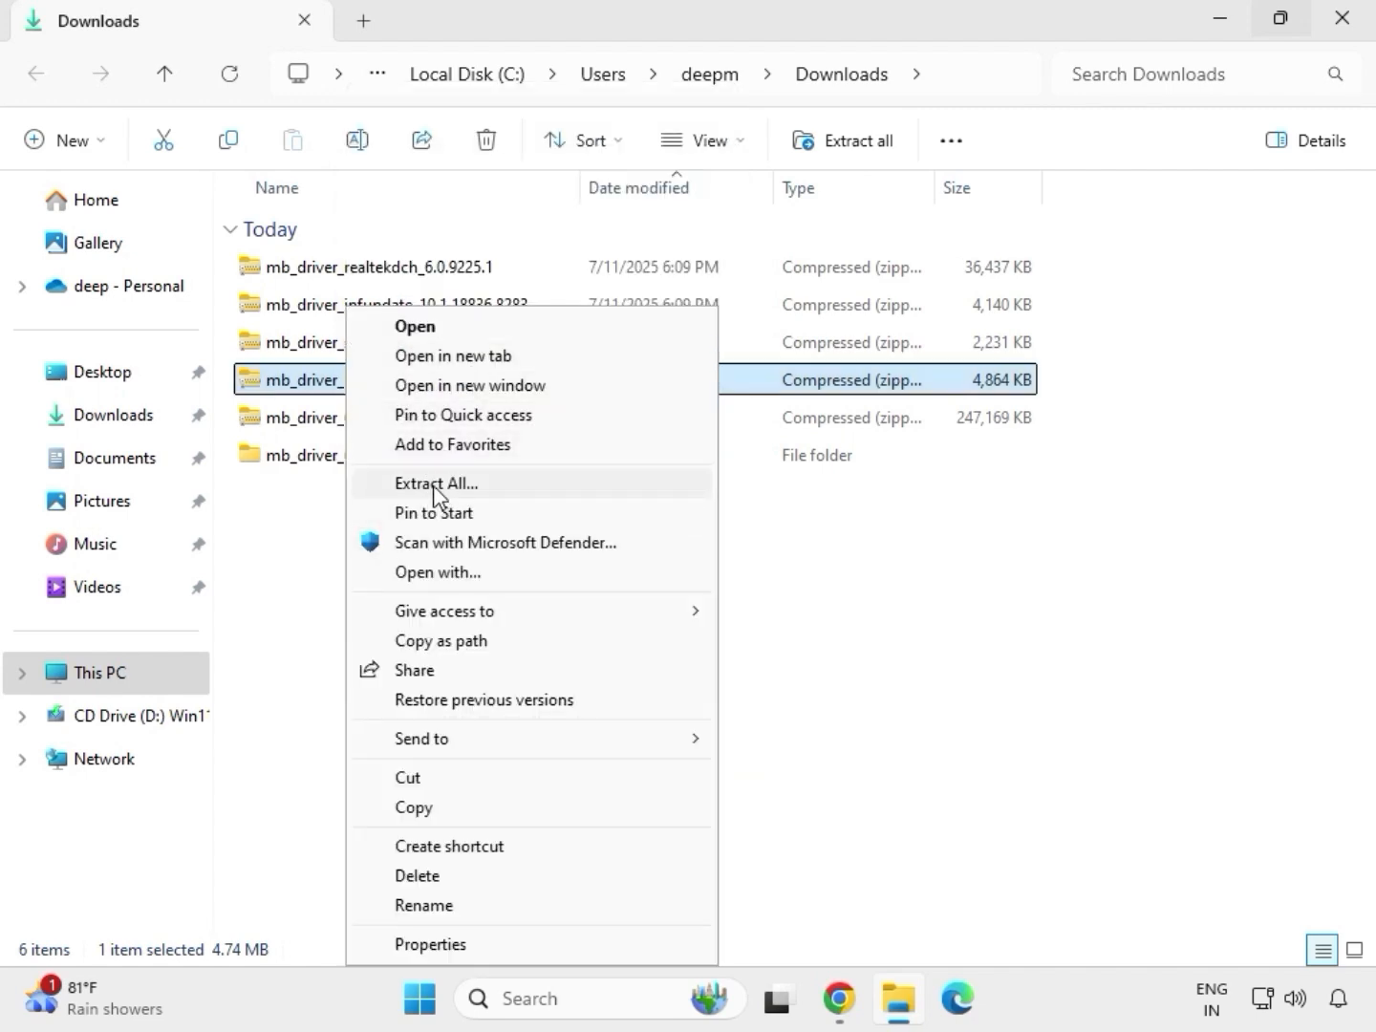
left_click(435, 485)
left_click(925, 760)
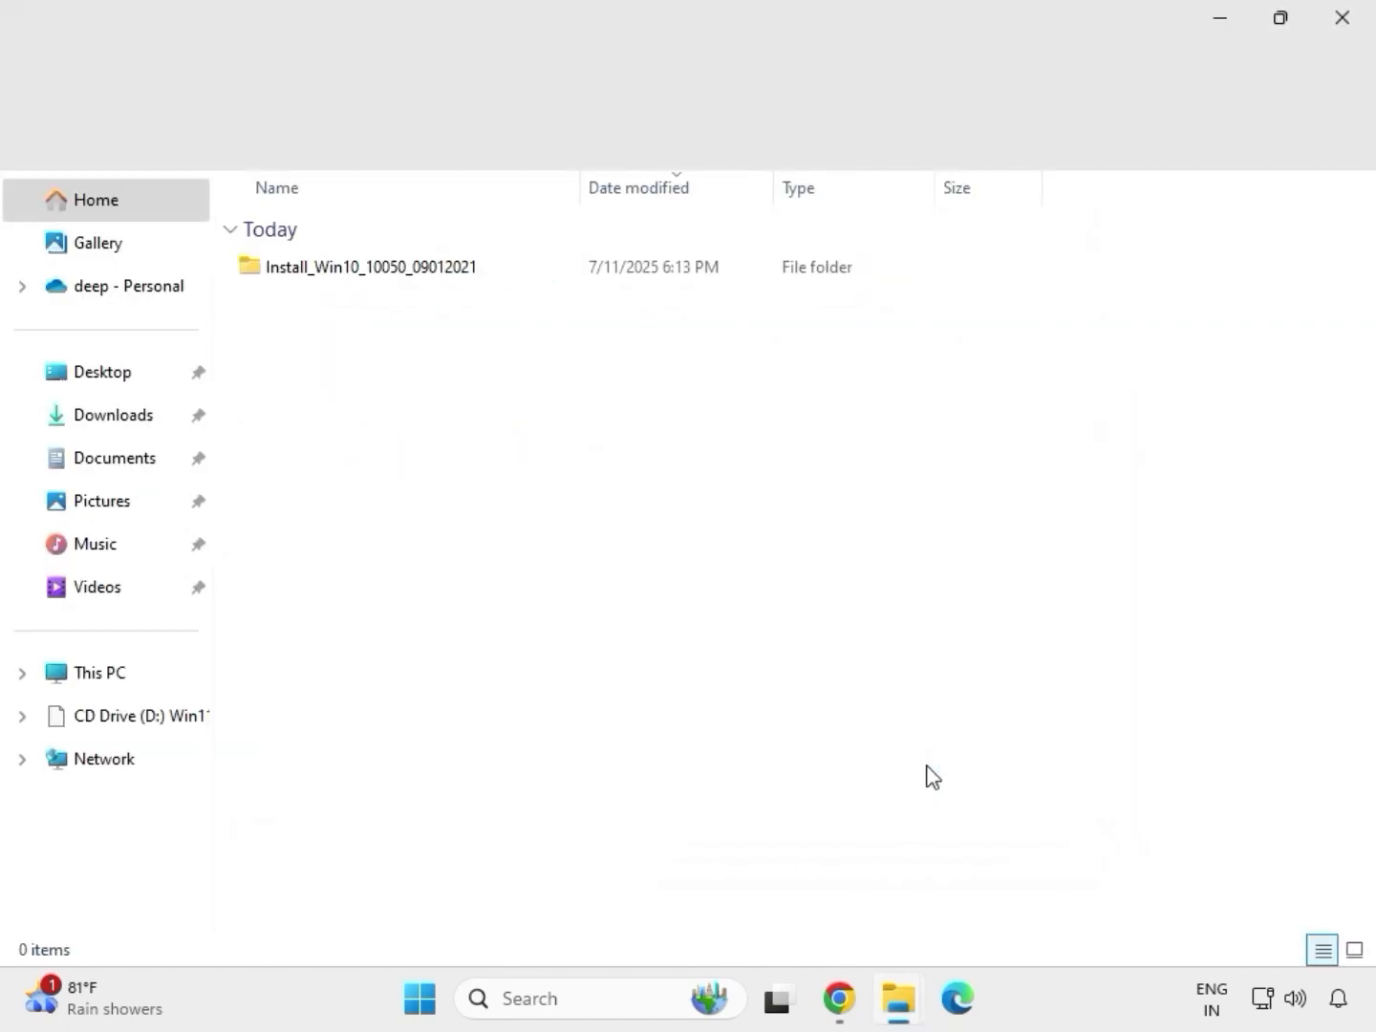
left_click(1342, 19)
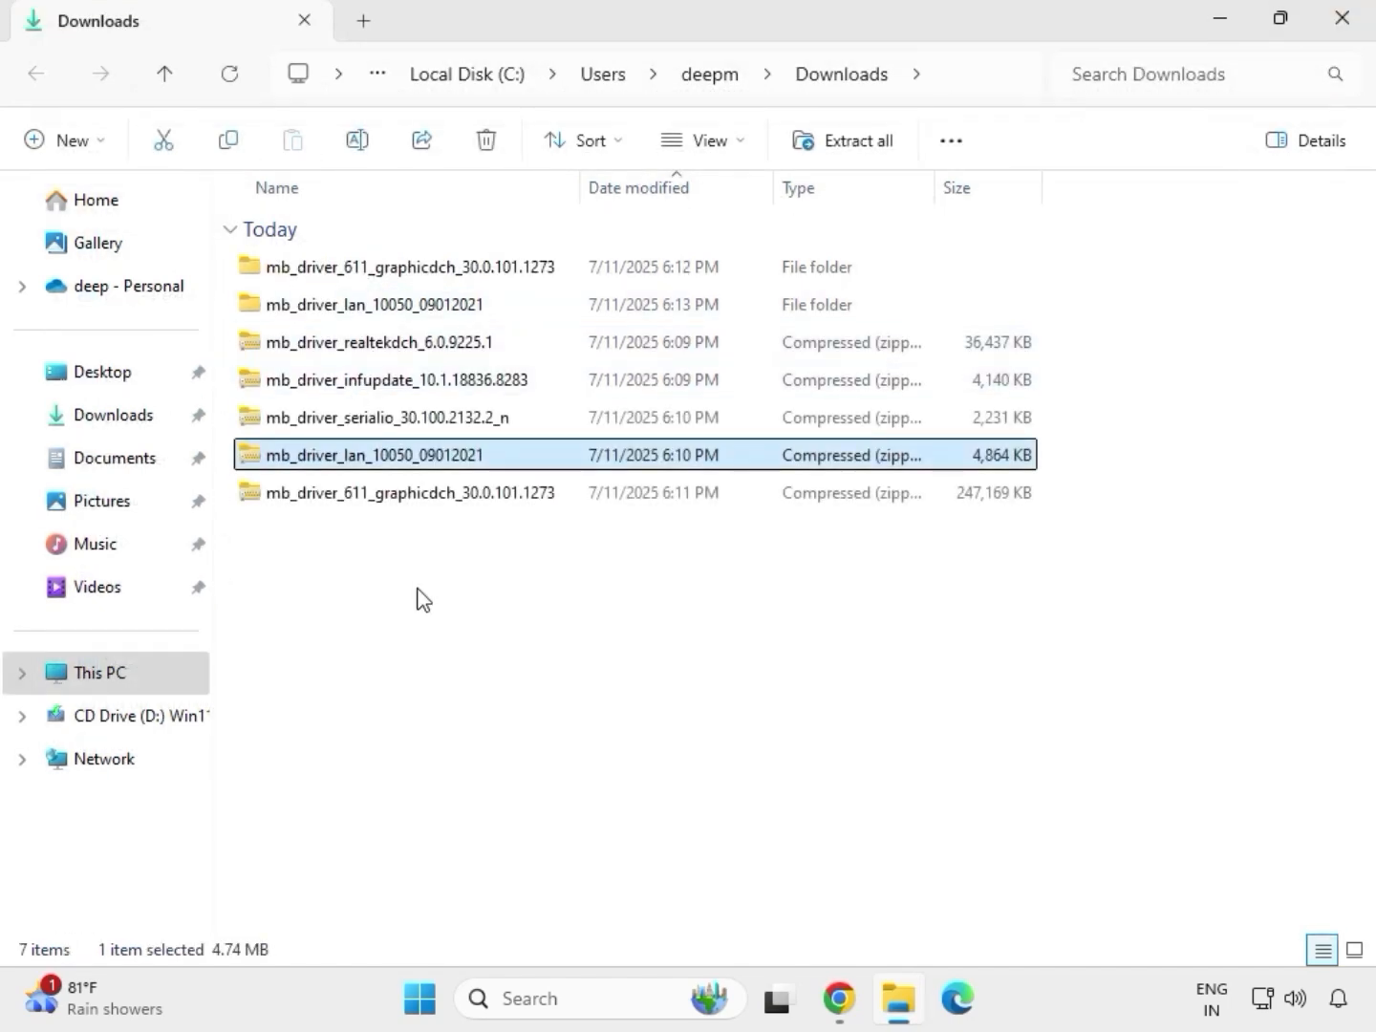
Step: Extract the mb_driver_serialio_30.100.2132.2_n archive to its default folder in Downloads and close the window of extracted files
left_click(344, 428)
right_click(342, 427)
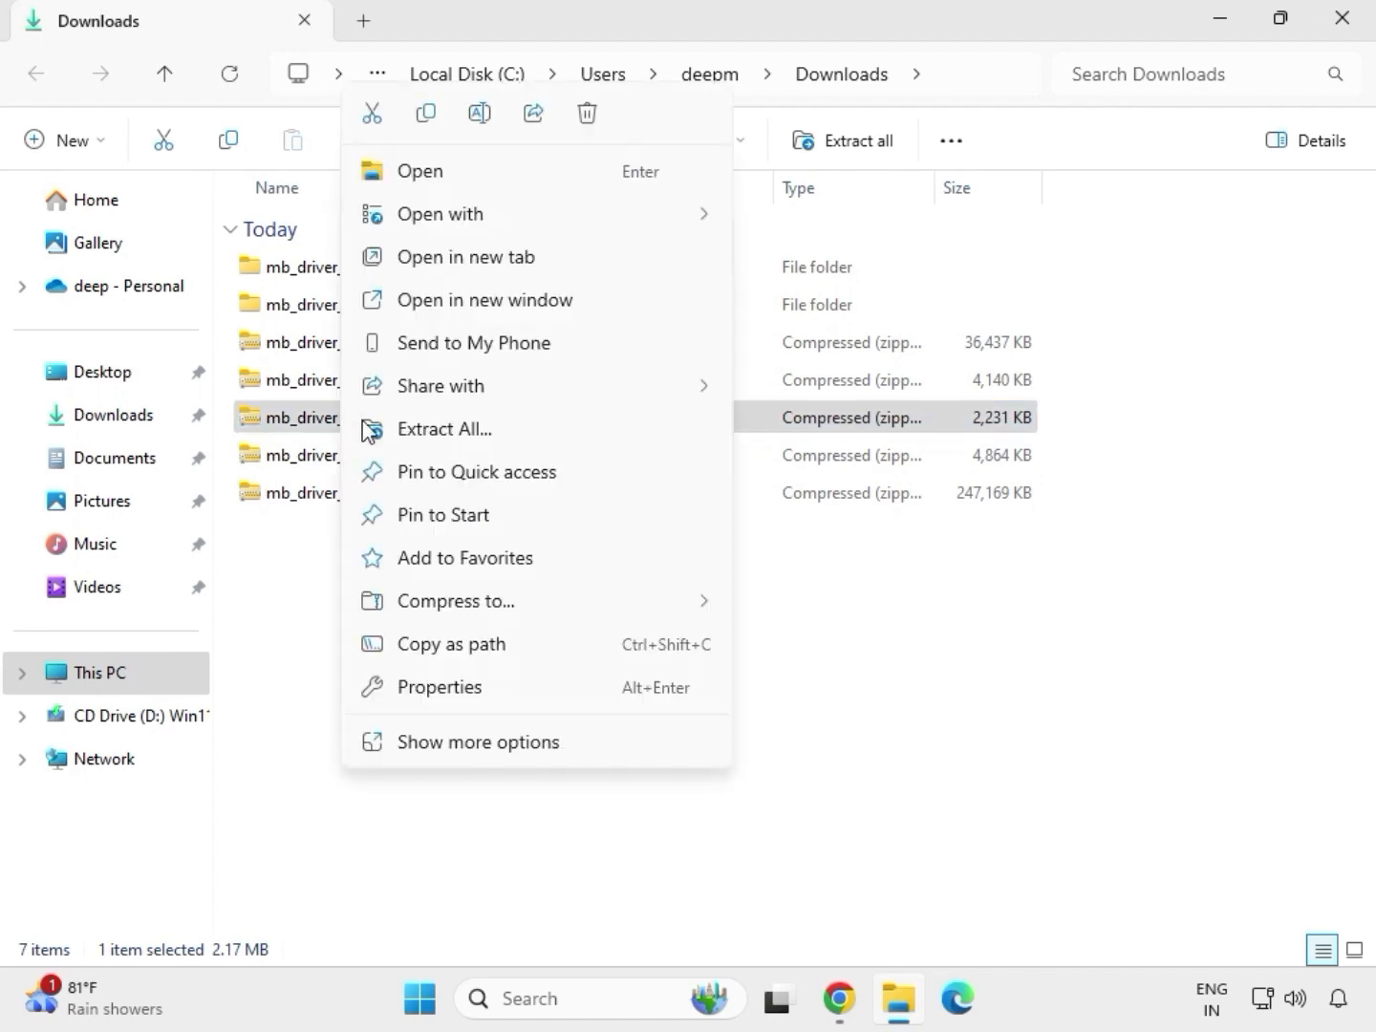
left_click(420, 432)
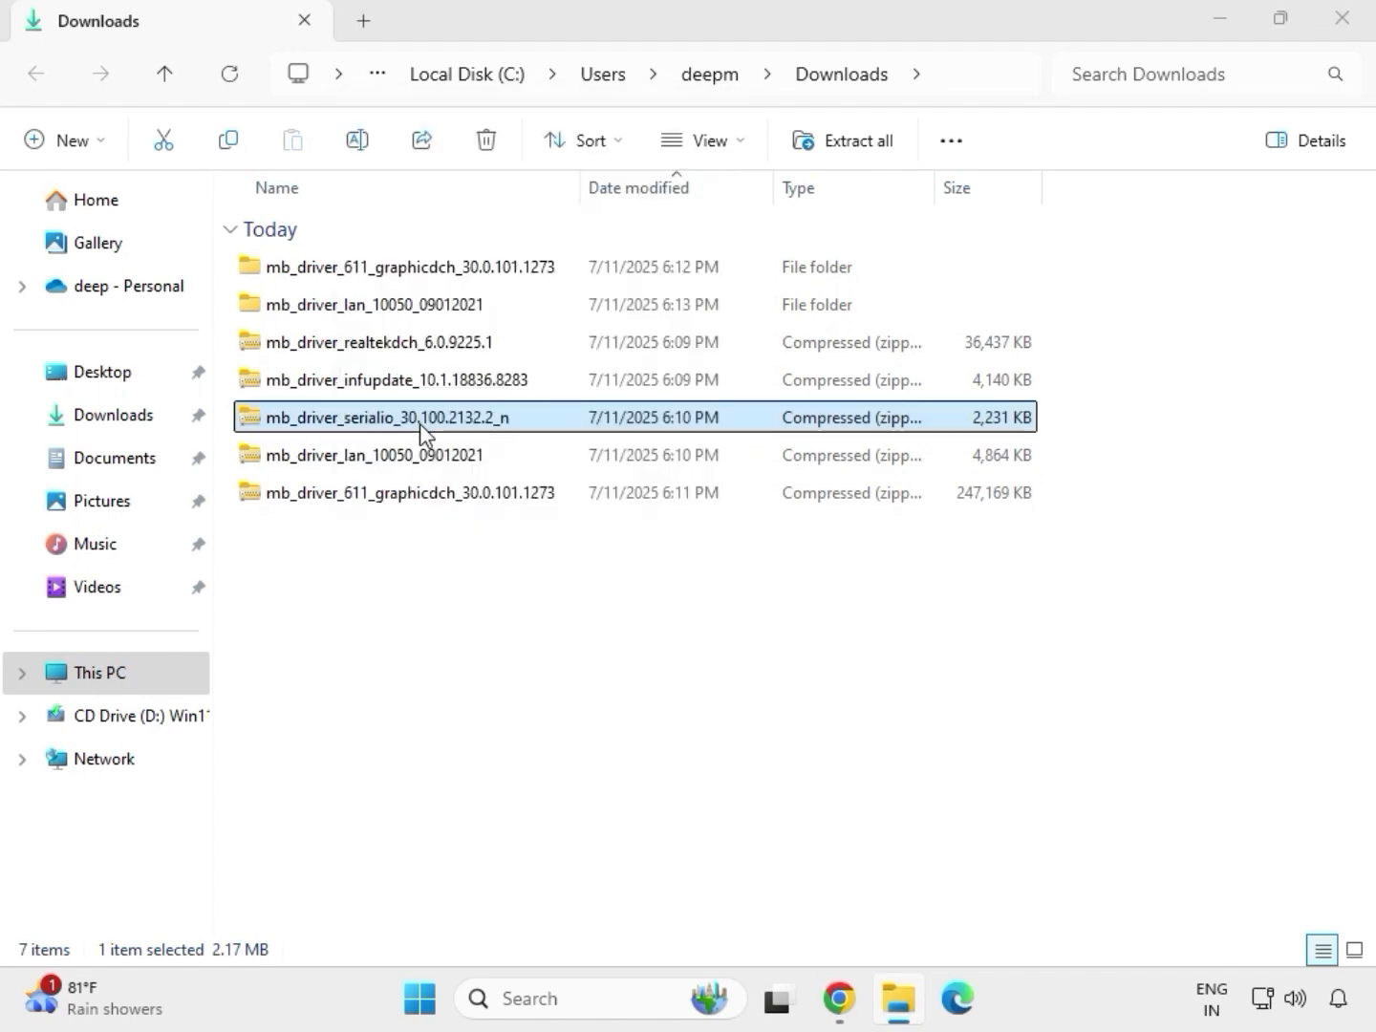
left_click(895, 753)
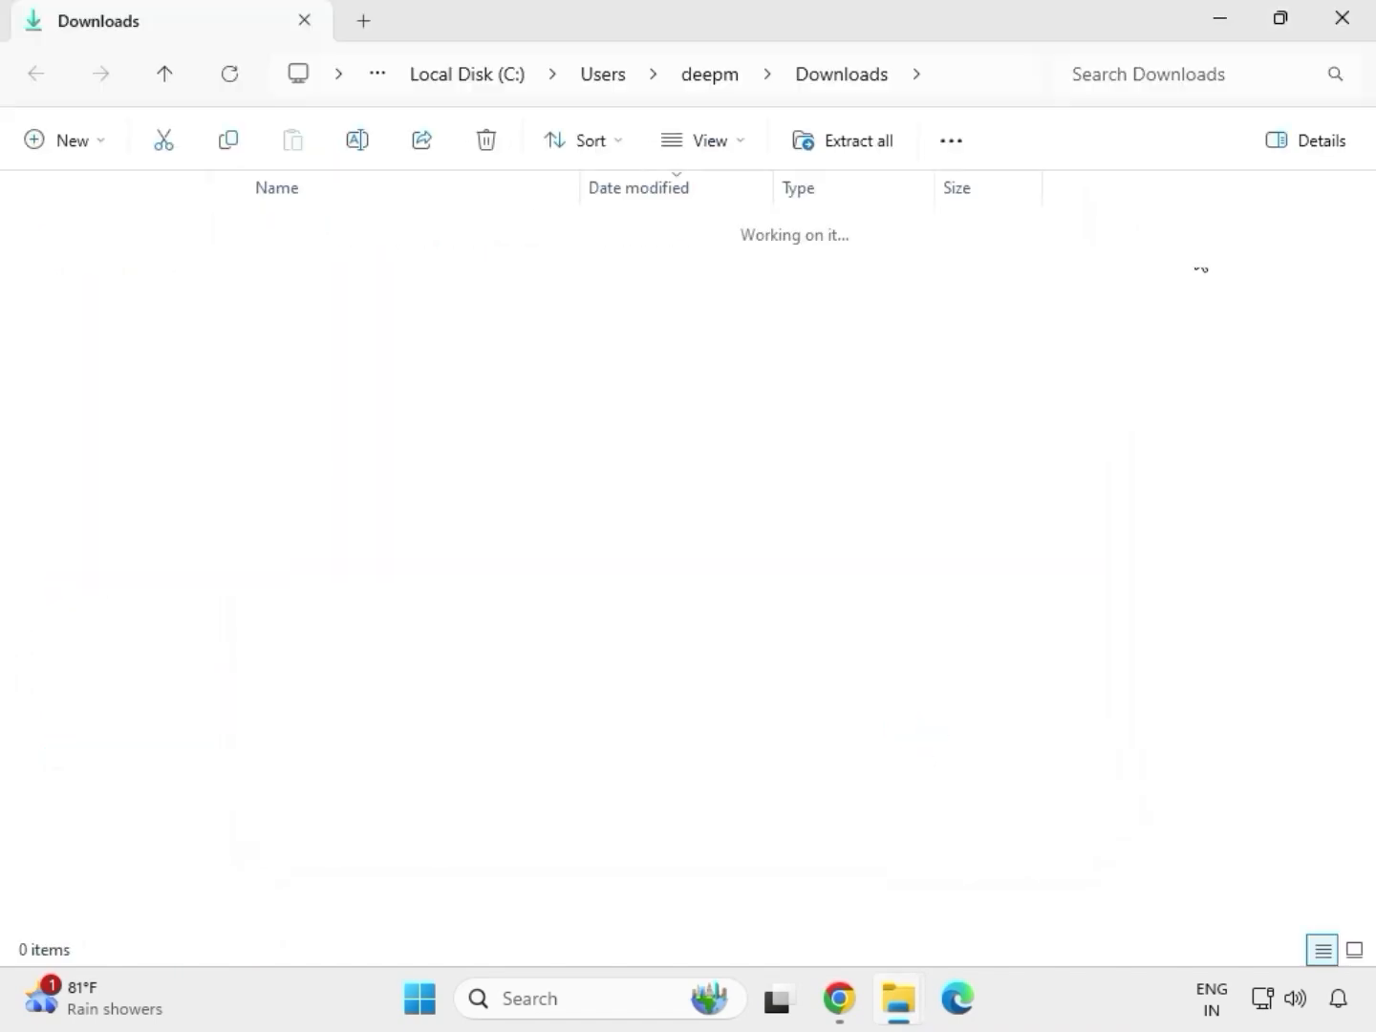
left_click(1344, 22)
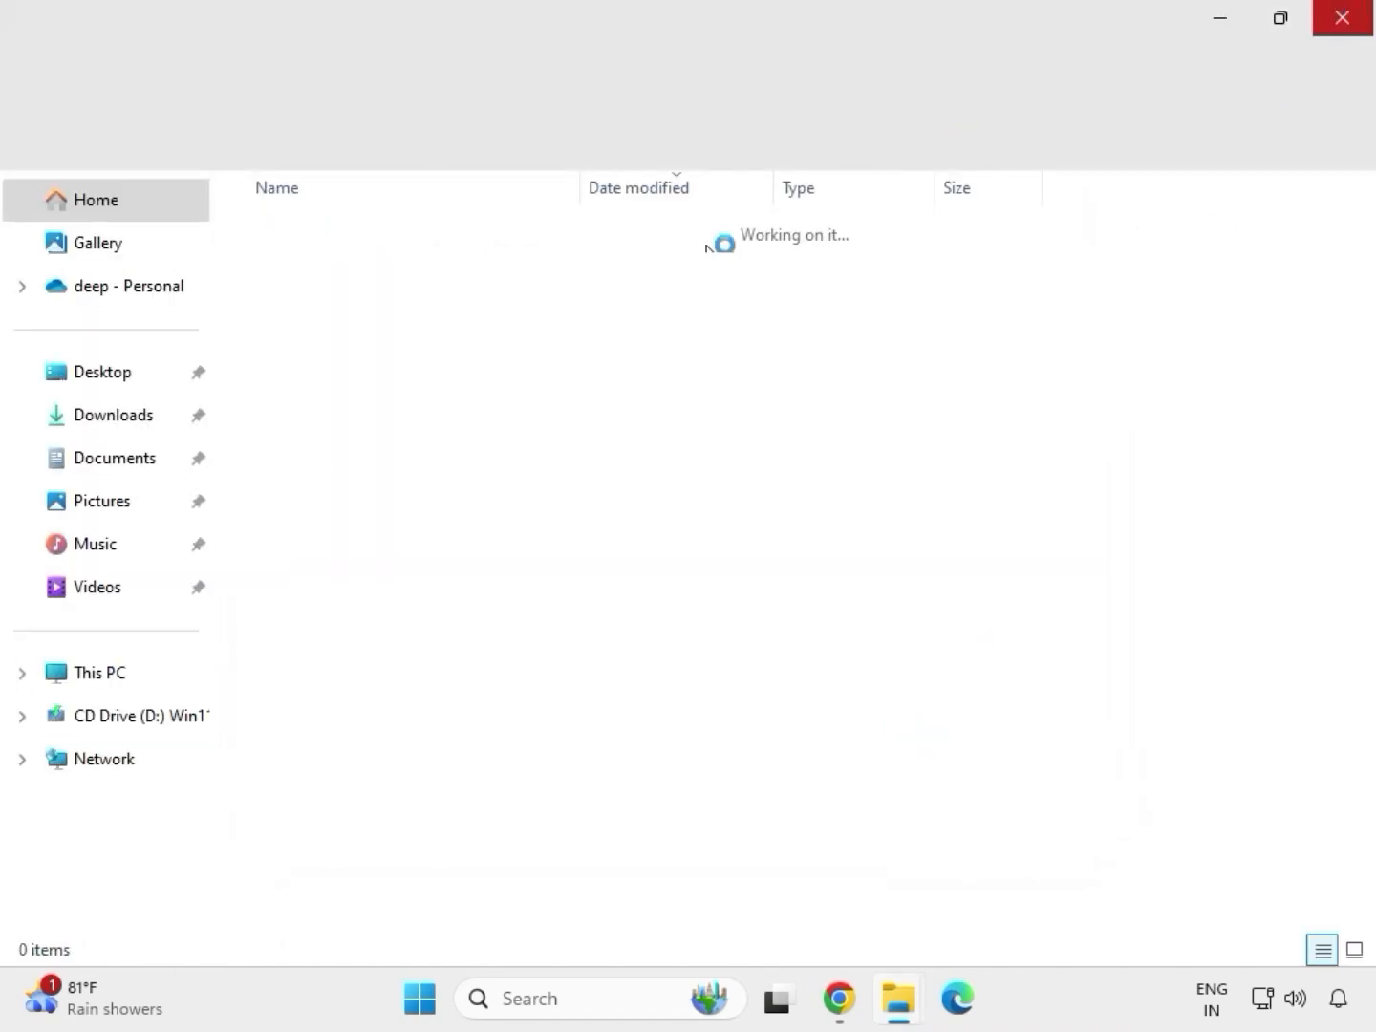
Step: Extract the mb_driver_infupdate_10.1.18836.8283 archive to its default folder in Downloads and close the window of extracted files
left_click(355, 383)
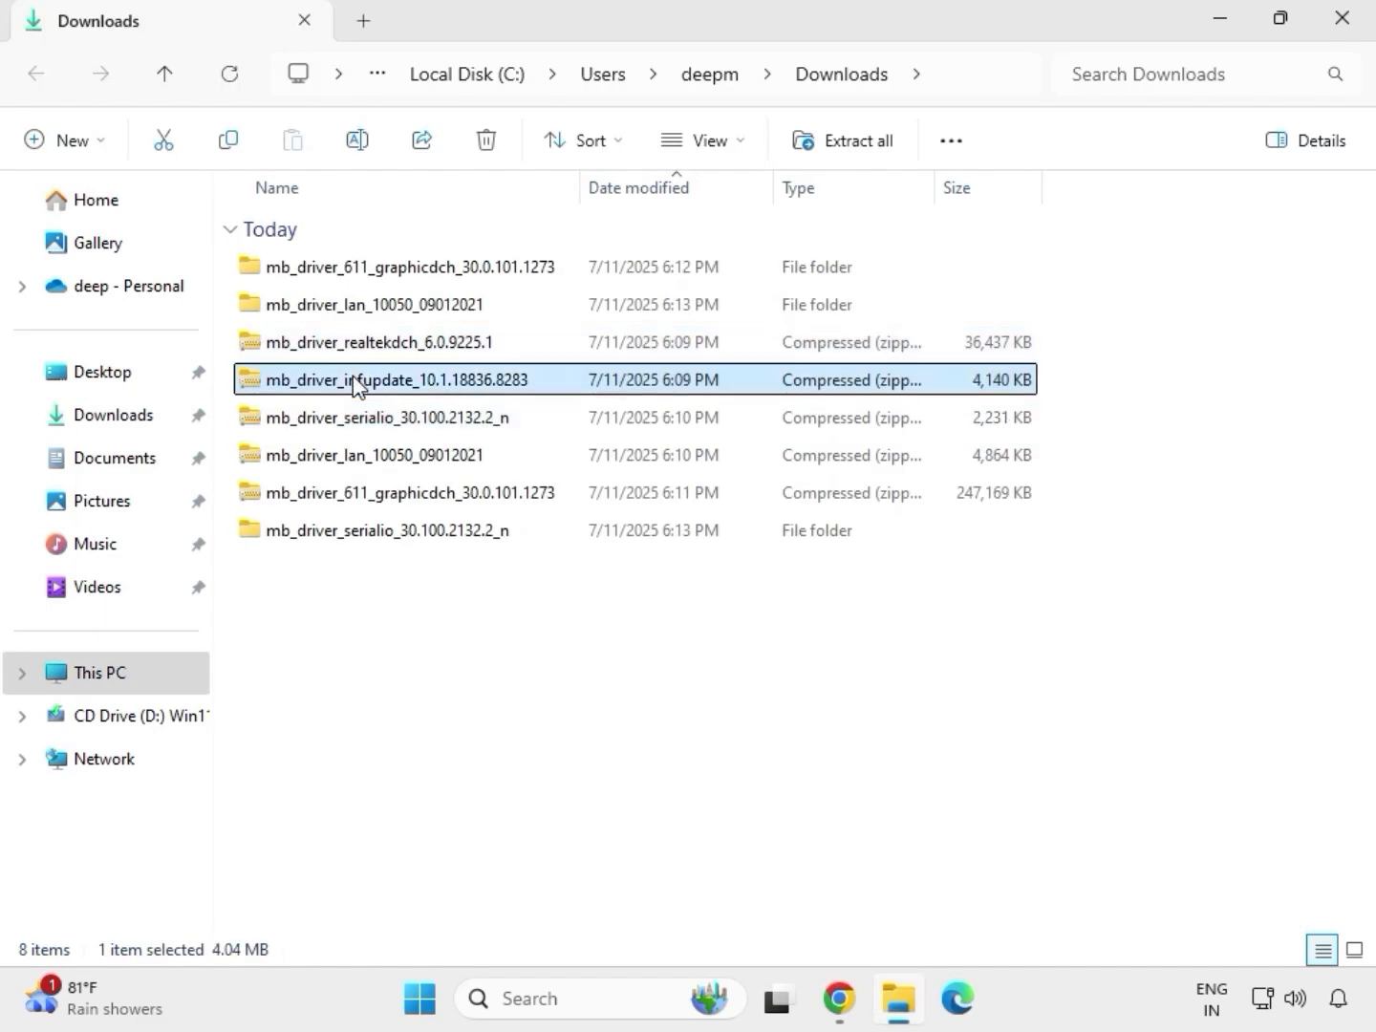
right_click(356, 383)
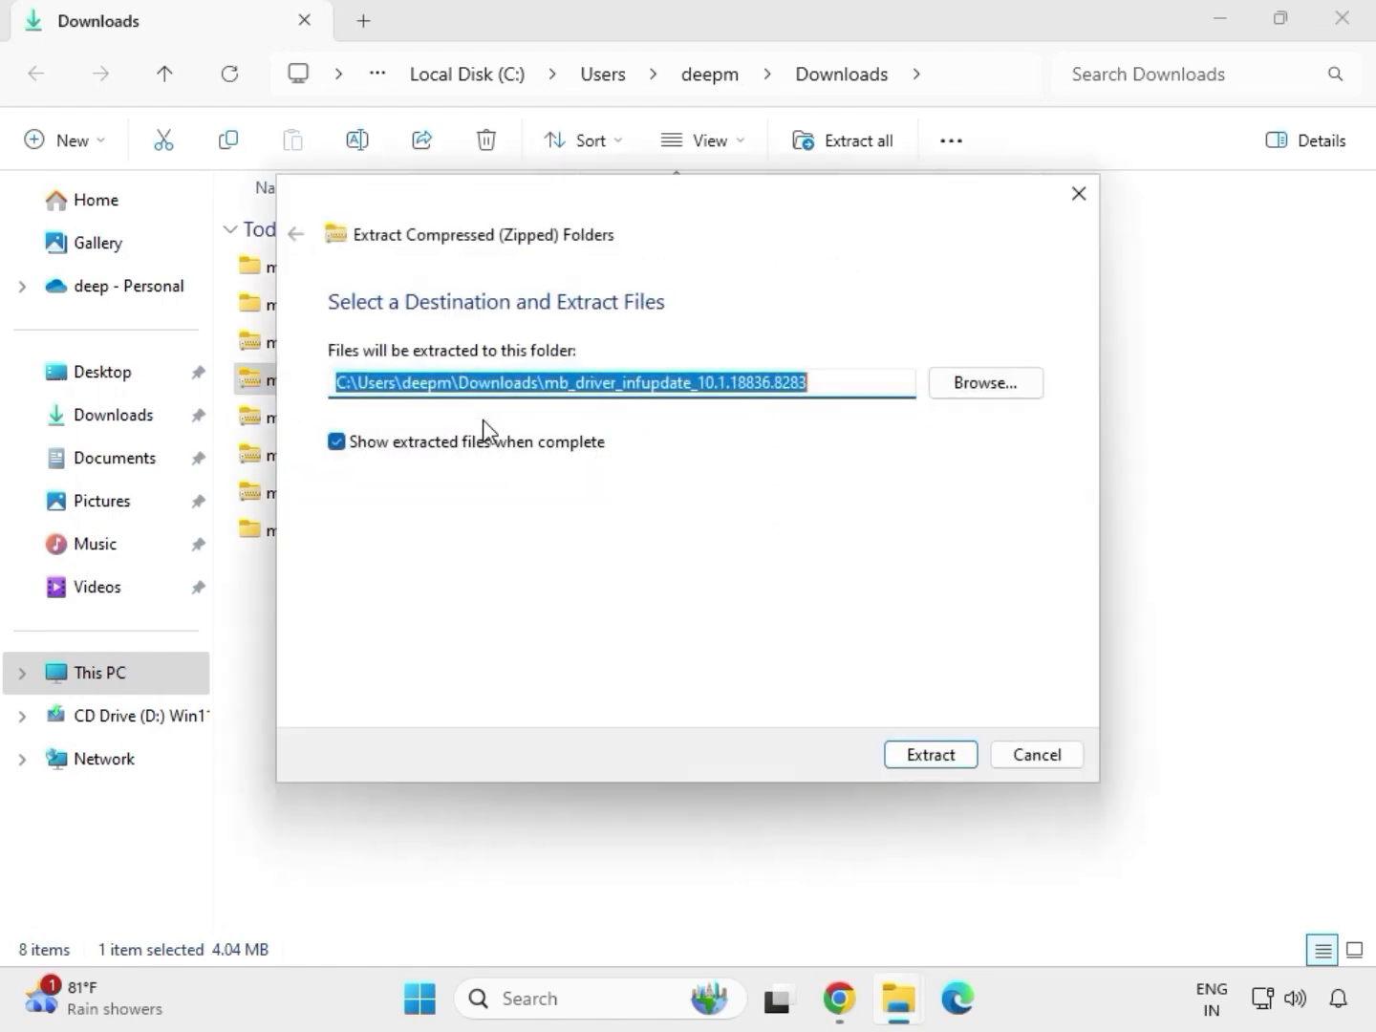
left_click(917, 761)
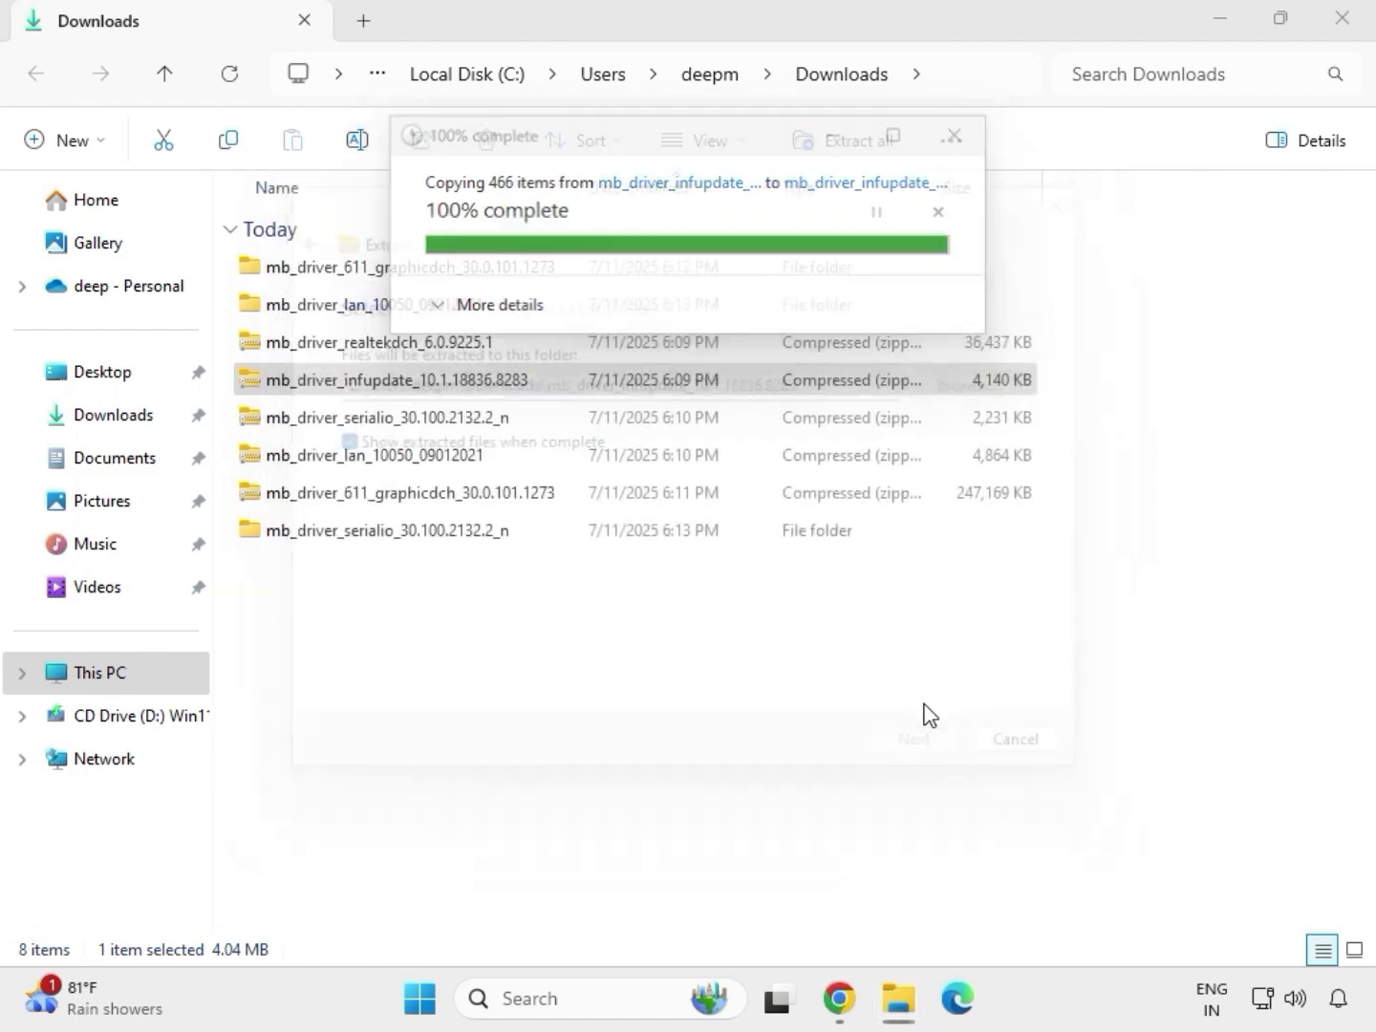
left_click(1342, 19)
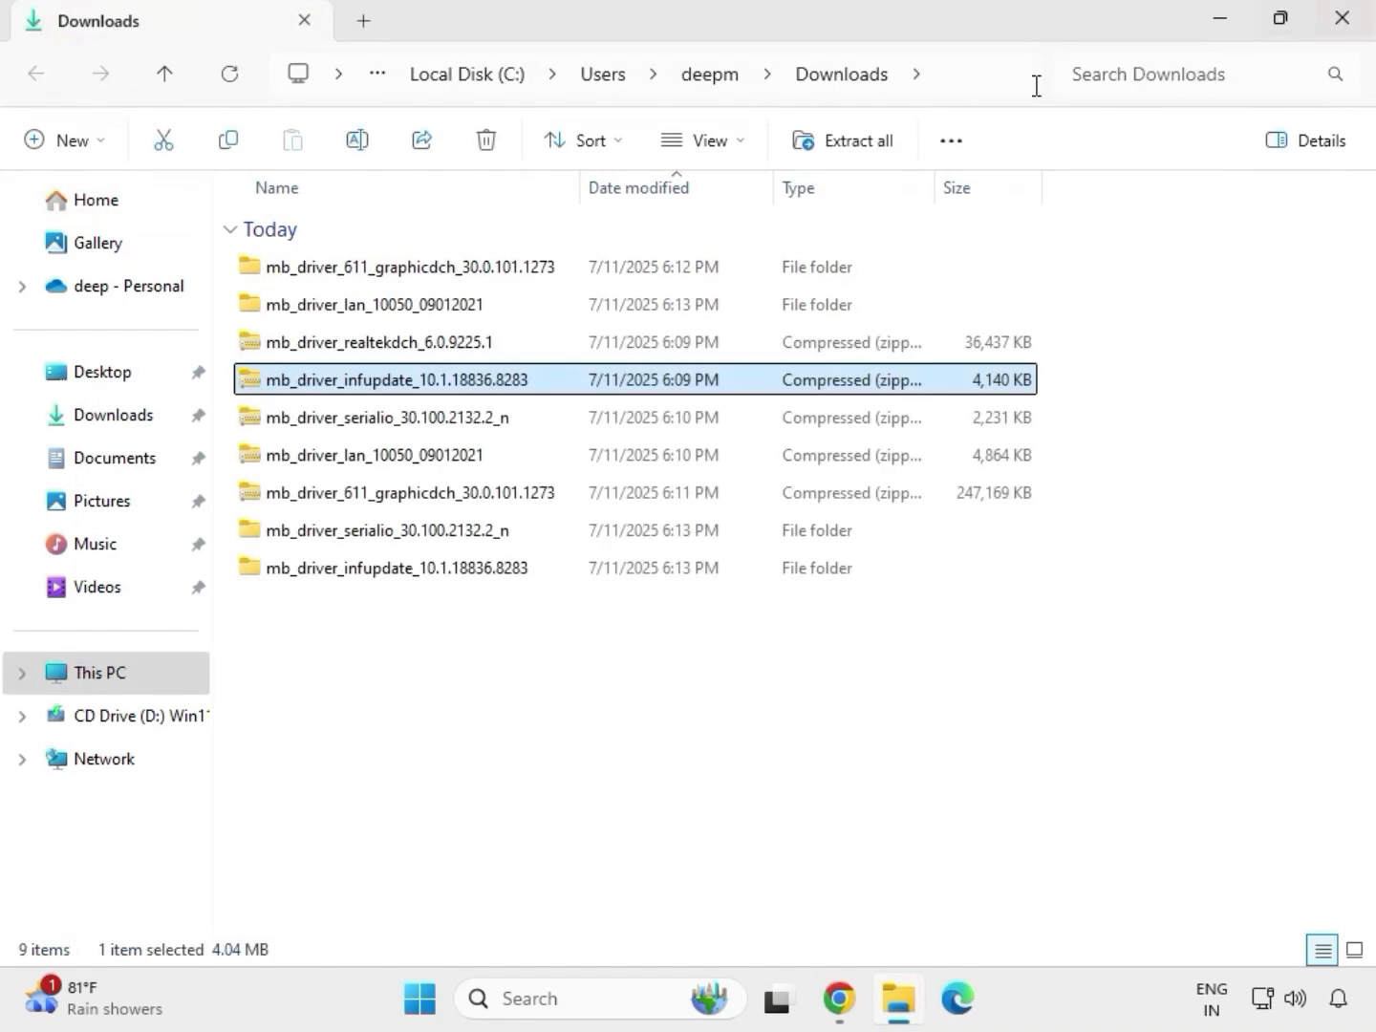
Step: Extract the mb_driver_realtekdch_6.0.9225.1 archive to its default folder in Downloads and close the window of extracted files
left_click(368, 344)
right_click(371, 351)
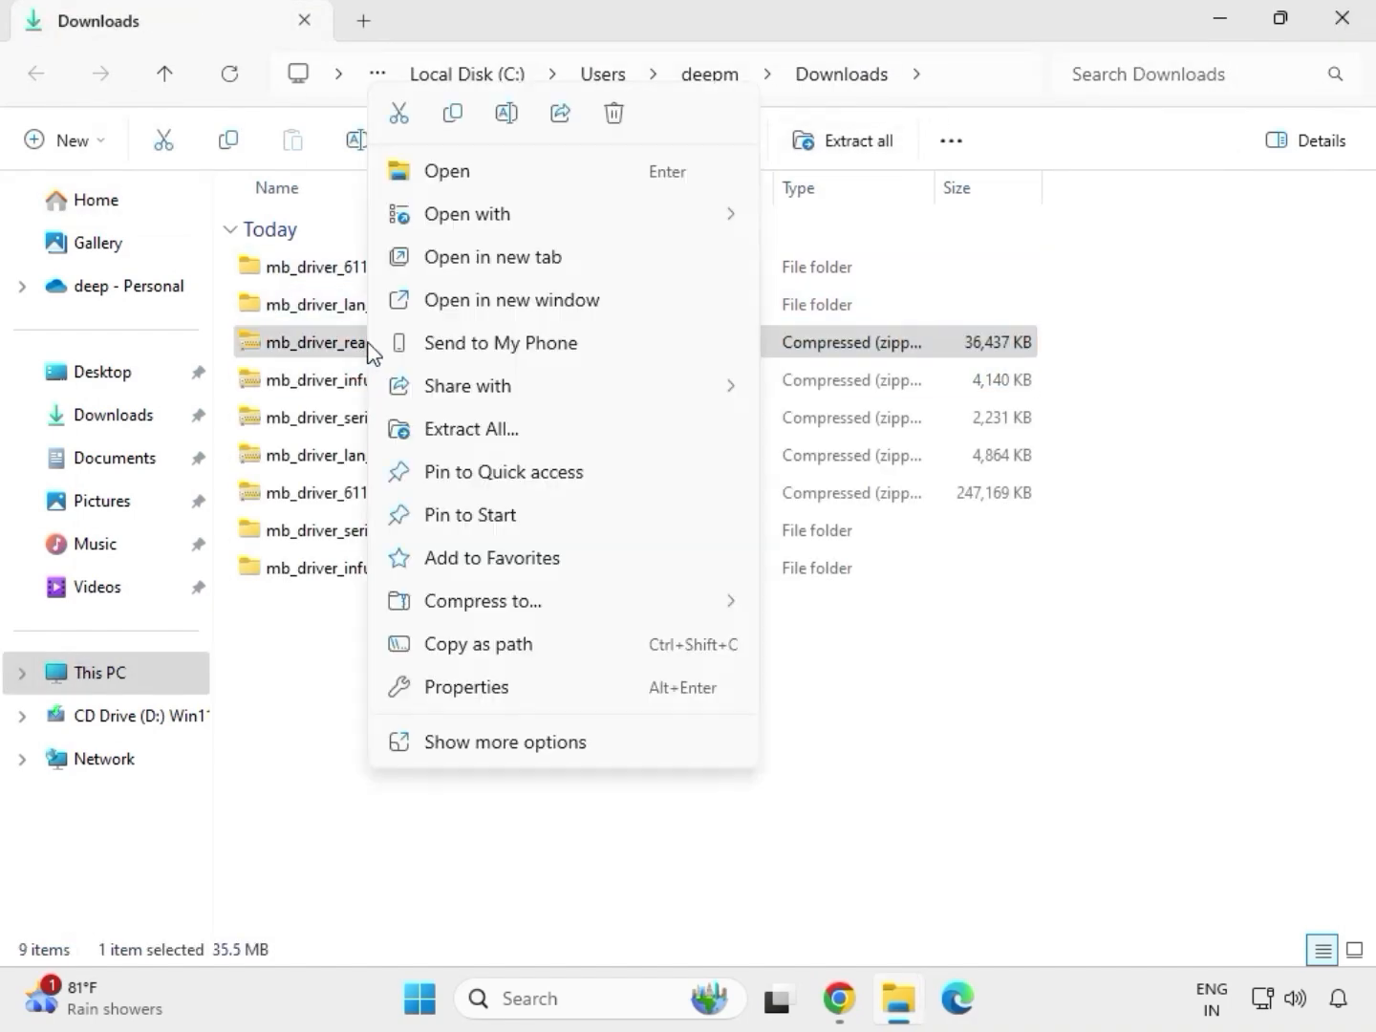
left_click(453, 434)
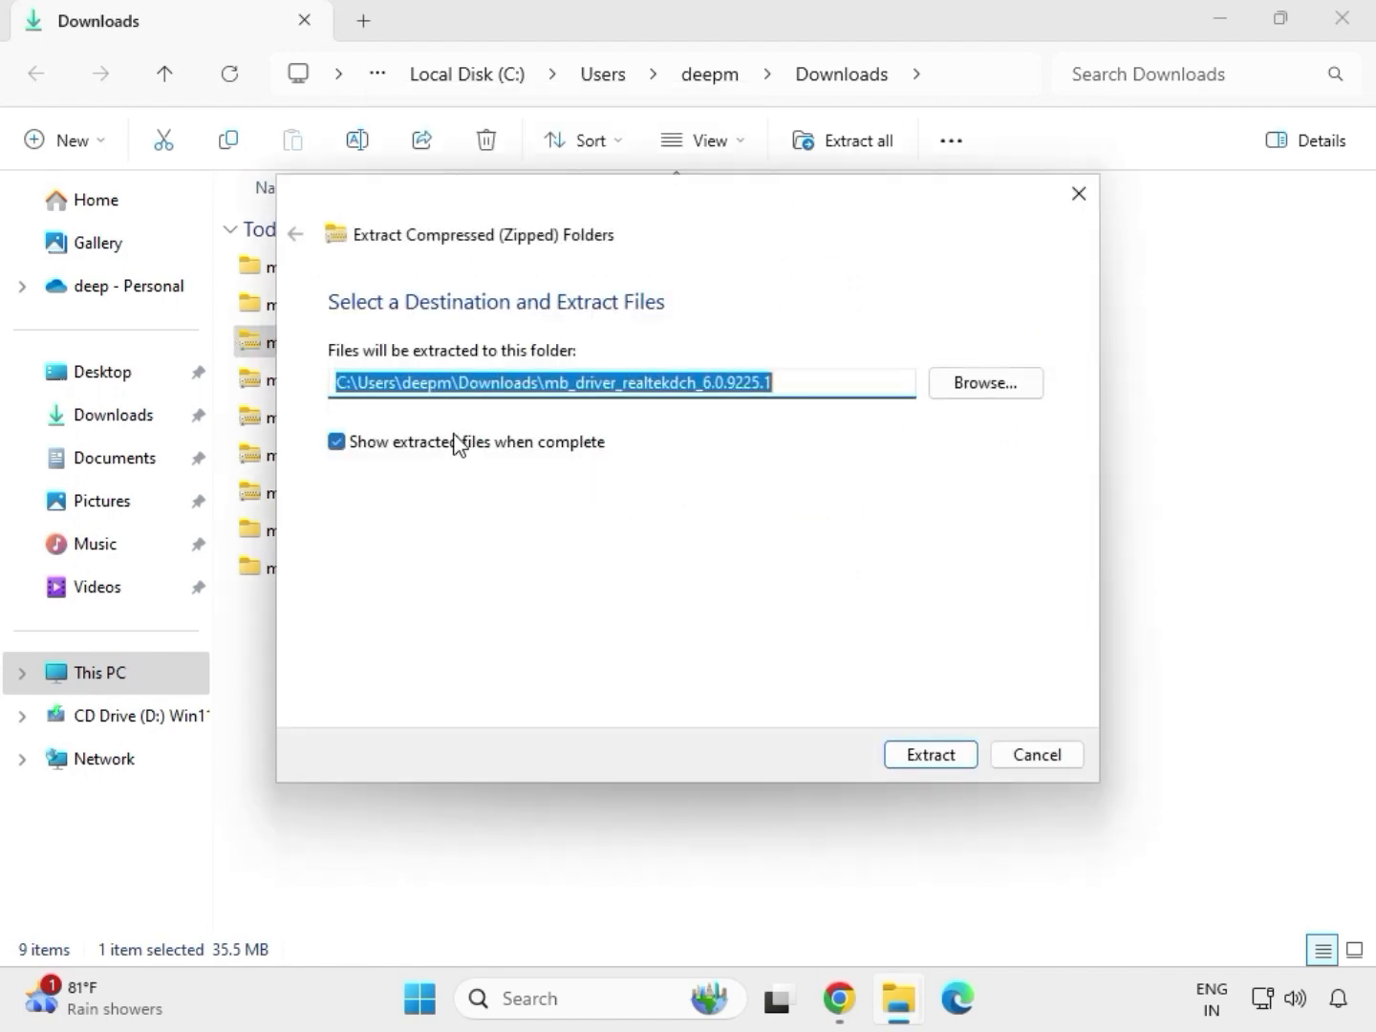
left_click(900, 753)
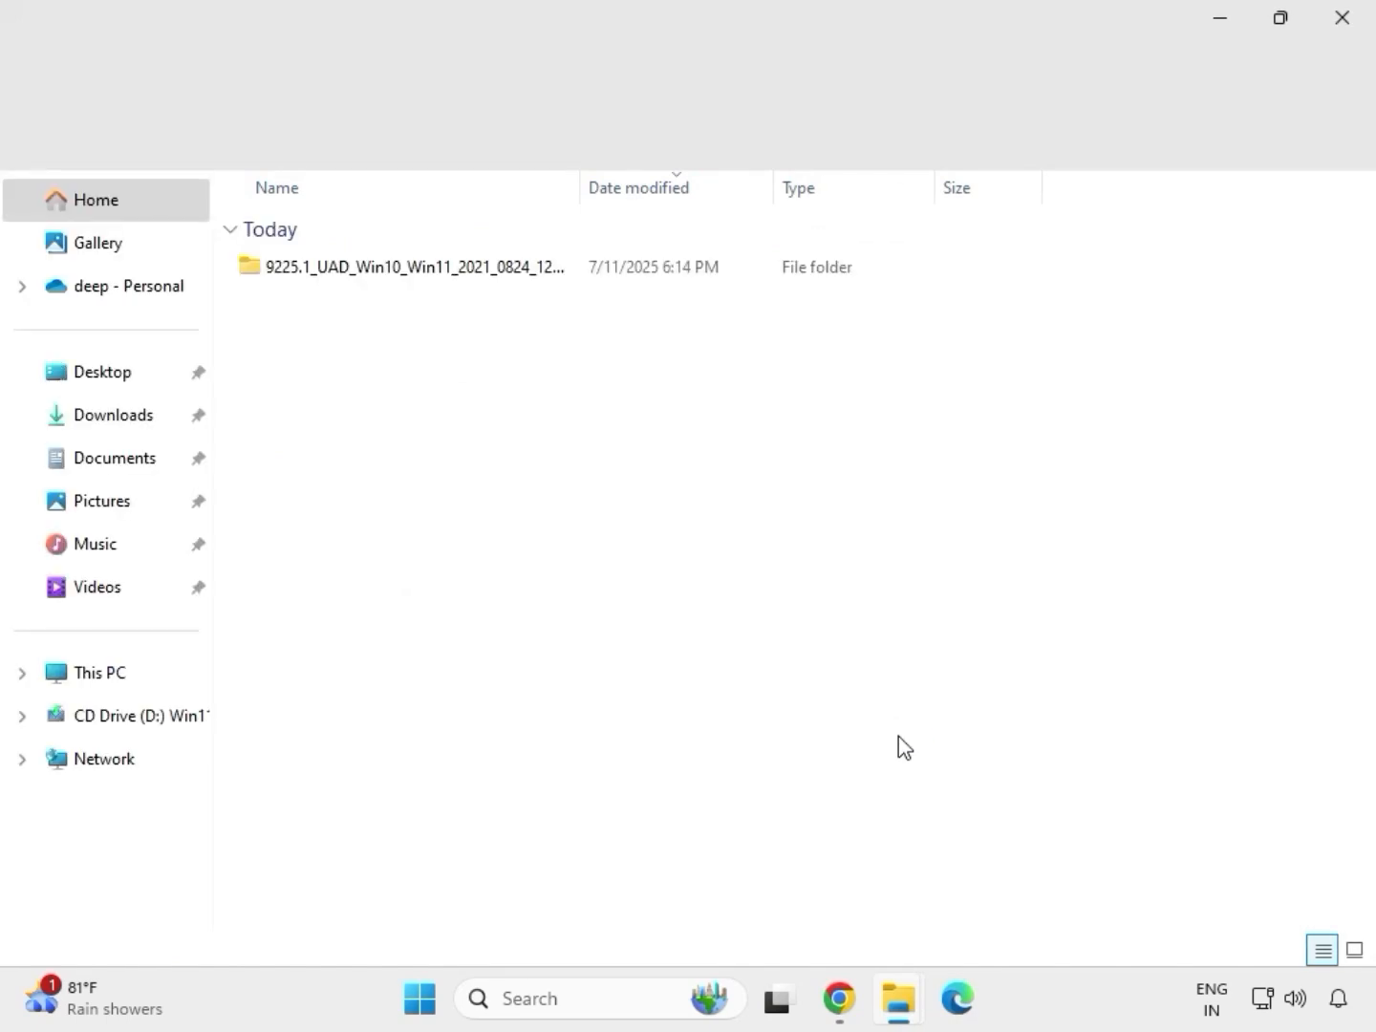
left_click(1346, 38)
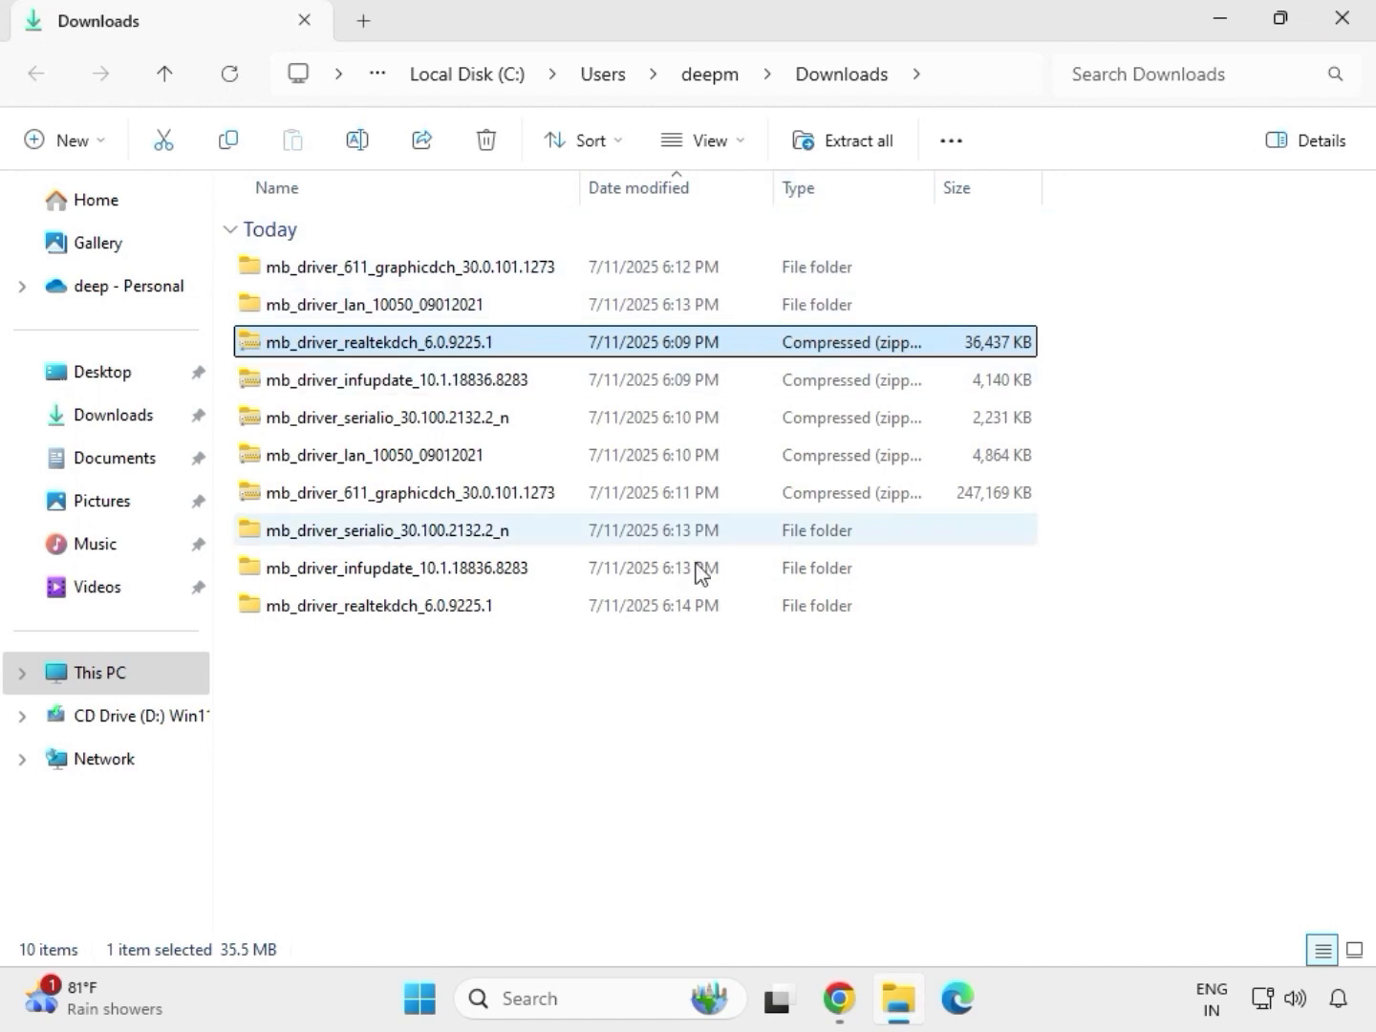
Step: Refresh the file list of the Downloads folder and highlight the extracted driver folders
left_click(649, 764)
right_click(610, 706)
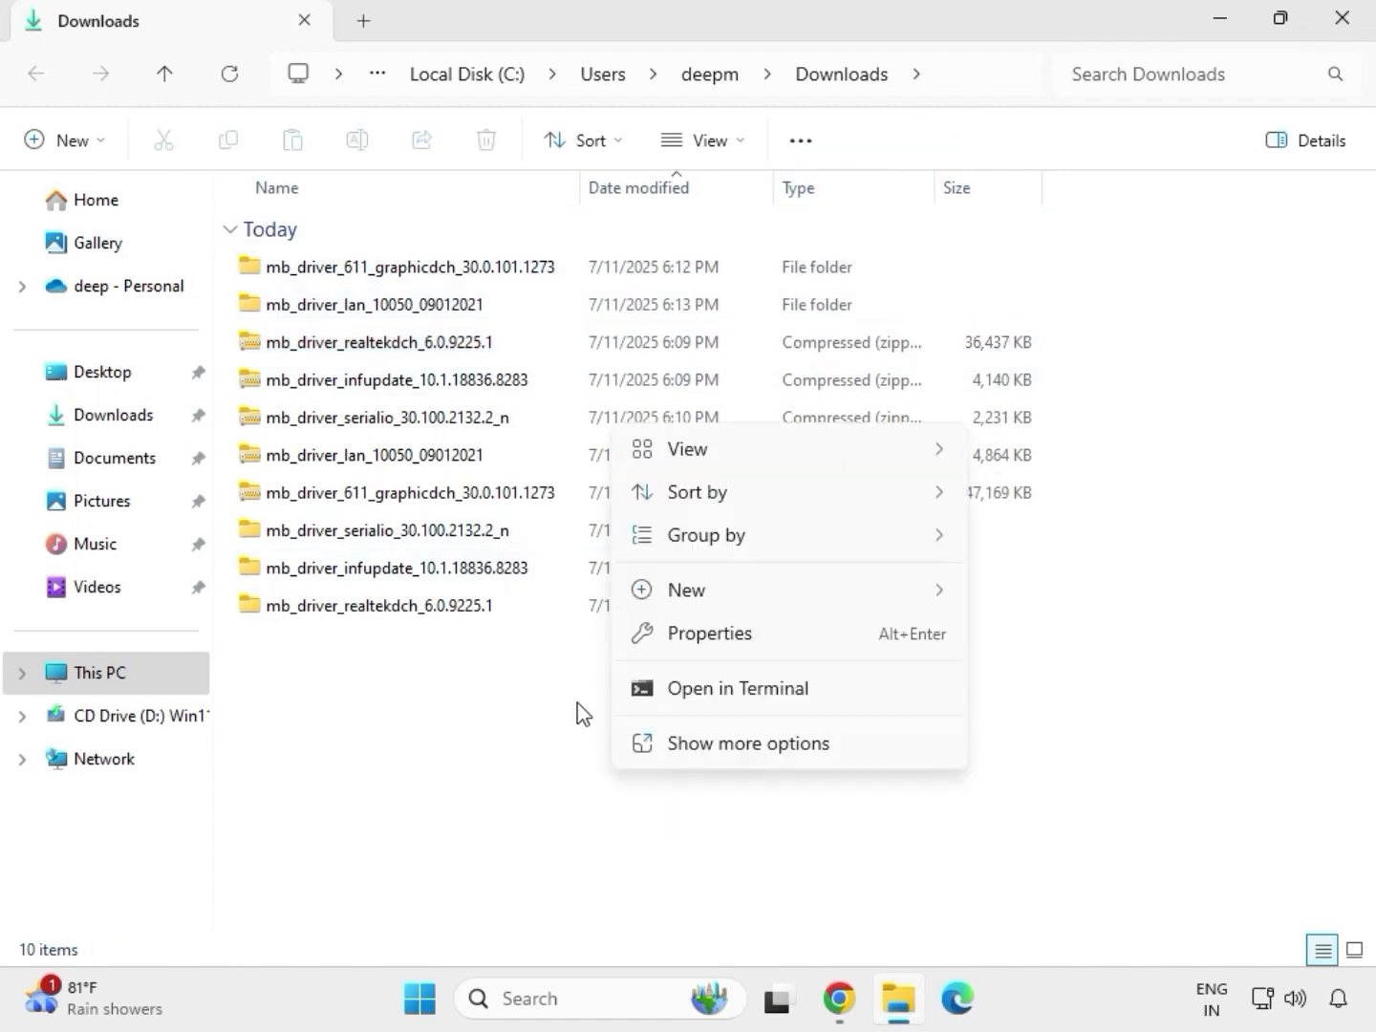
left_click(577, 702)
right_click(582, 697)
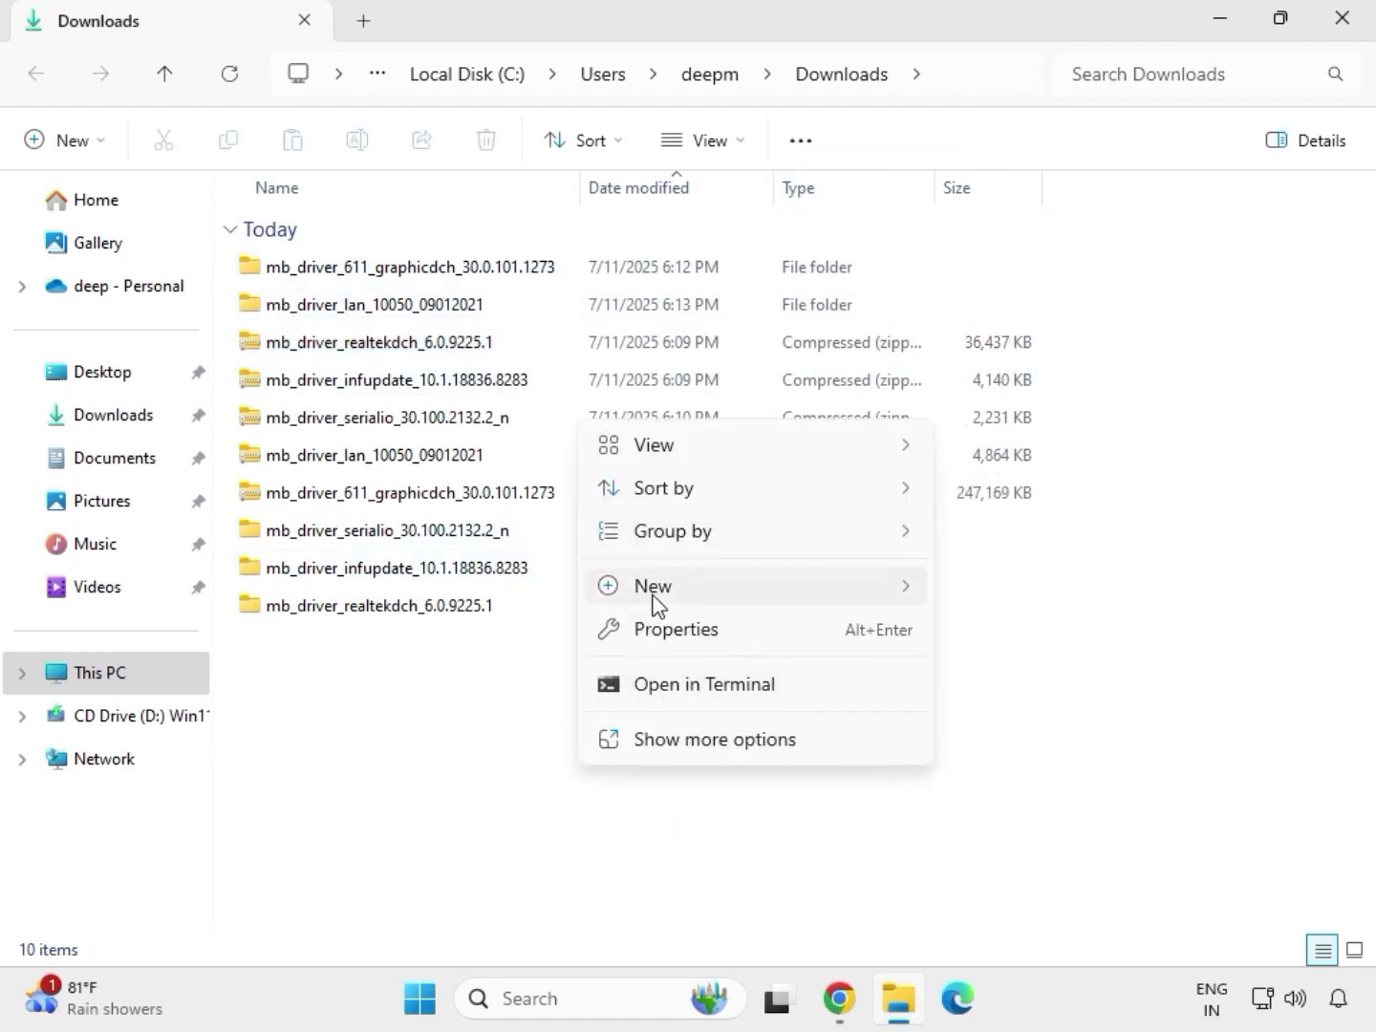
mouse_move(654, 598)
left_click(550, 684)
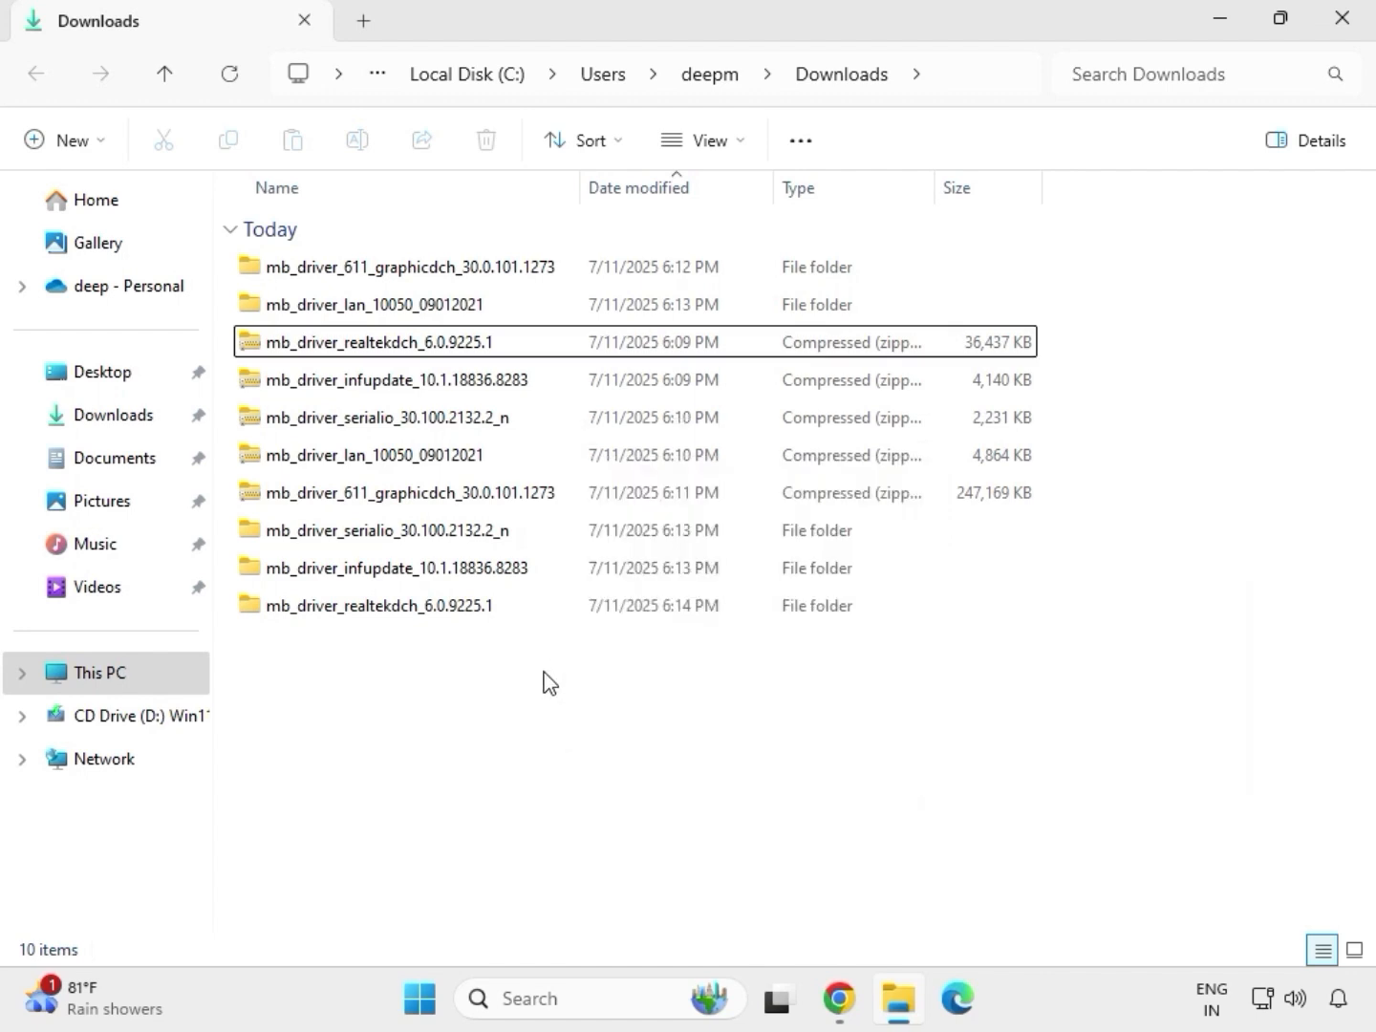
right_click(549, 683)
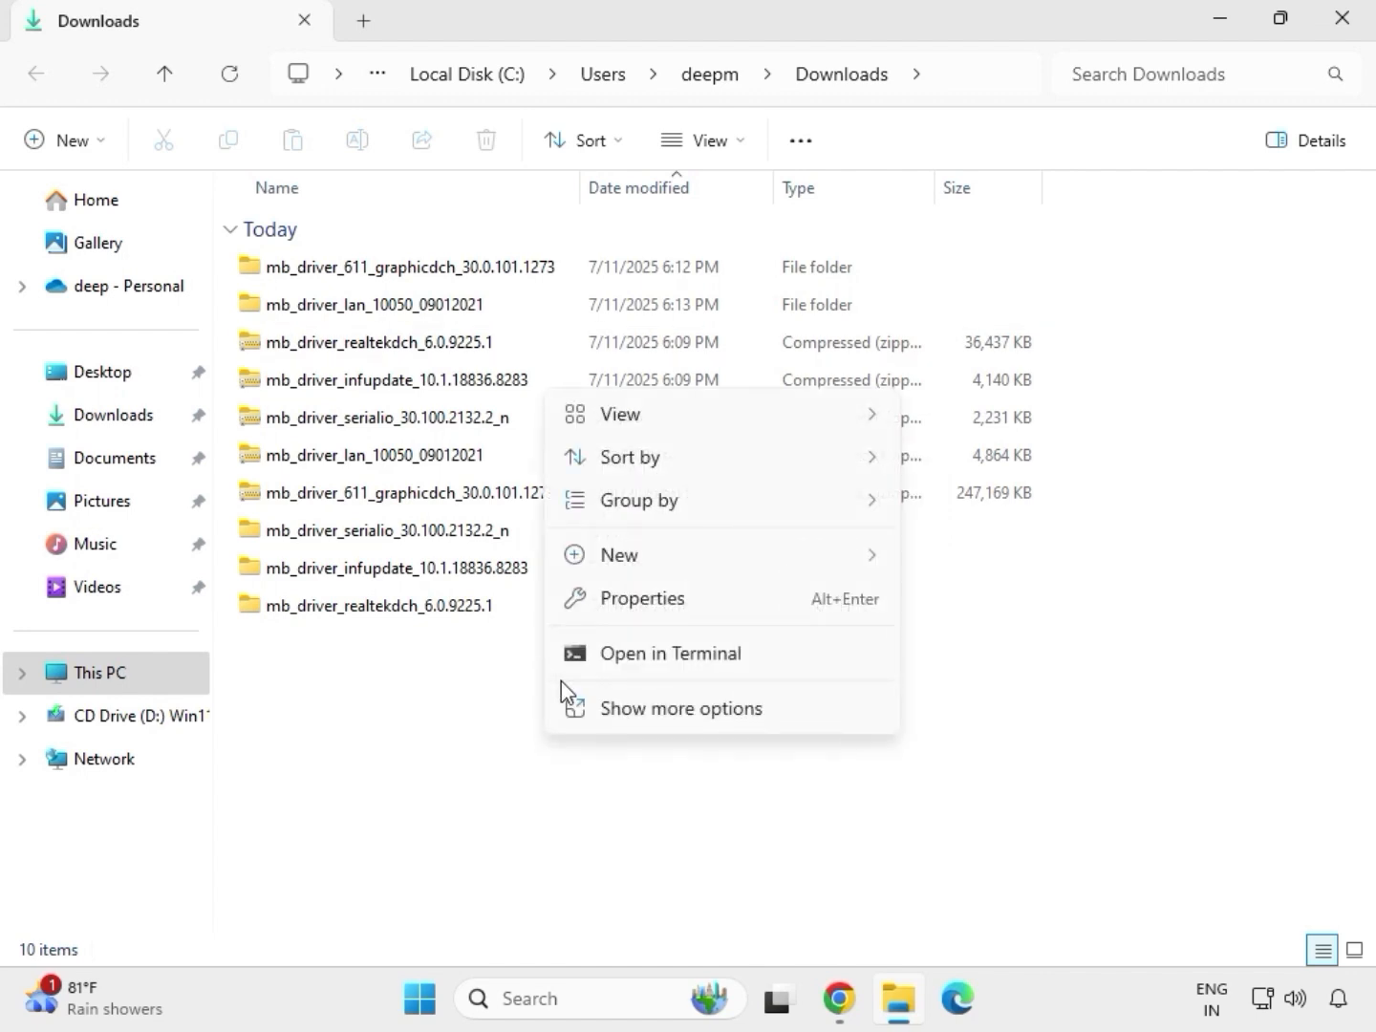
left_click(572, 707)
left_click(632, 426)
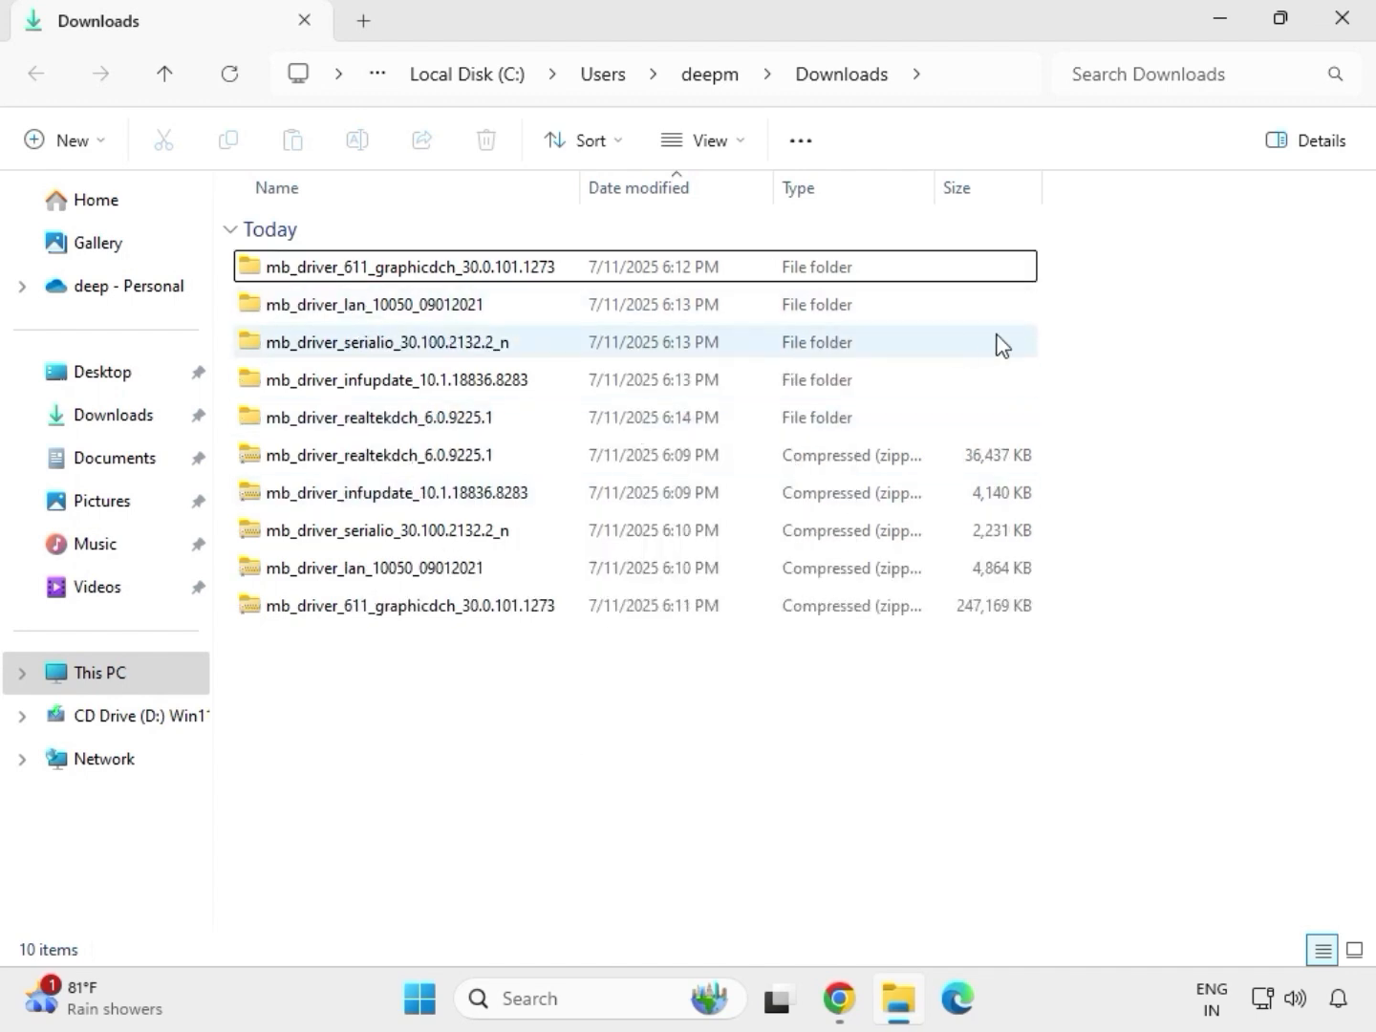
left_click_drag(1057, 431, 682, 278)
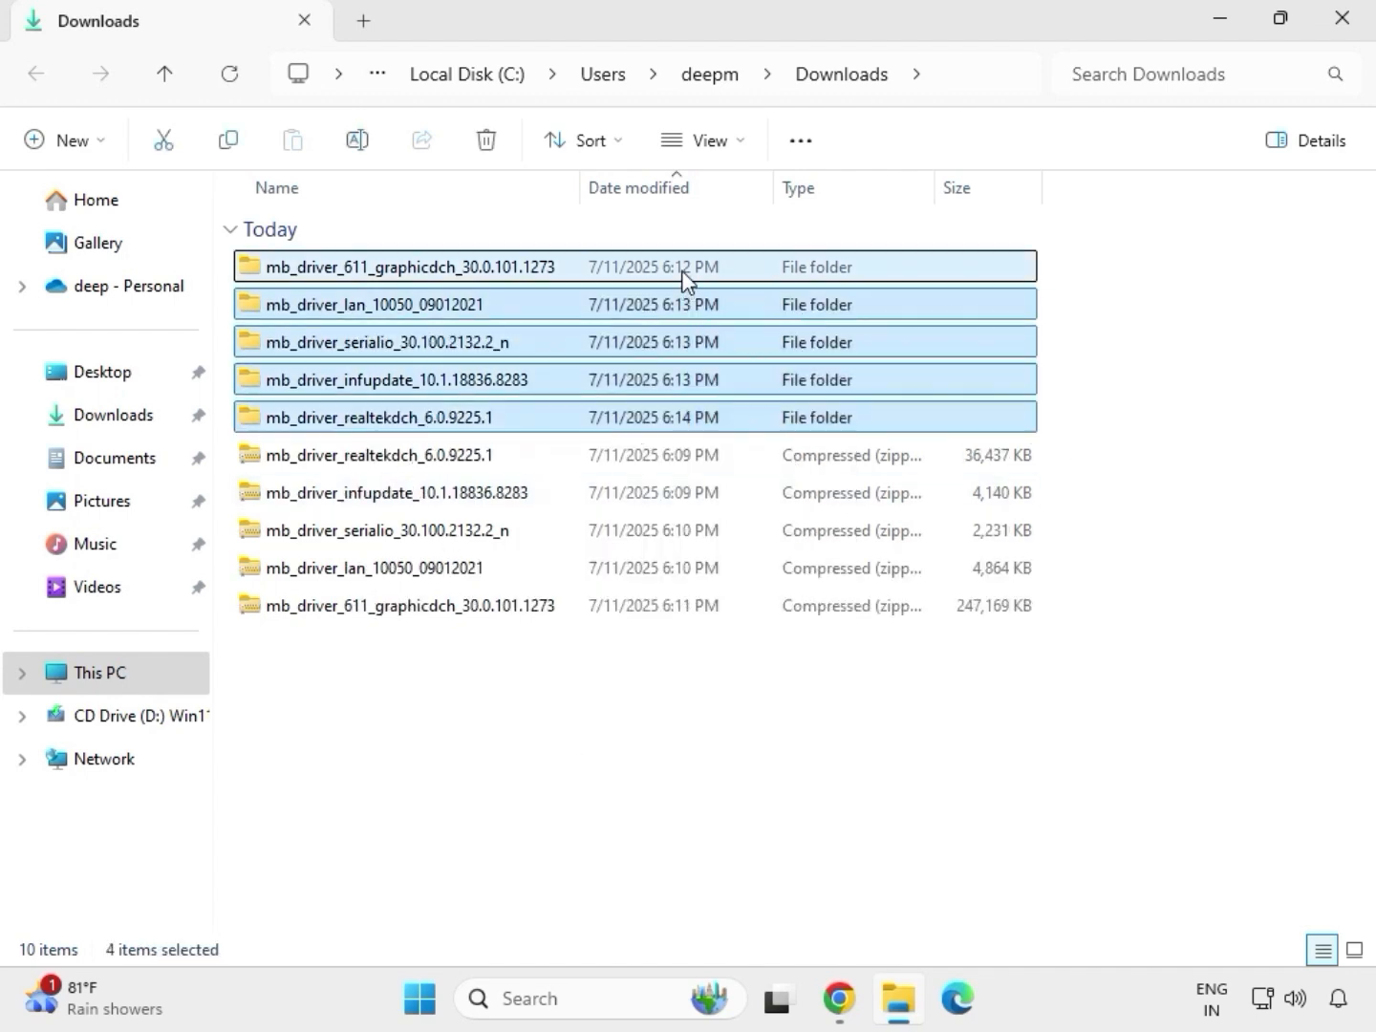
Step: Run the extracted mb_driver_611_graphicdch_30.0.101.1273 application as administrator, allow it to make changes, and close its folder window
left_click(403, 271)
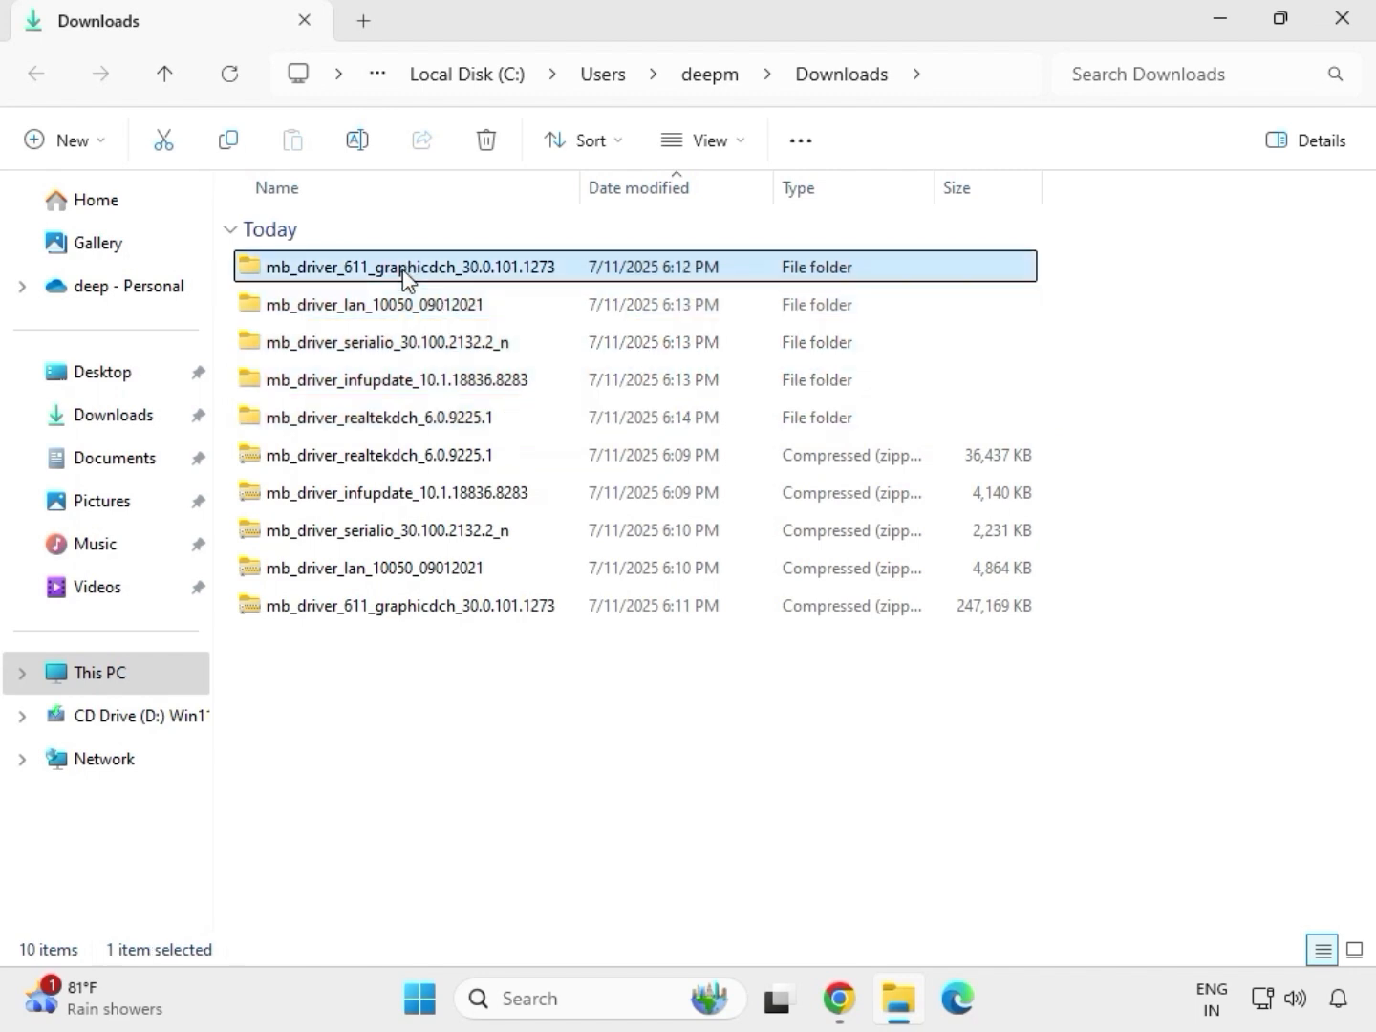
double_click(439, 266)
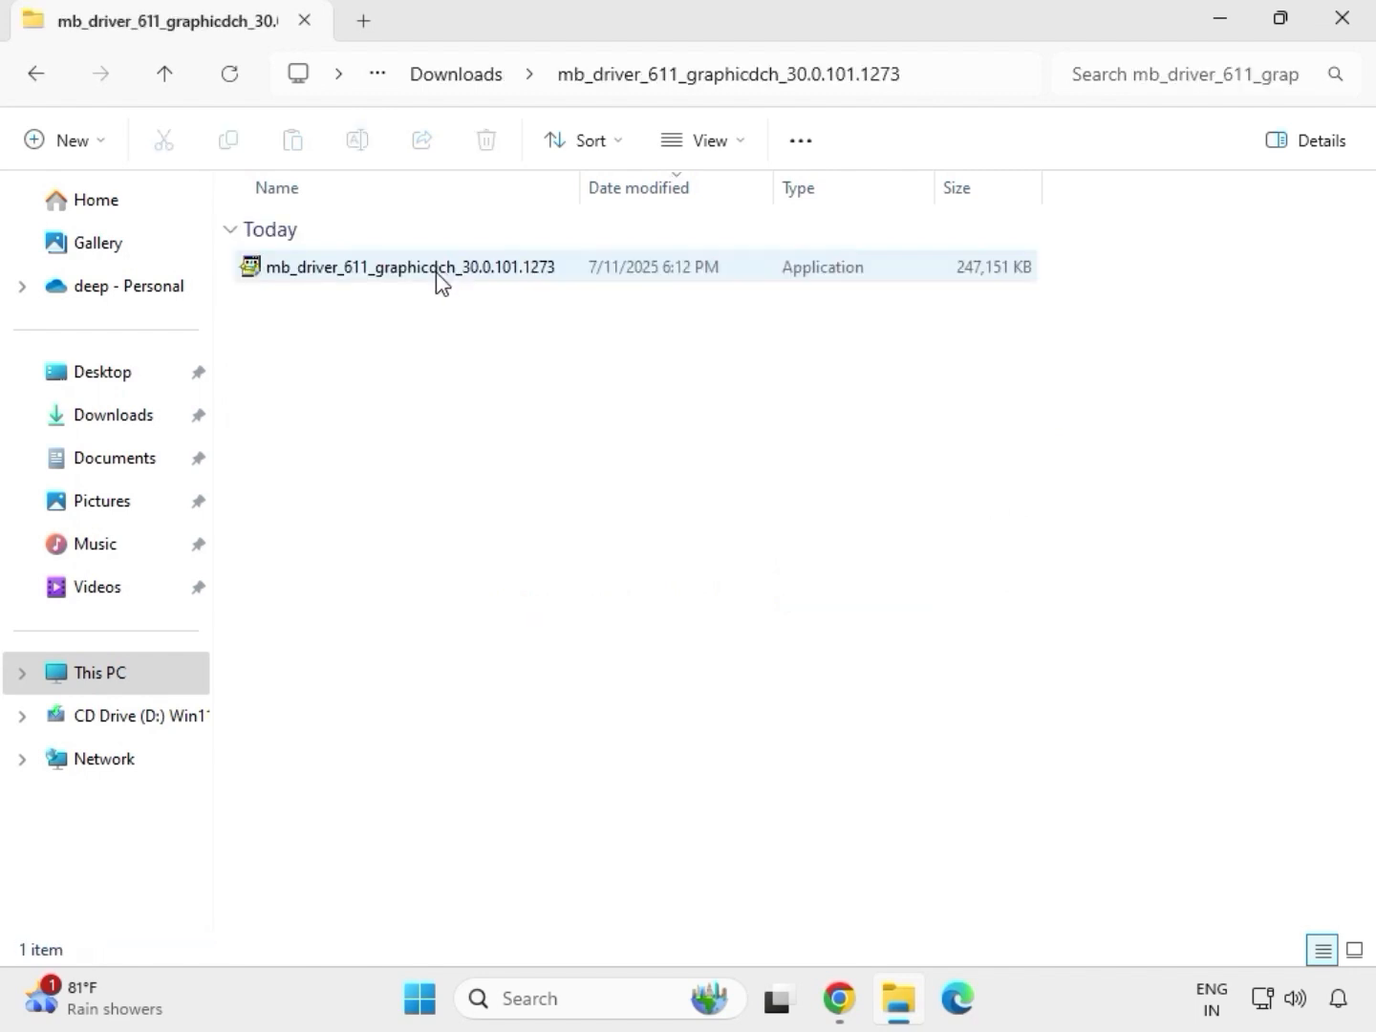
left_click(382, 271)
right_click(384, 271)
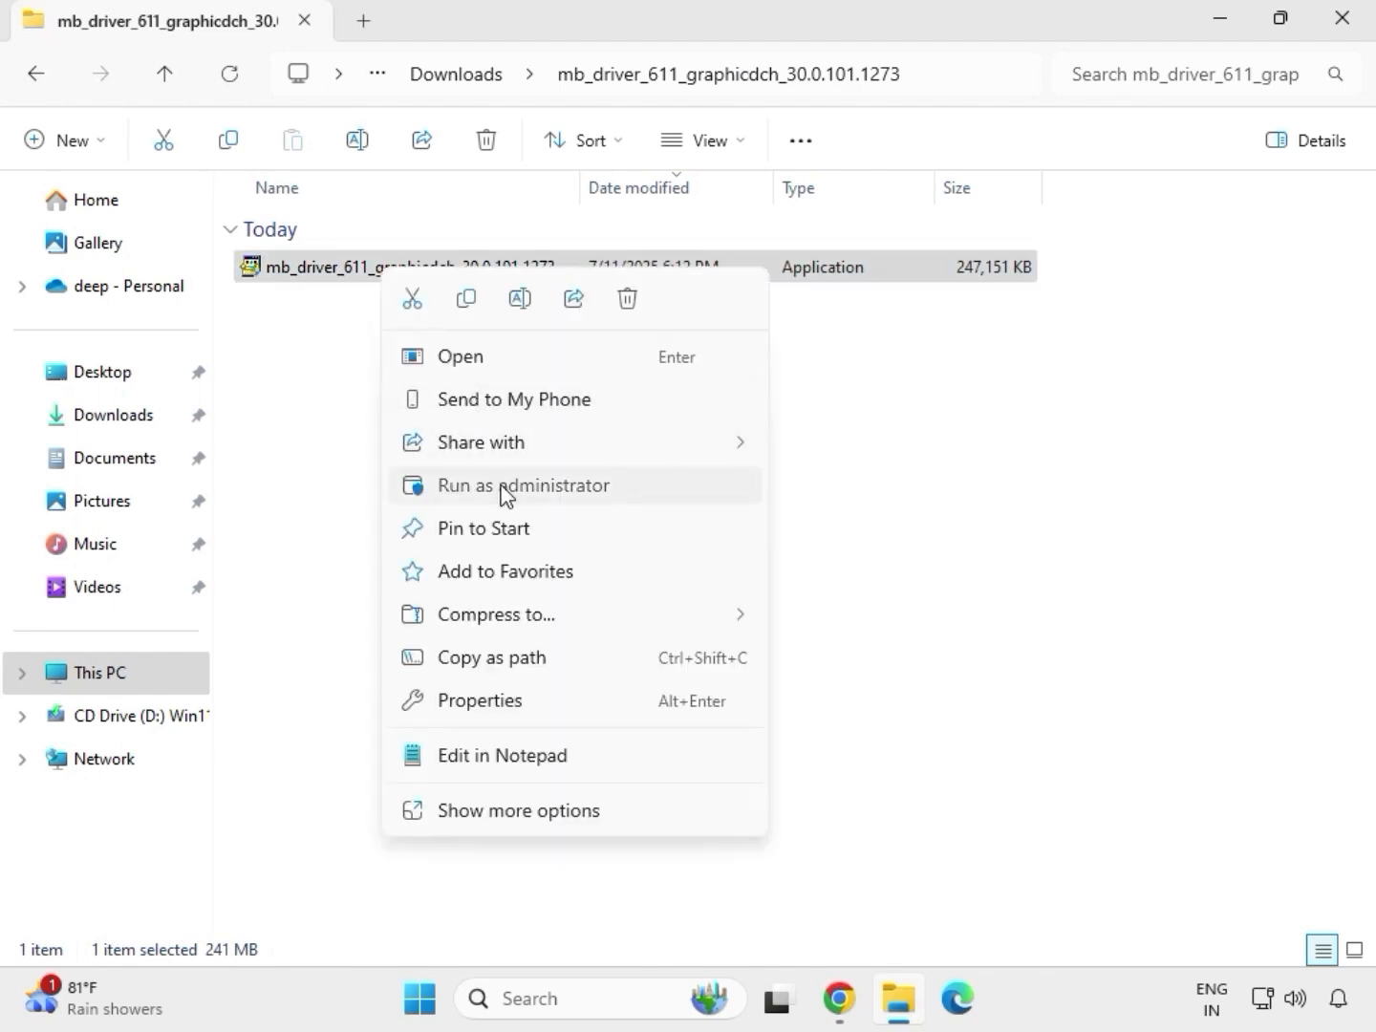
left_click(503, 487)
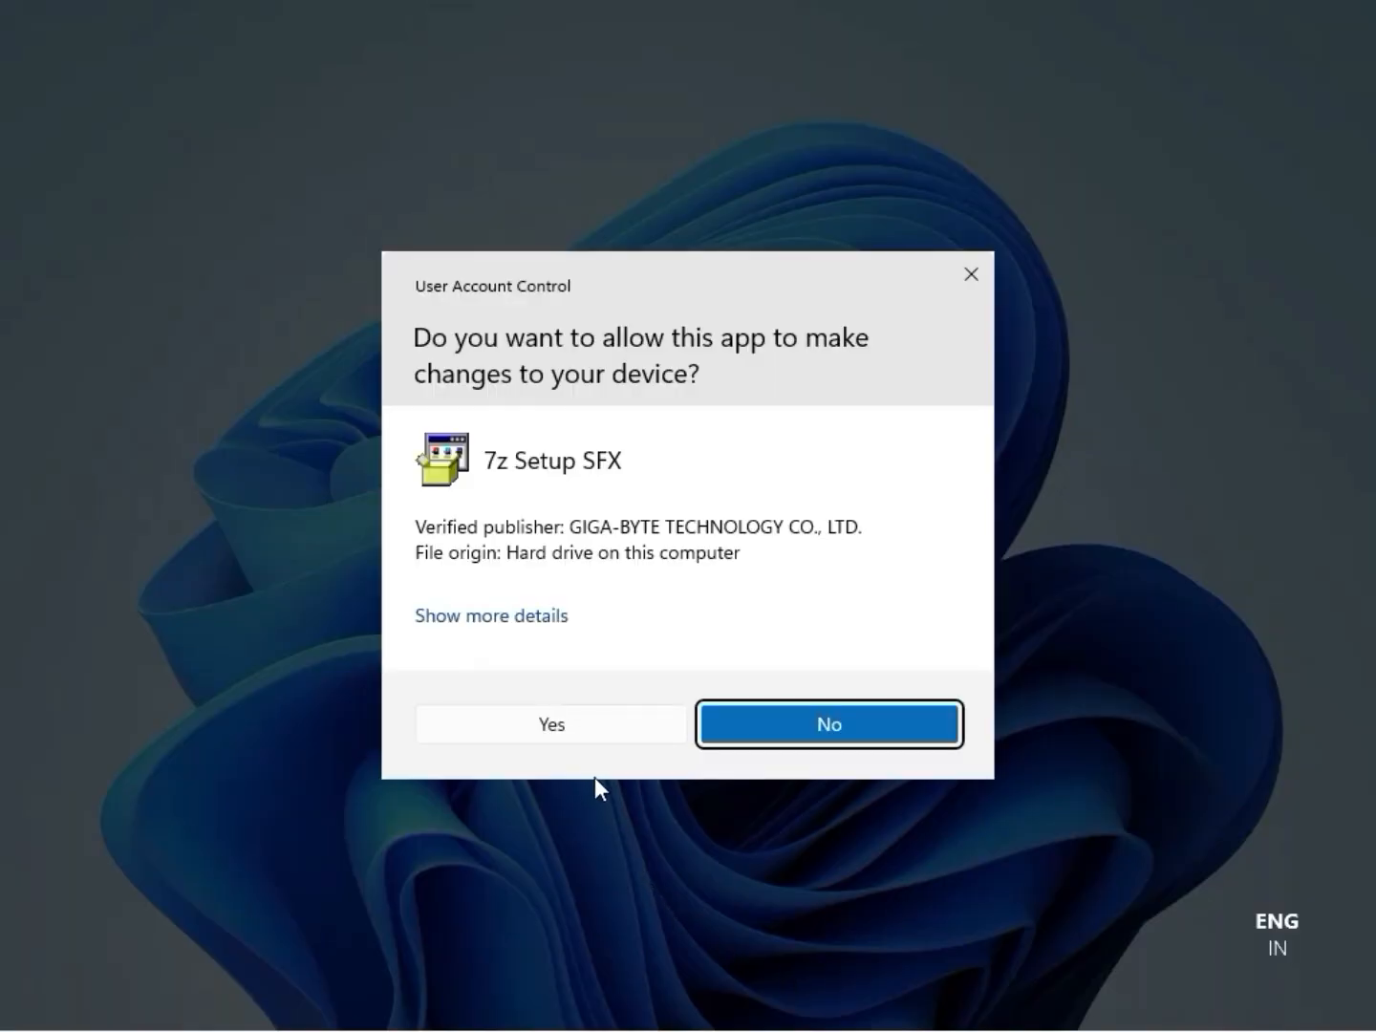
left_click(574, 725)
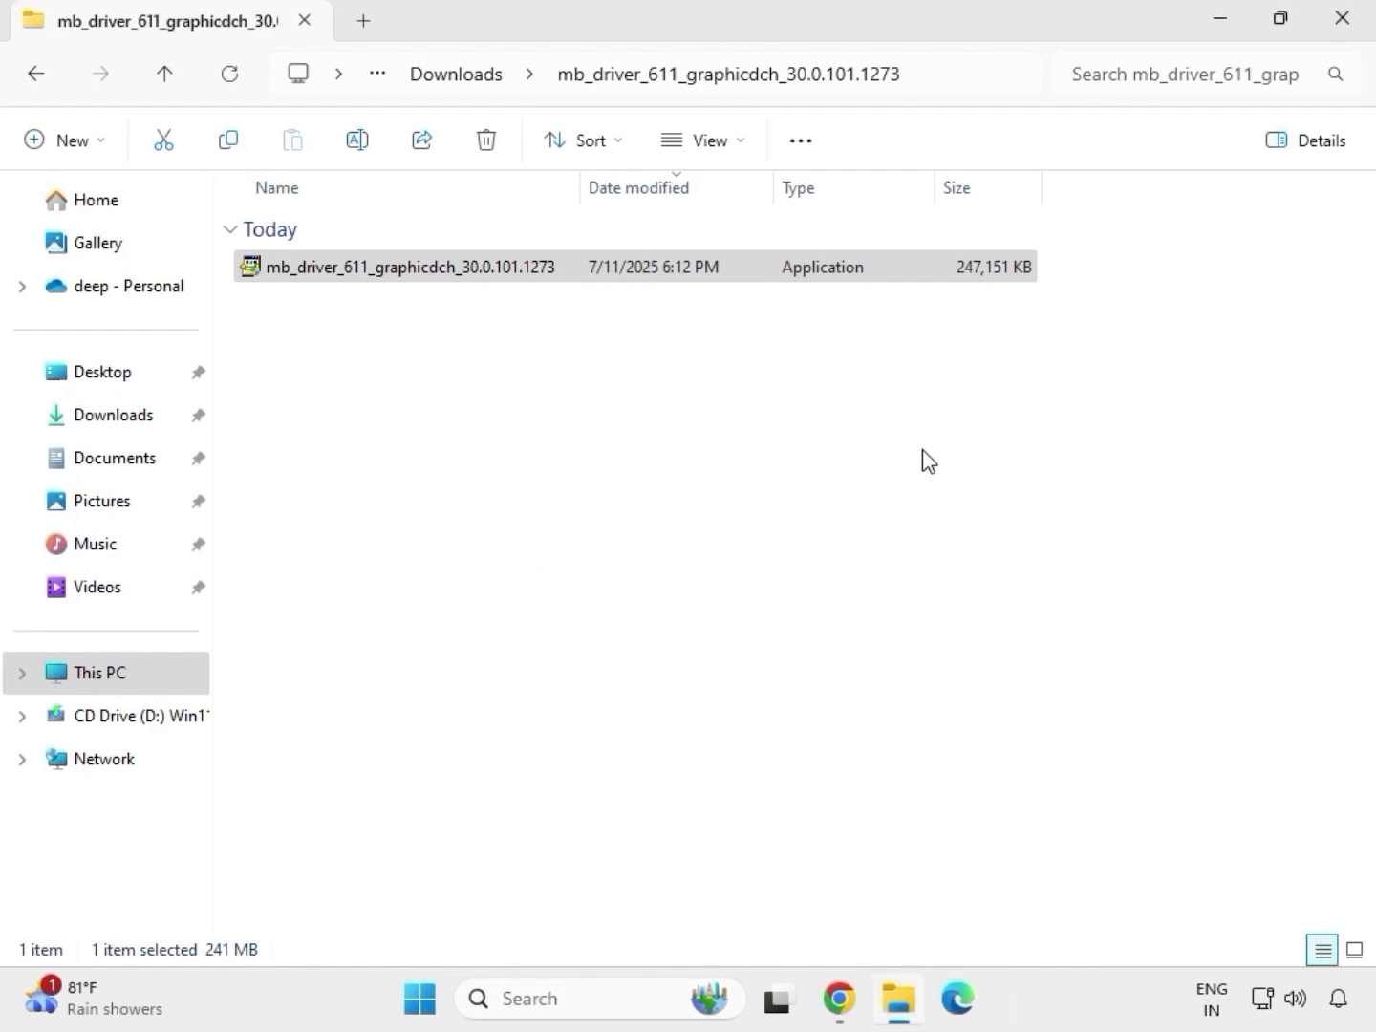
left_click(1355, 29)
Step: Reopen the Downloads folder and go to the Install_Win10_10050_09012021 folder inside the extracted mb_driver_lan_10050_09012021 folder
left_click(902, 1013)
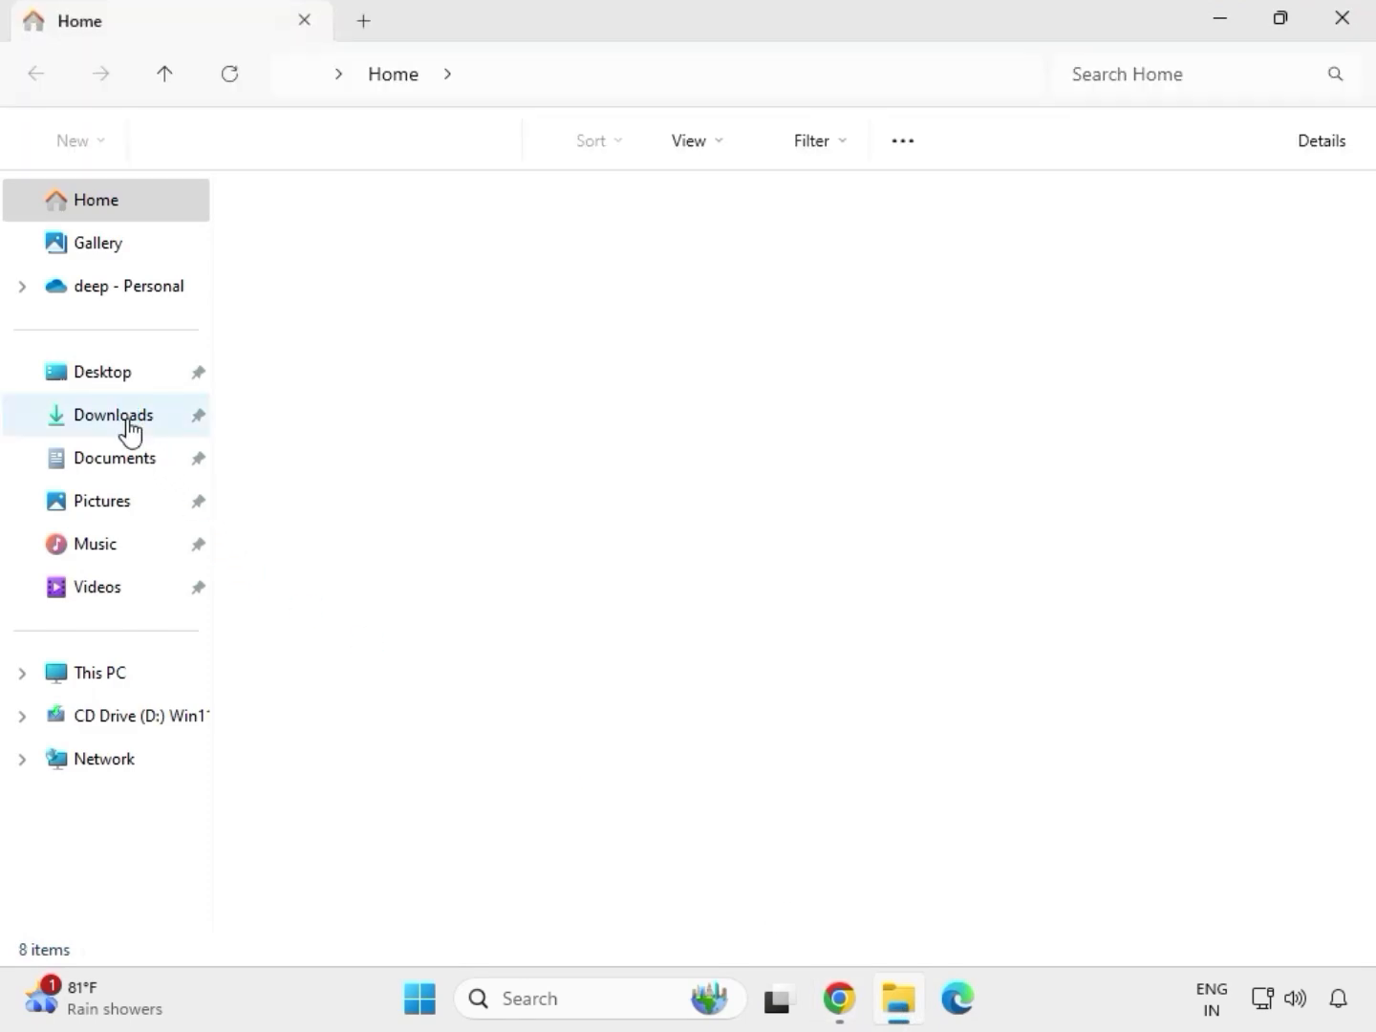
left_click(129, 417)
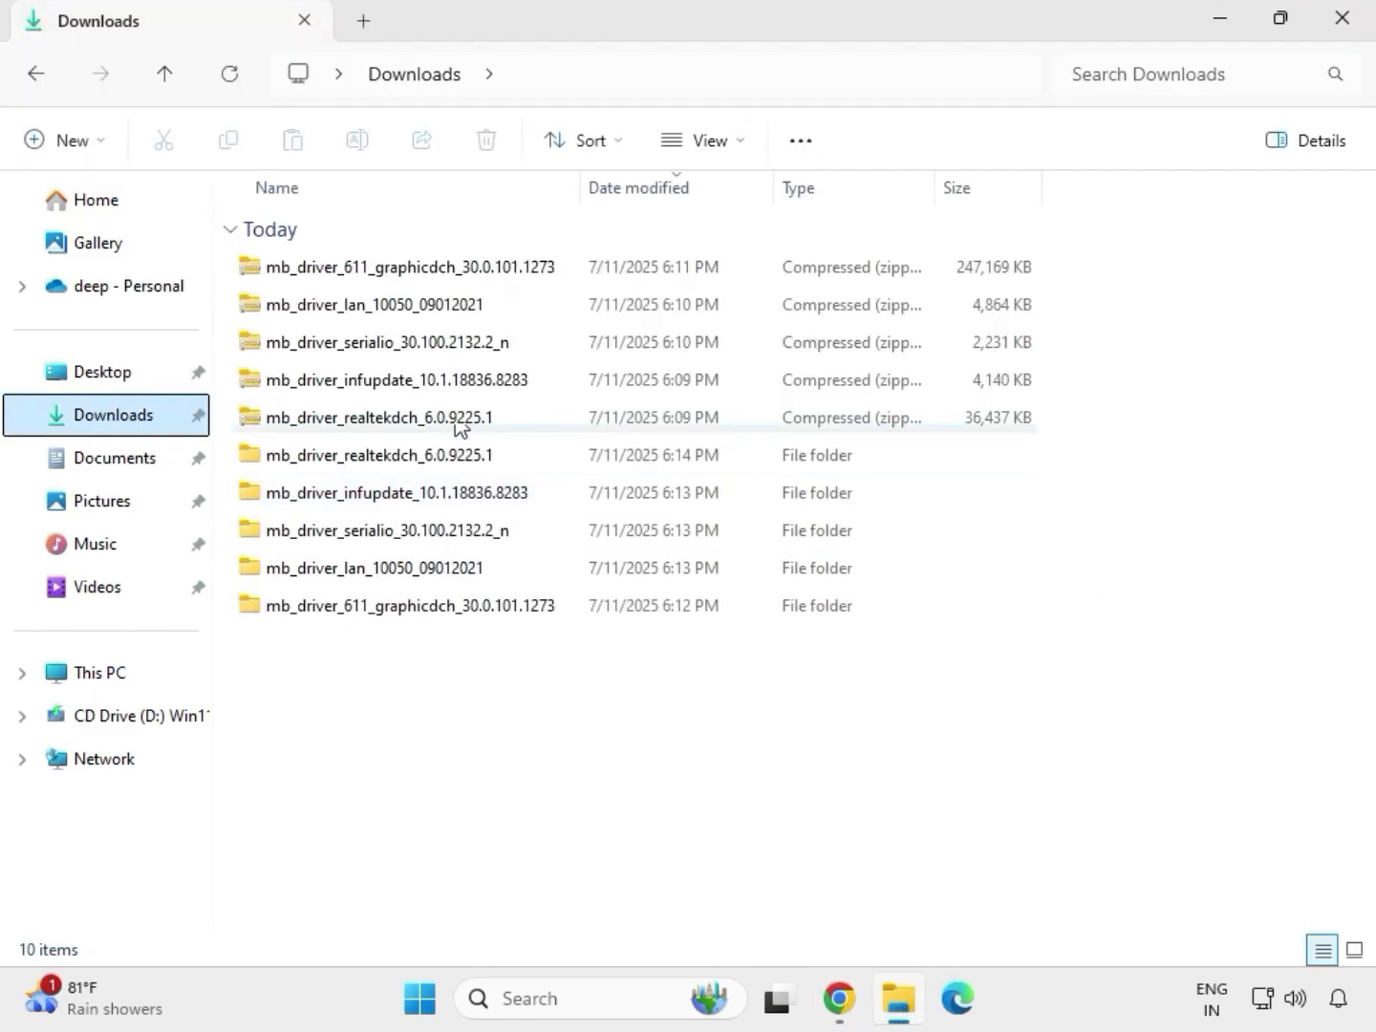
left_click(390, 456)
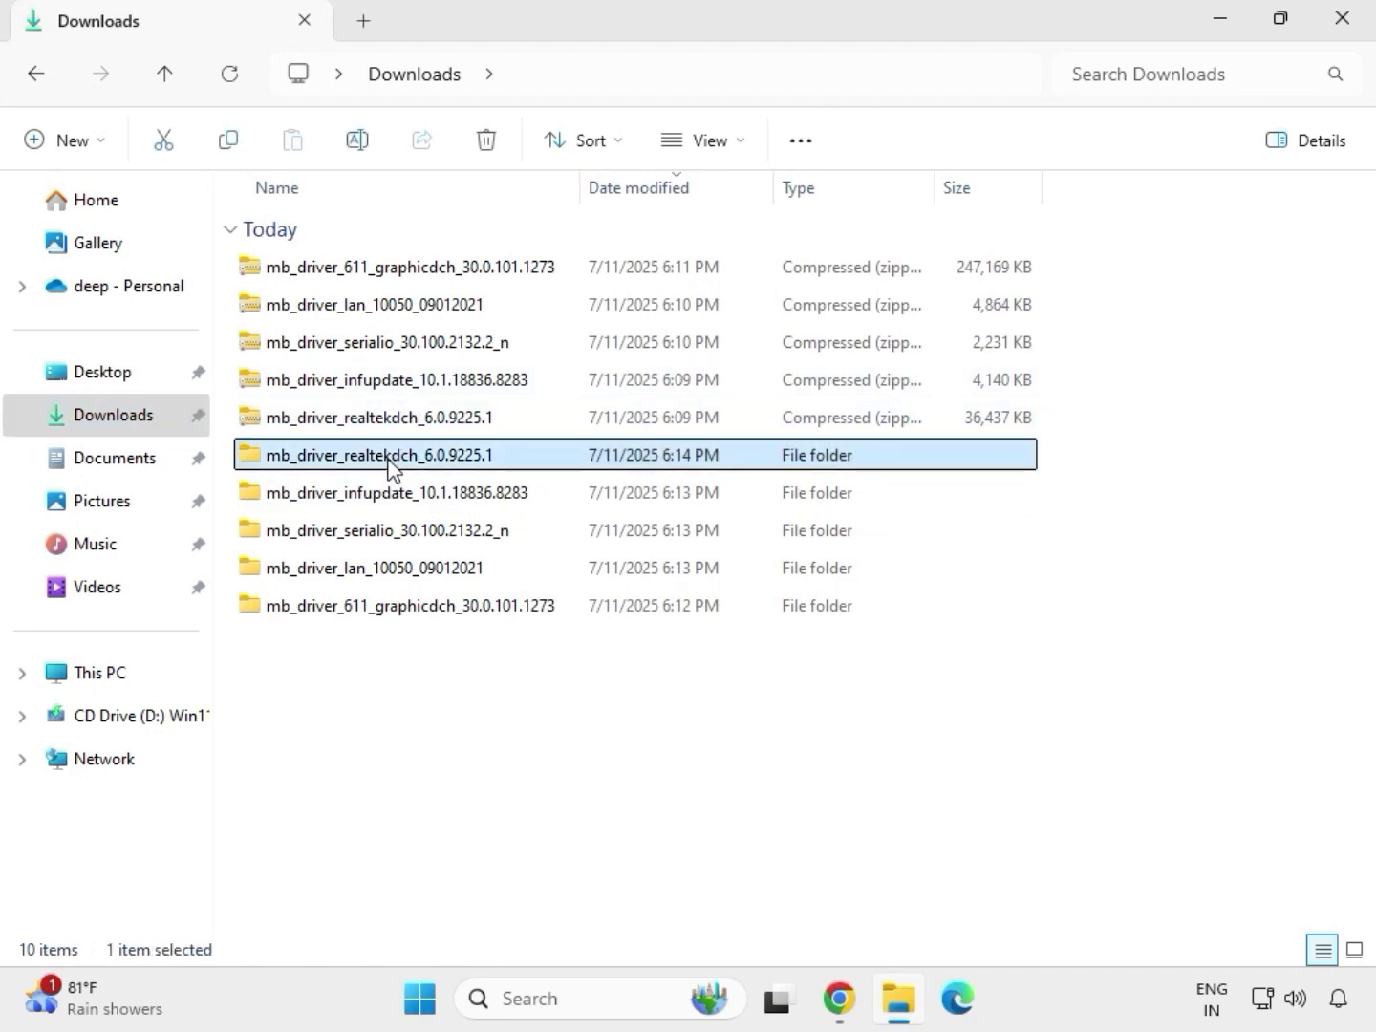
left_click(446, 612)
left_click(430, 574)
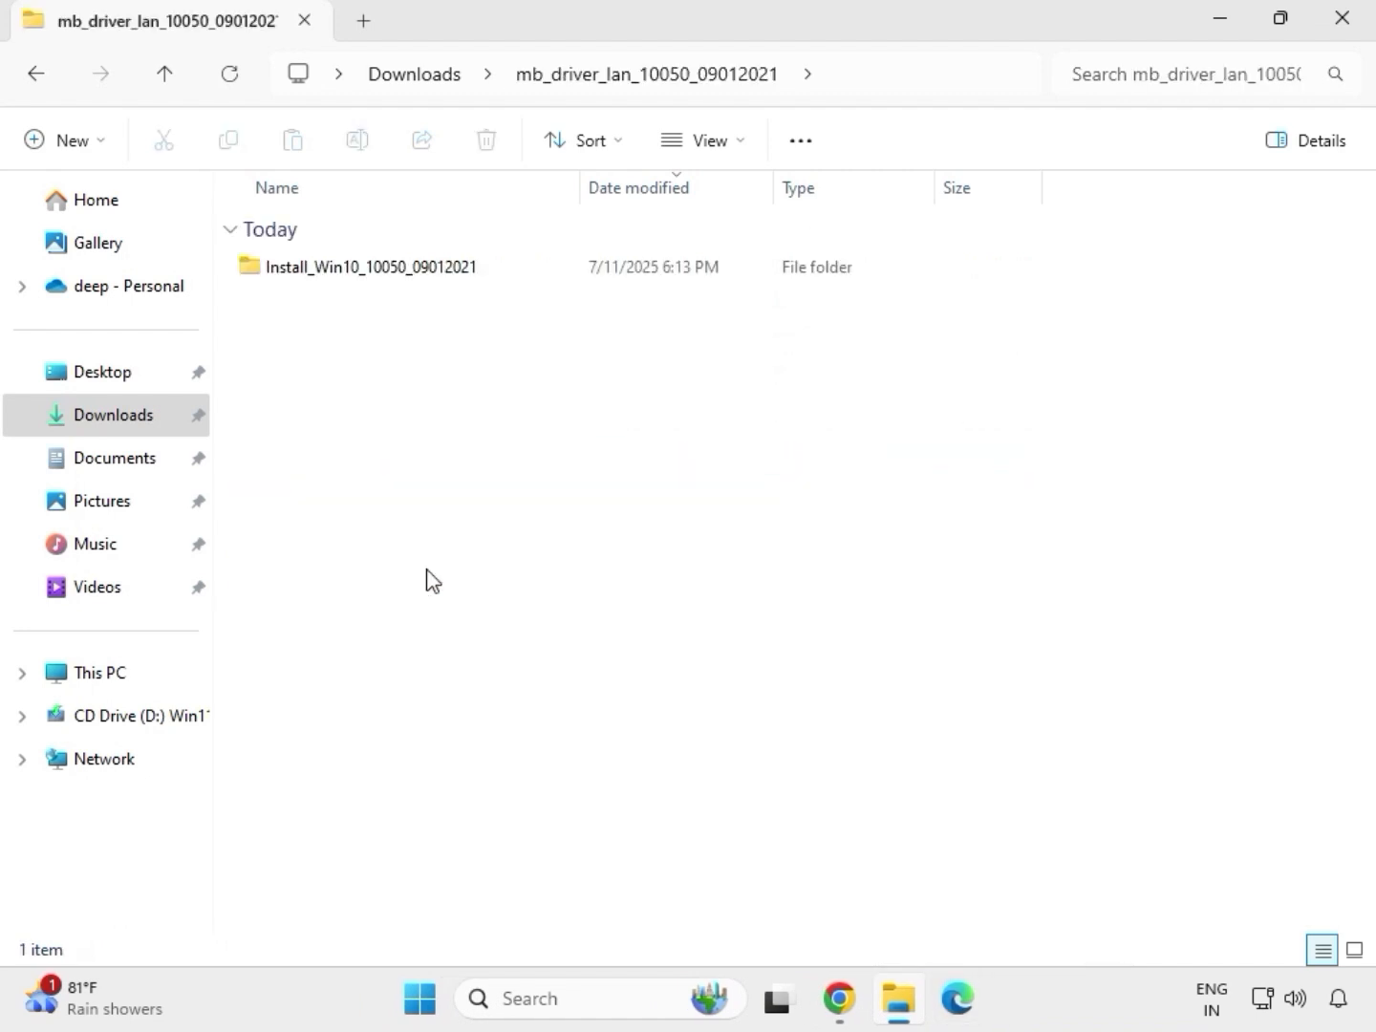
double_click(342, 275)
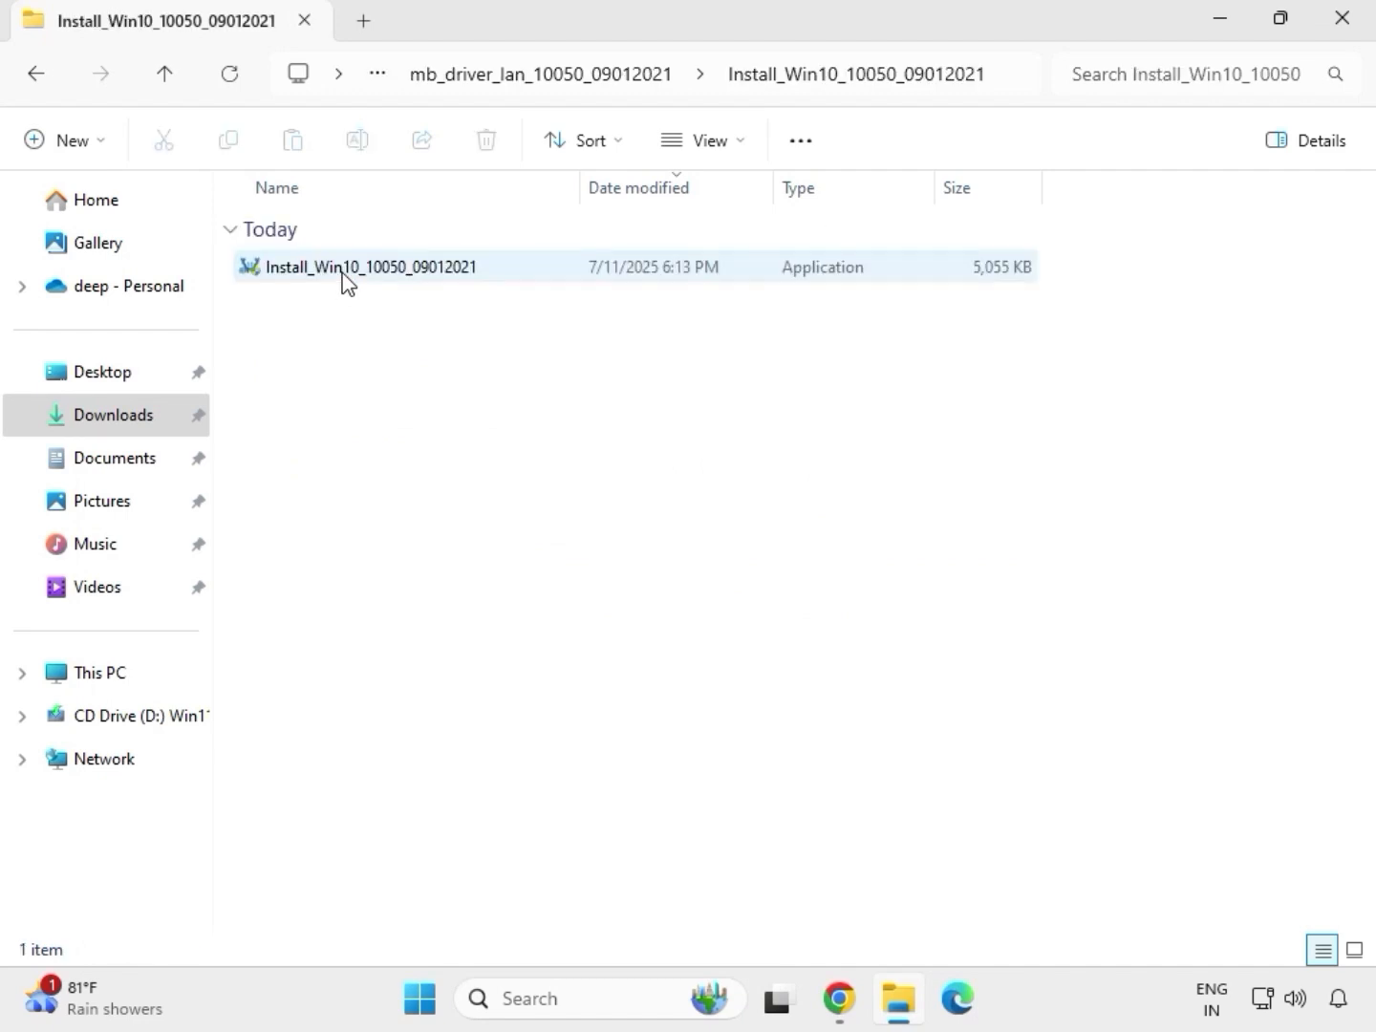
Step: Run the Install_Win10_10050_09012021 application, allow it to make changes, and repair the Realtek Ethernet Controller Driver through to the end of the wizard
double_click(342, 274)
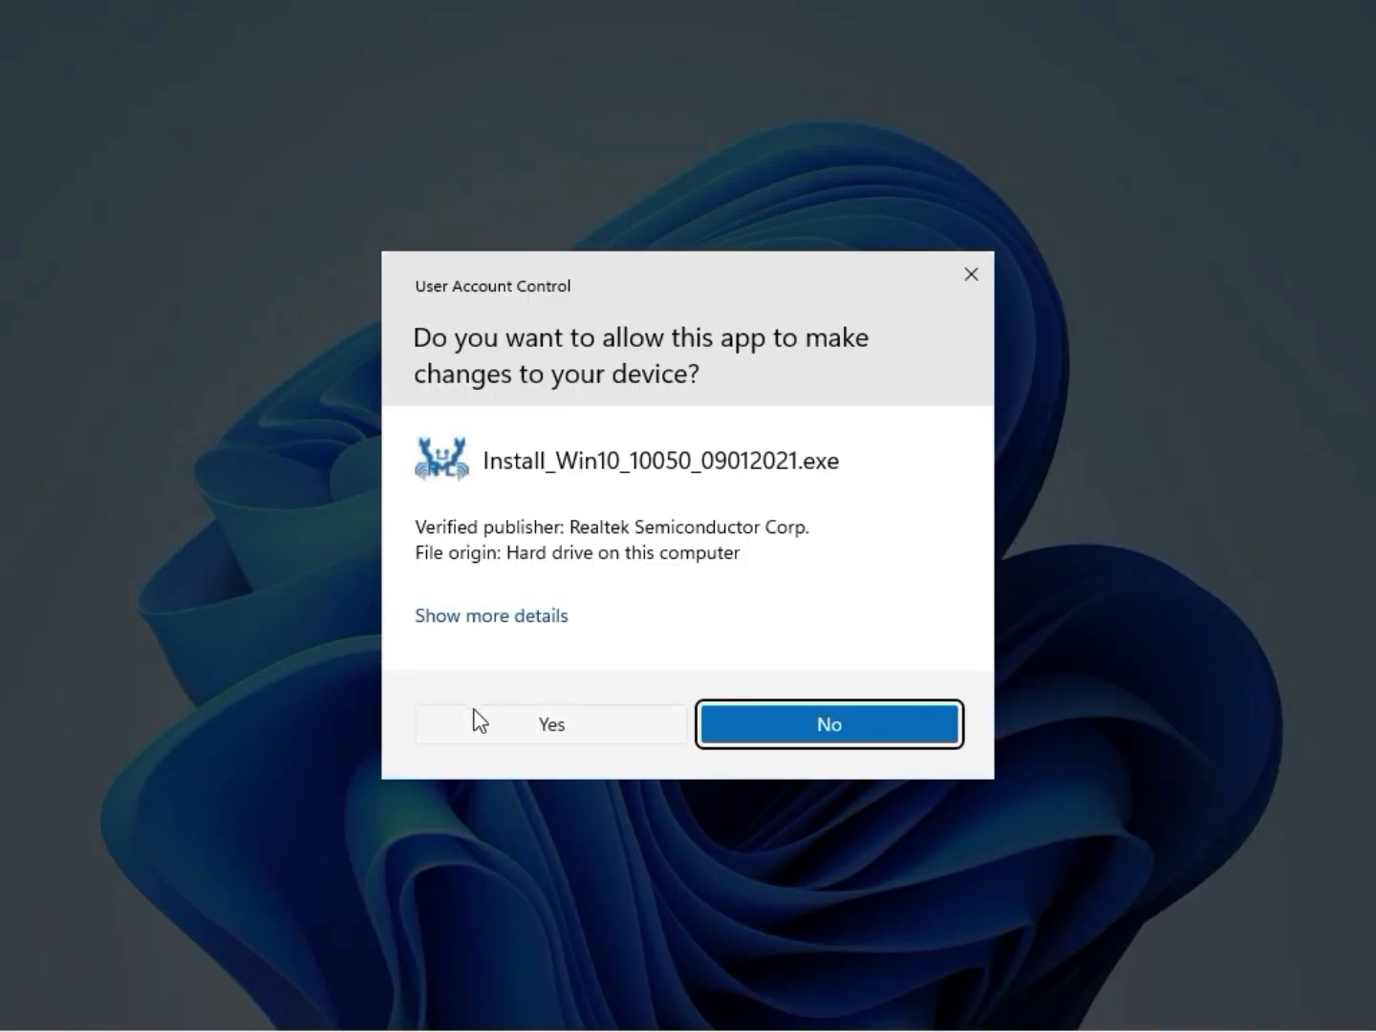
left_click(533, 725)
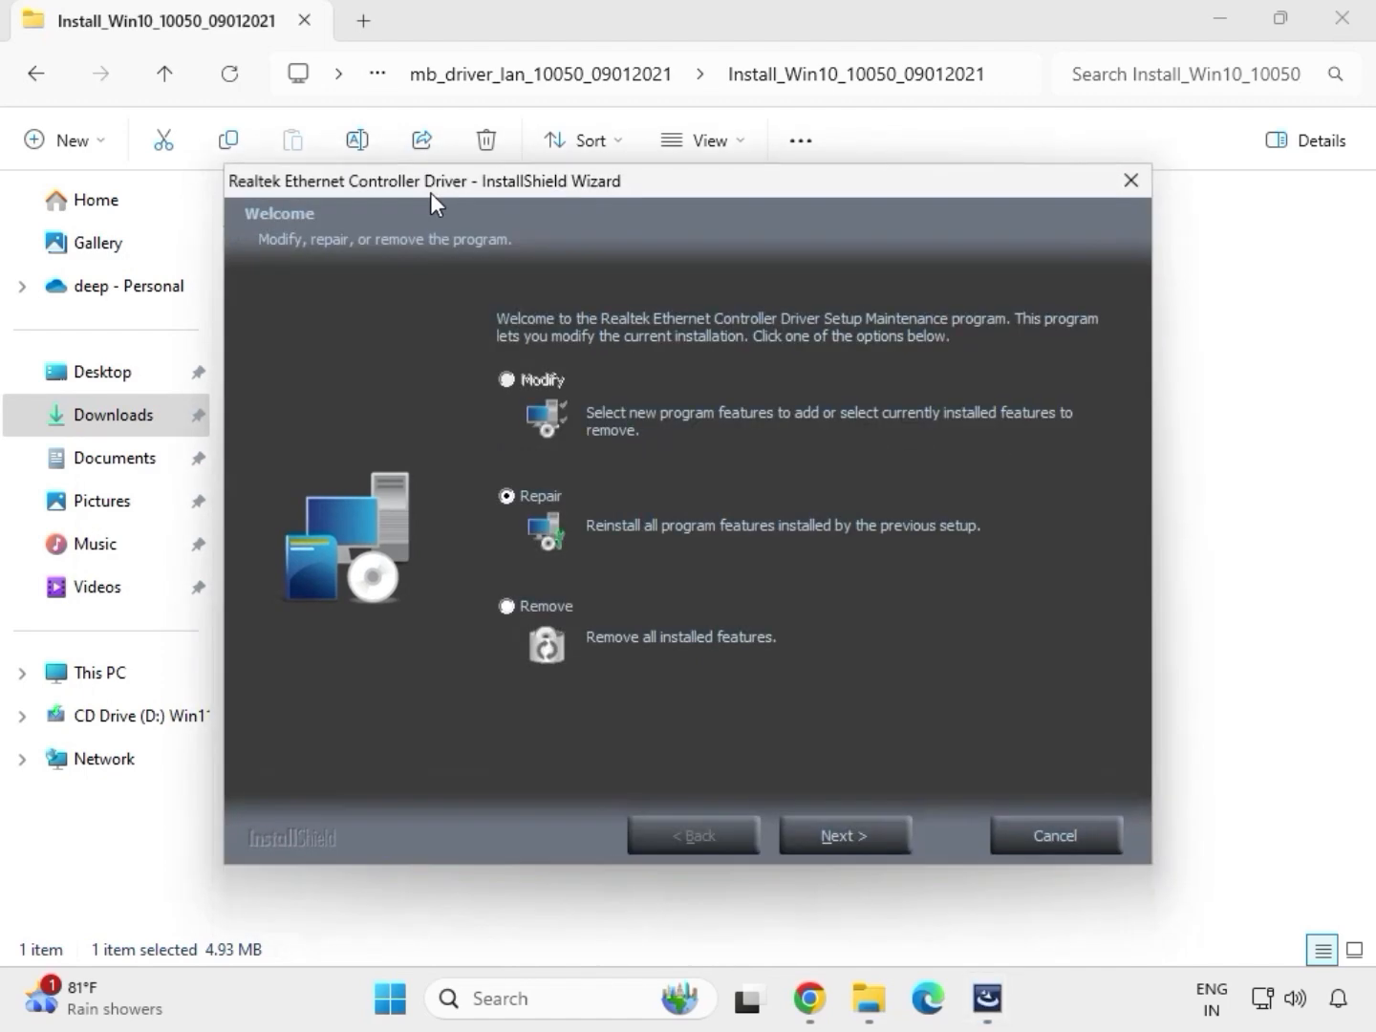
left_click(878, 837)
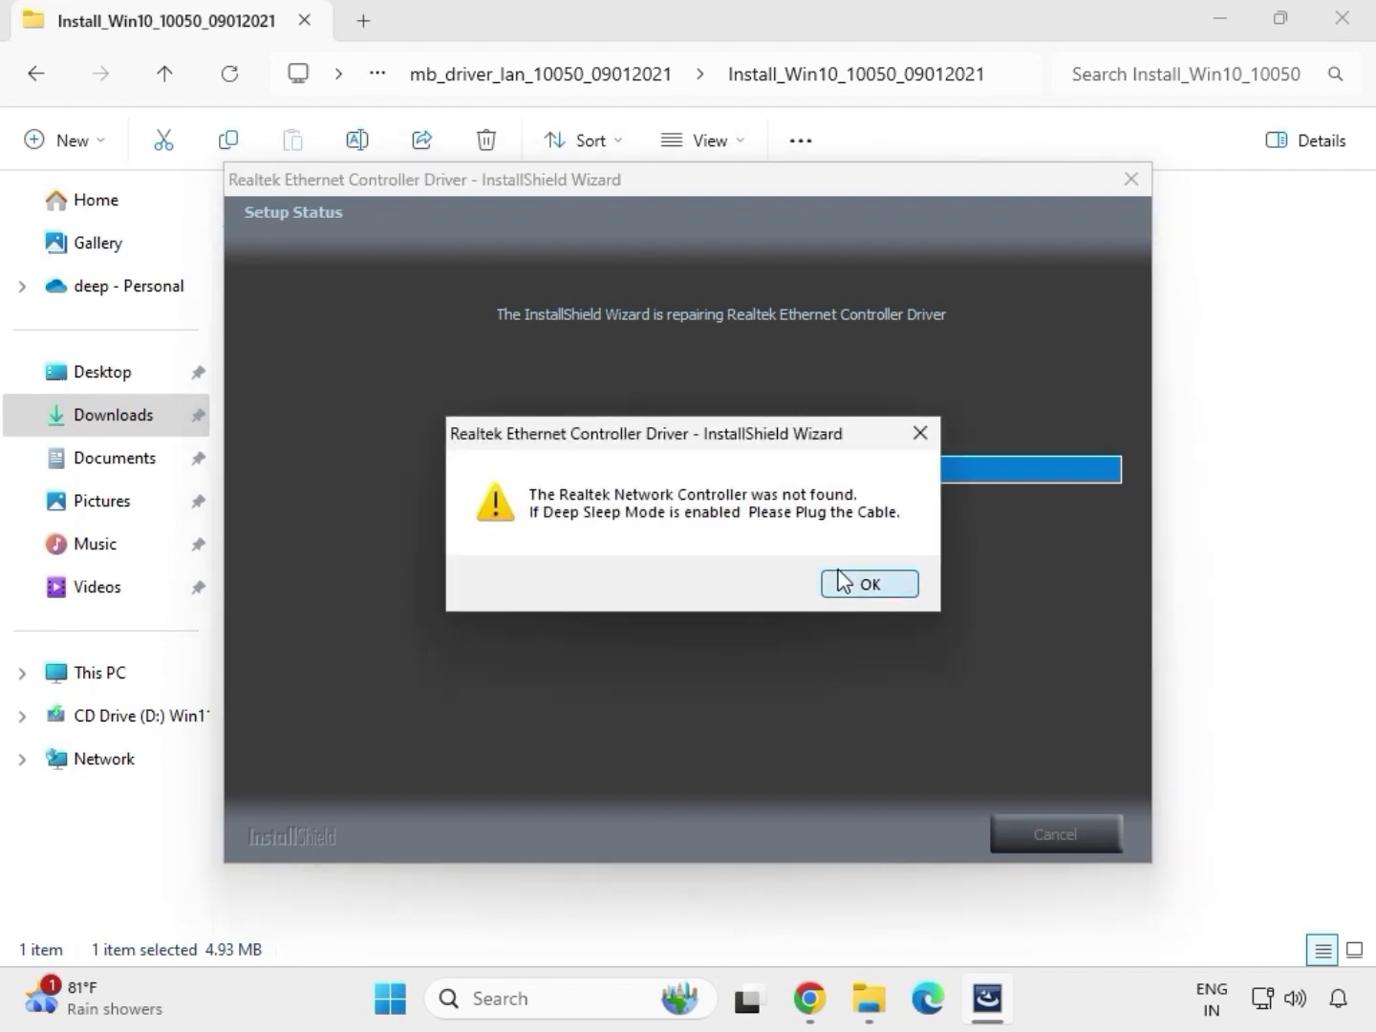
left_click(841, 578)
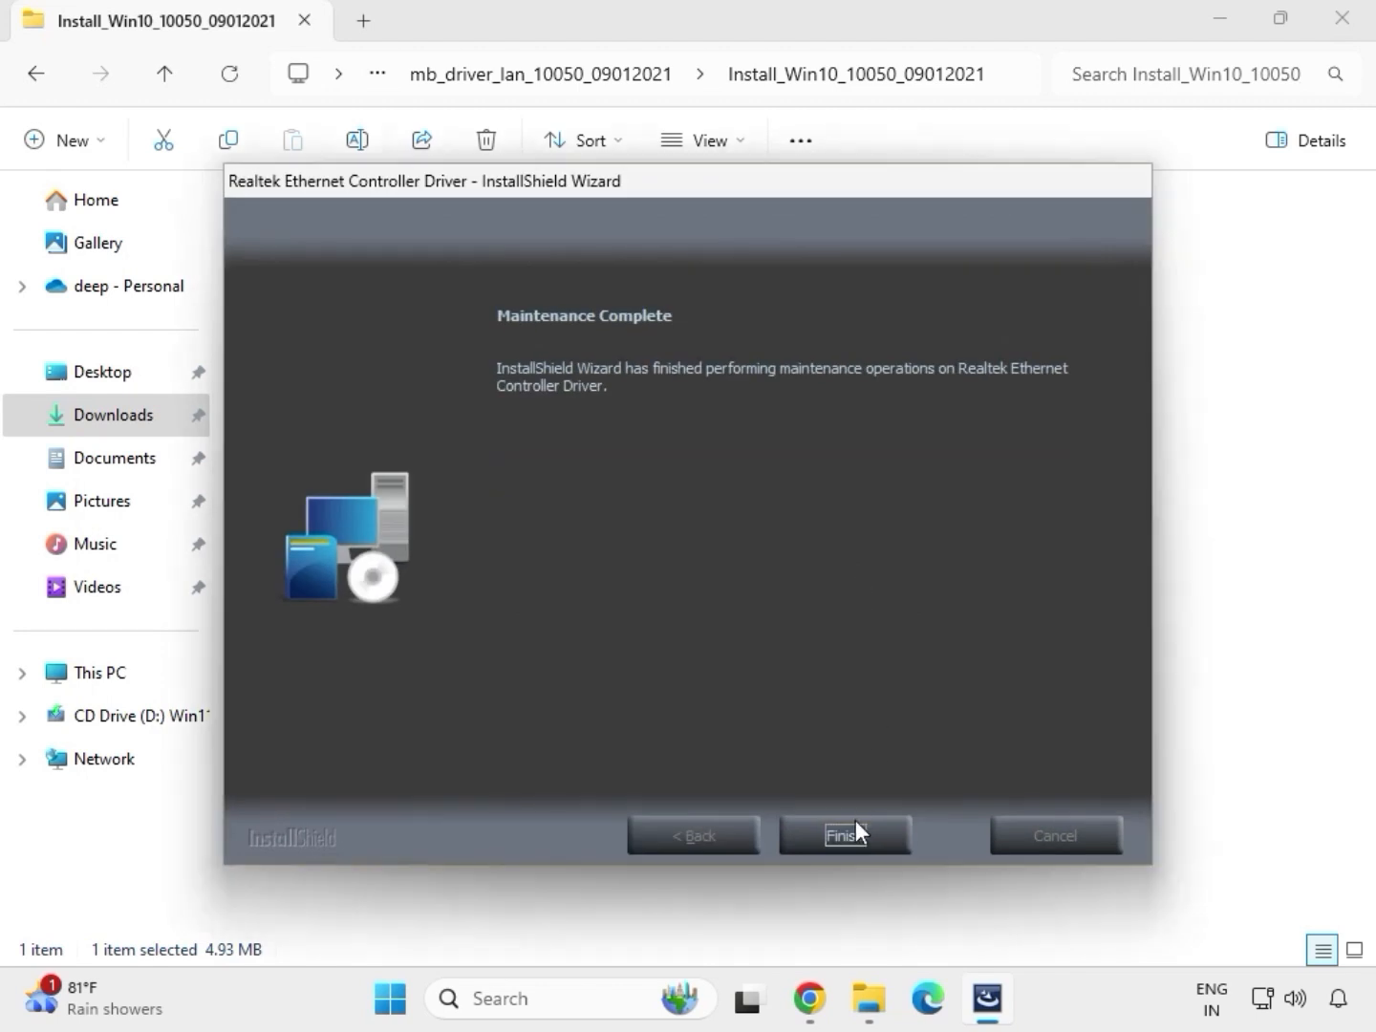
left_click(846, 835)
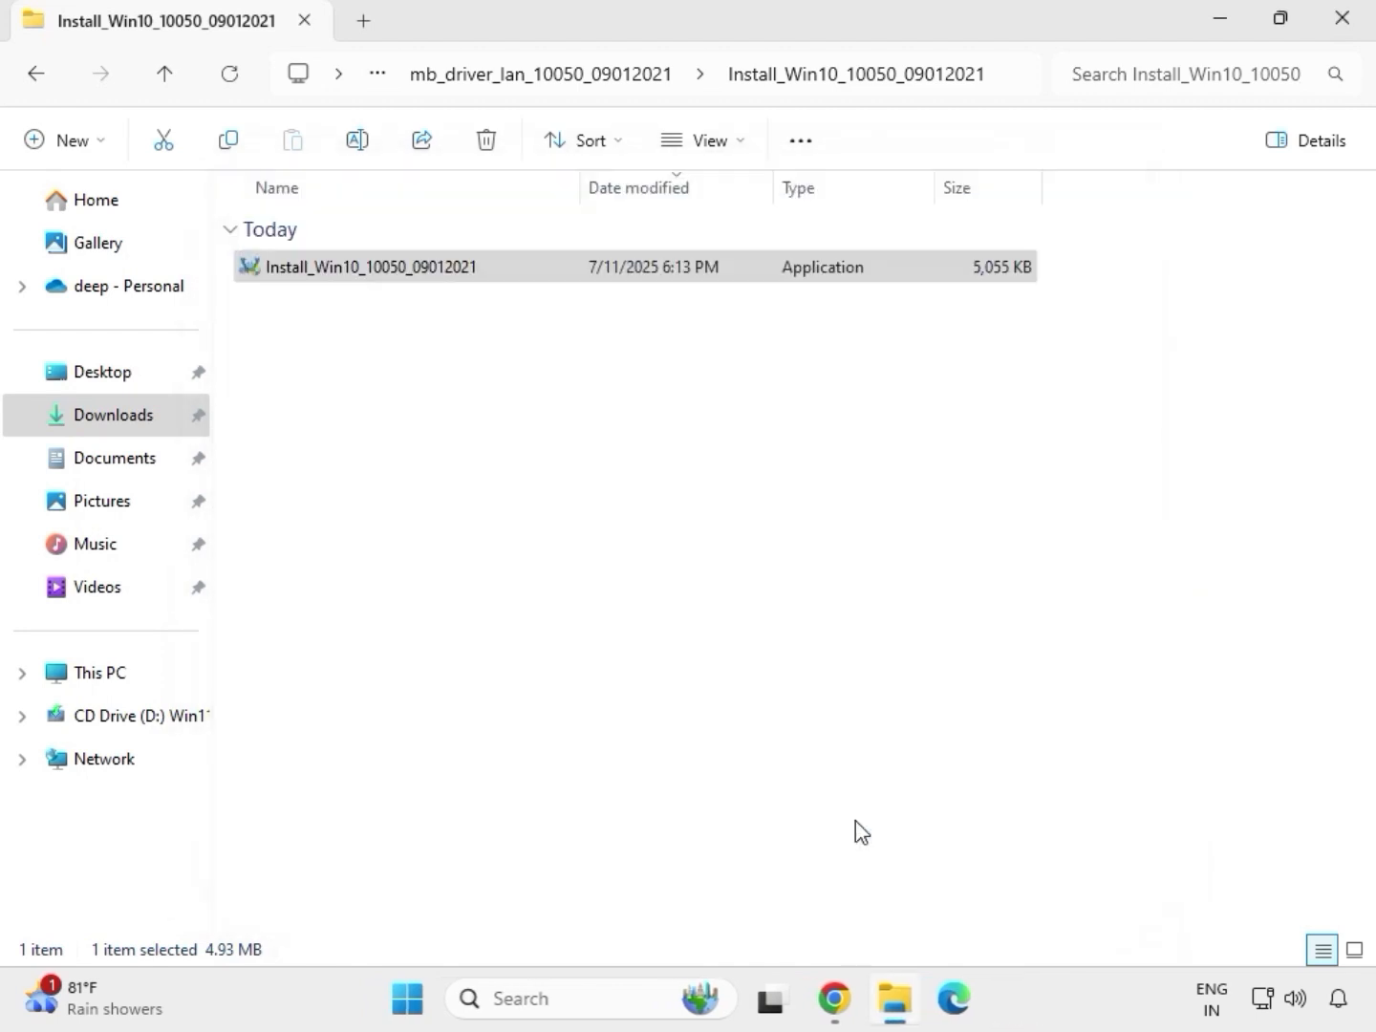
Step: Return to Downloads and go to the SerialIO_30.100.2132.2_PV_CNL_21H2 folder inside the extracted mb_driver_serialio_30.100.2132.2_n folder
left_click(42, 81)
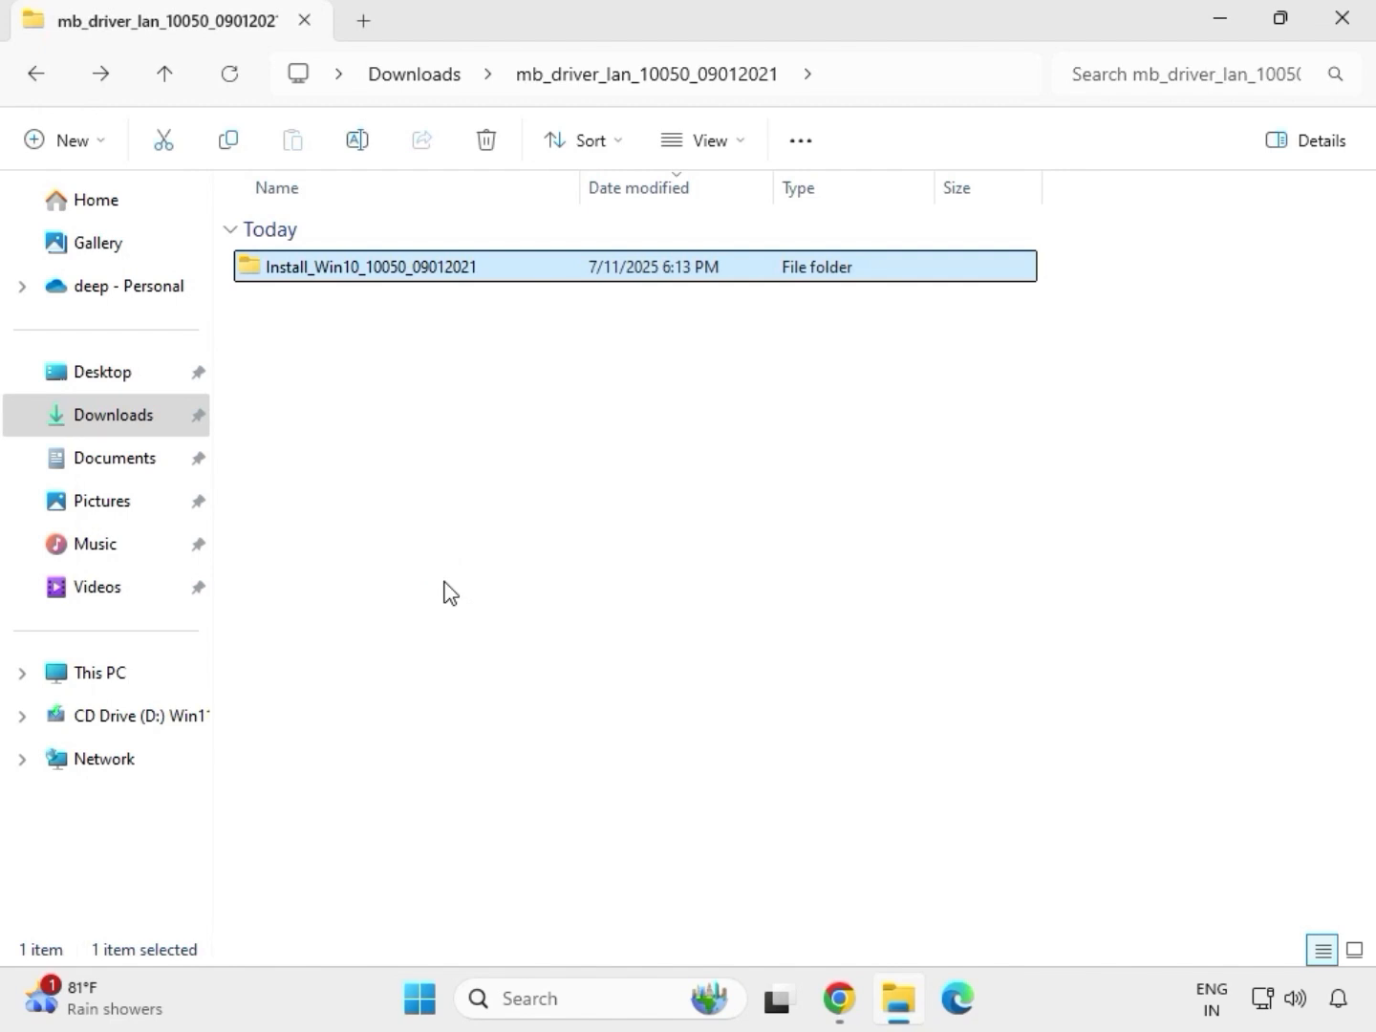
left_click(29, 76)
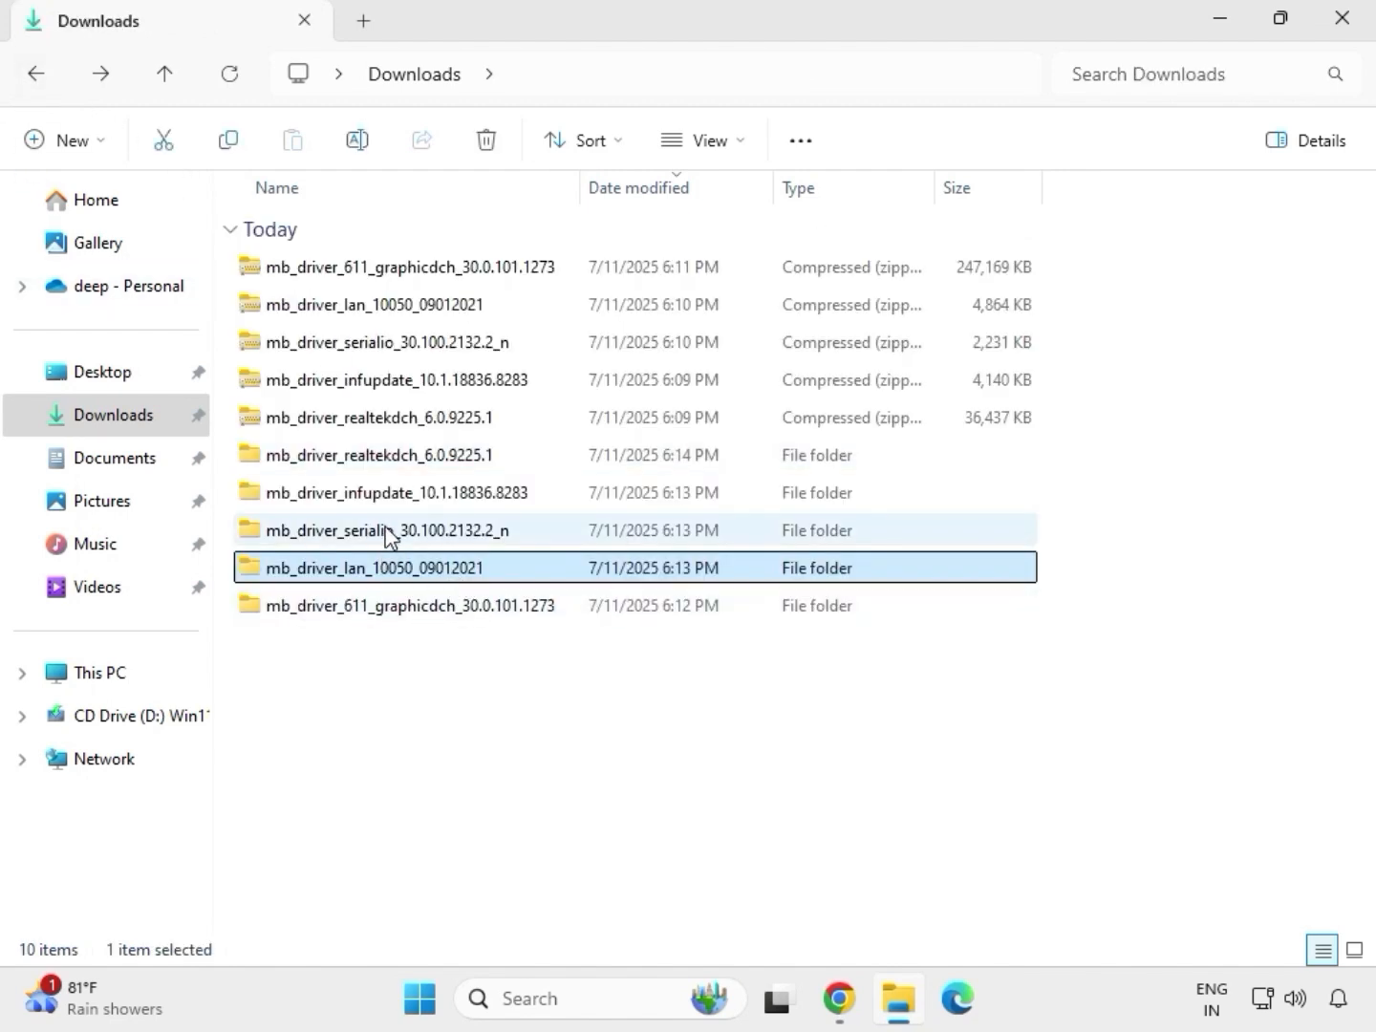
double_click(387, 533)
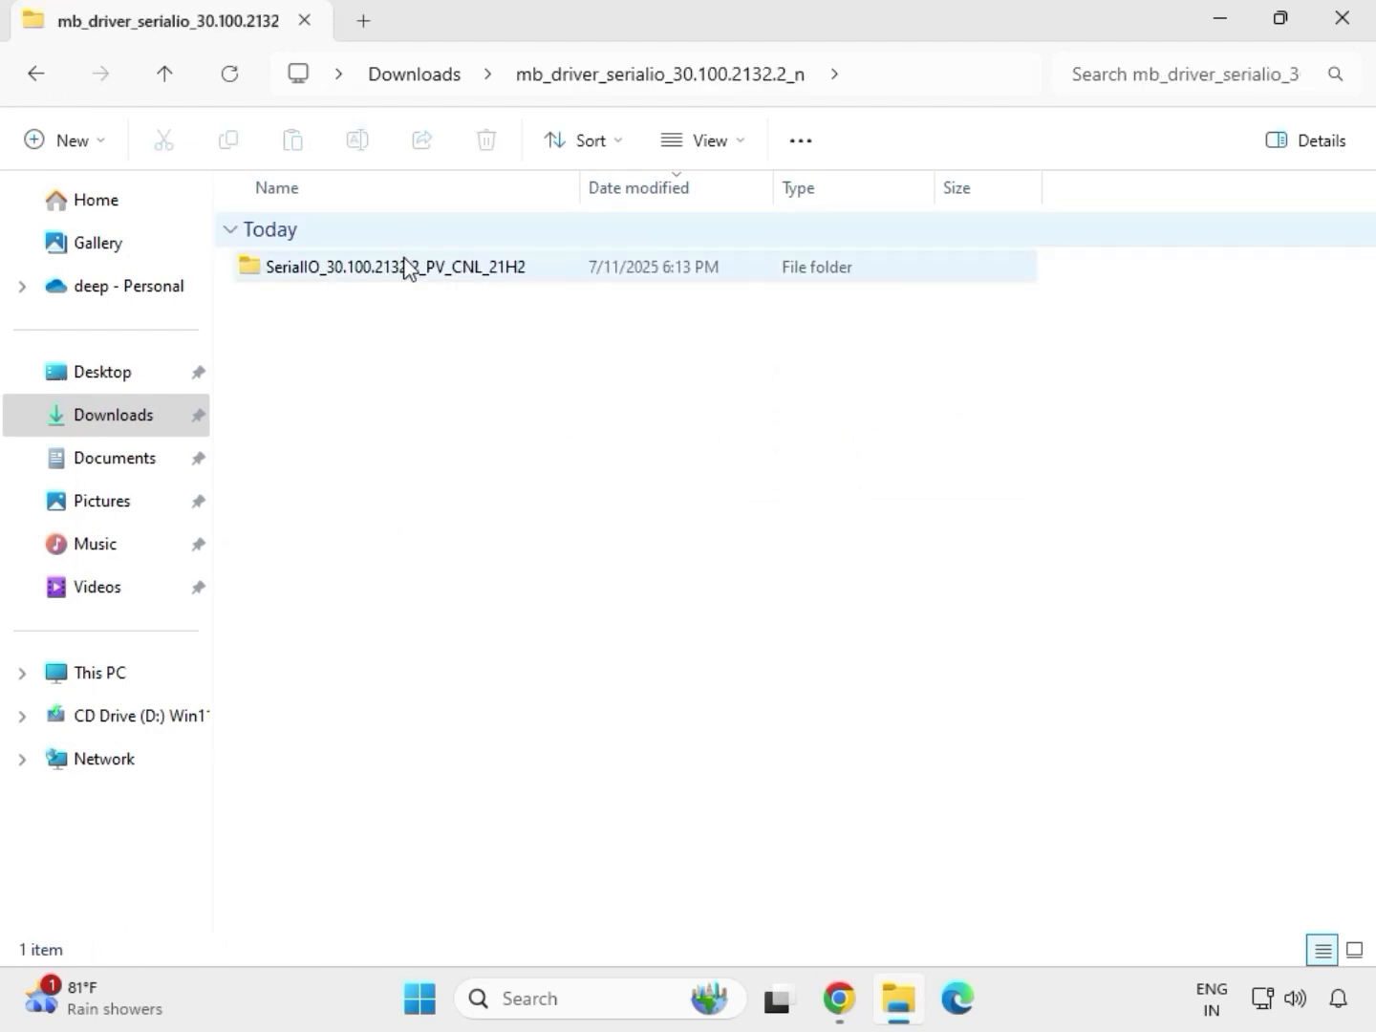
double_click(409, 269)
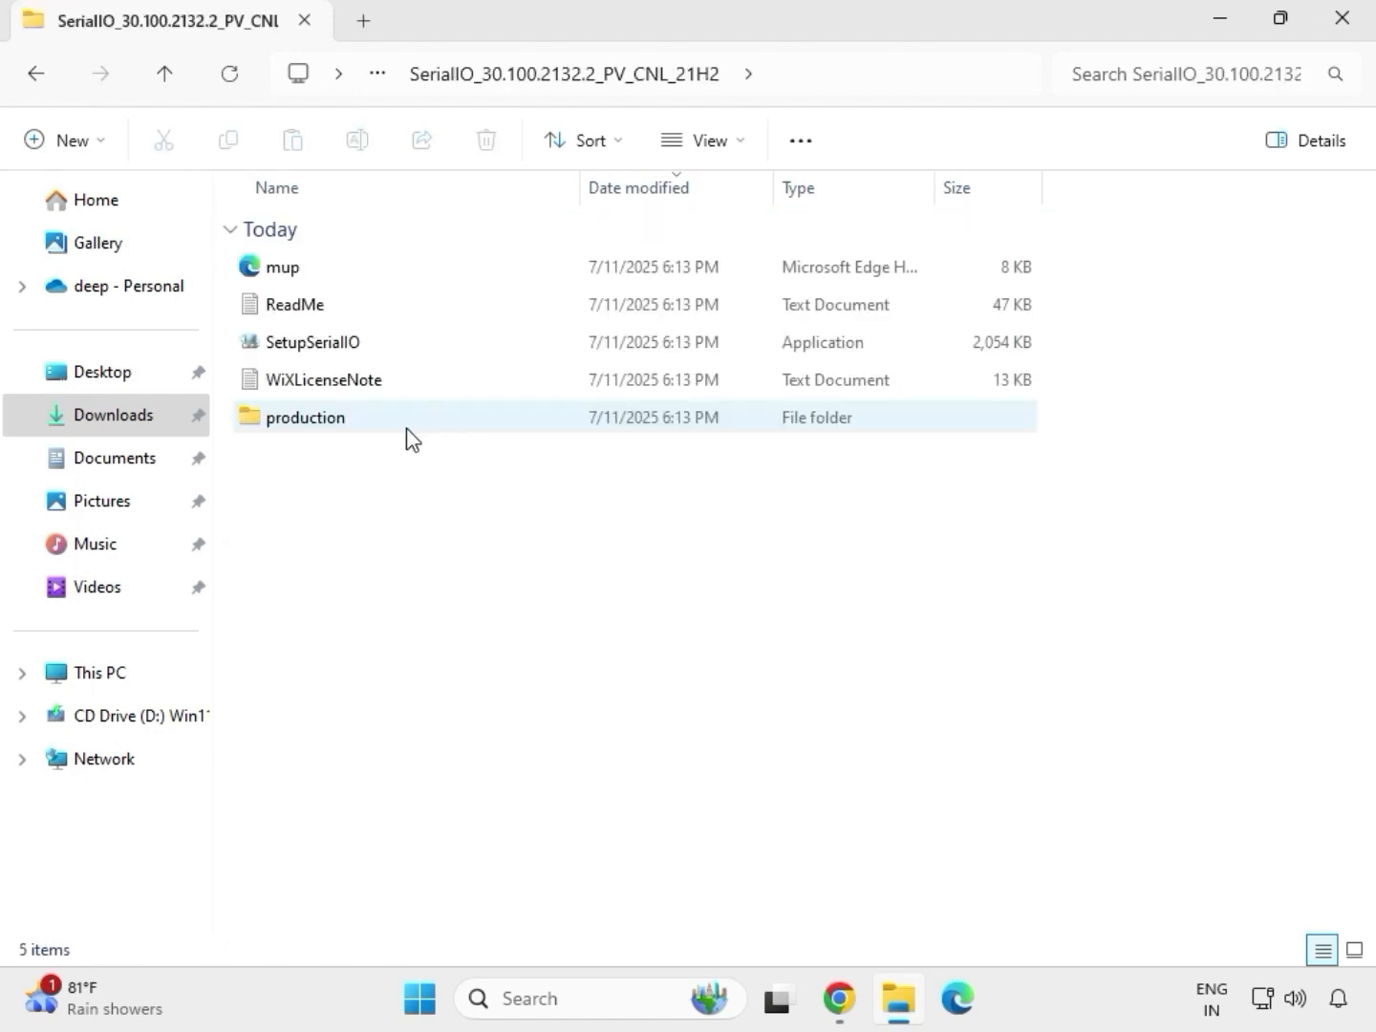
Step: Try to install the Intel Serial IO driver by running SetupSerialIO as administrator with changes allowed, and close the setup
right_click(347, 353)
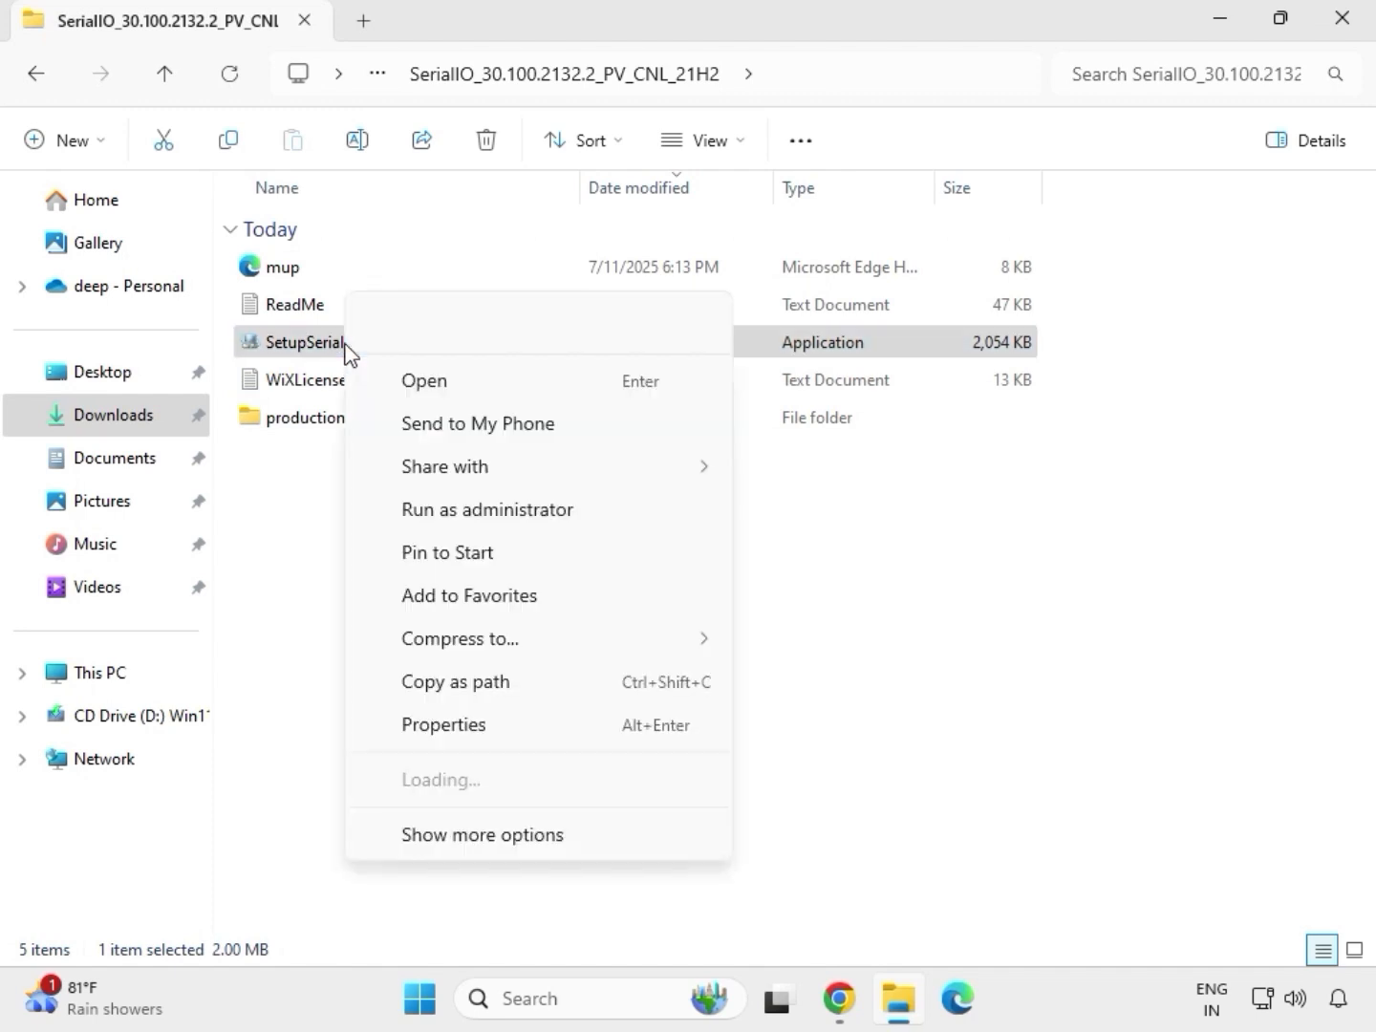
left_click(481, 516)
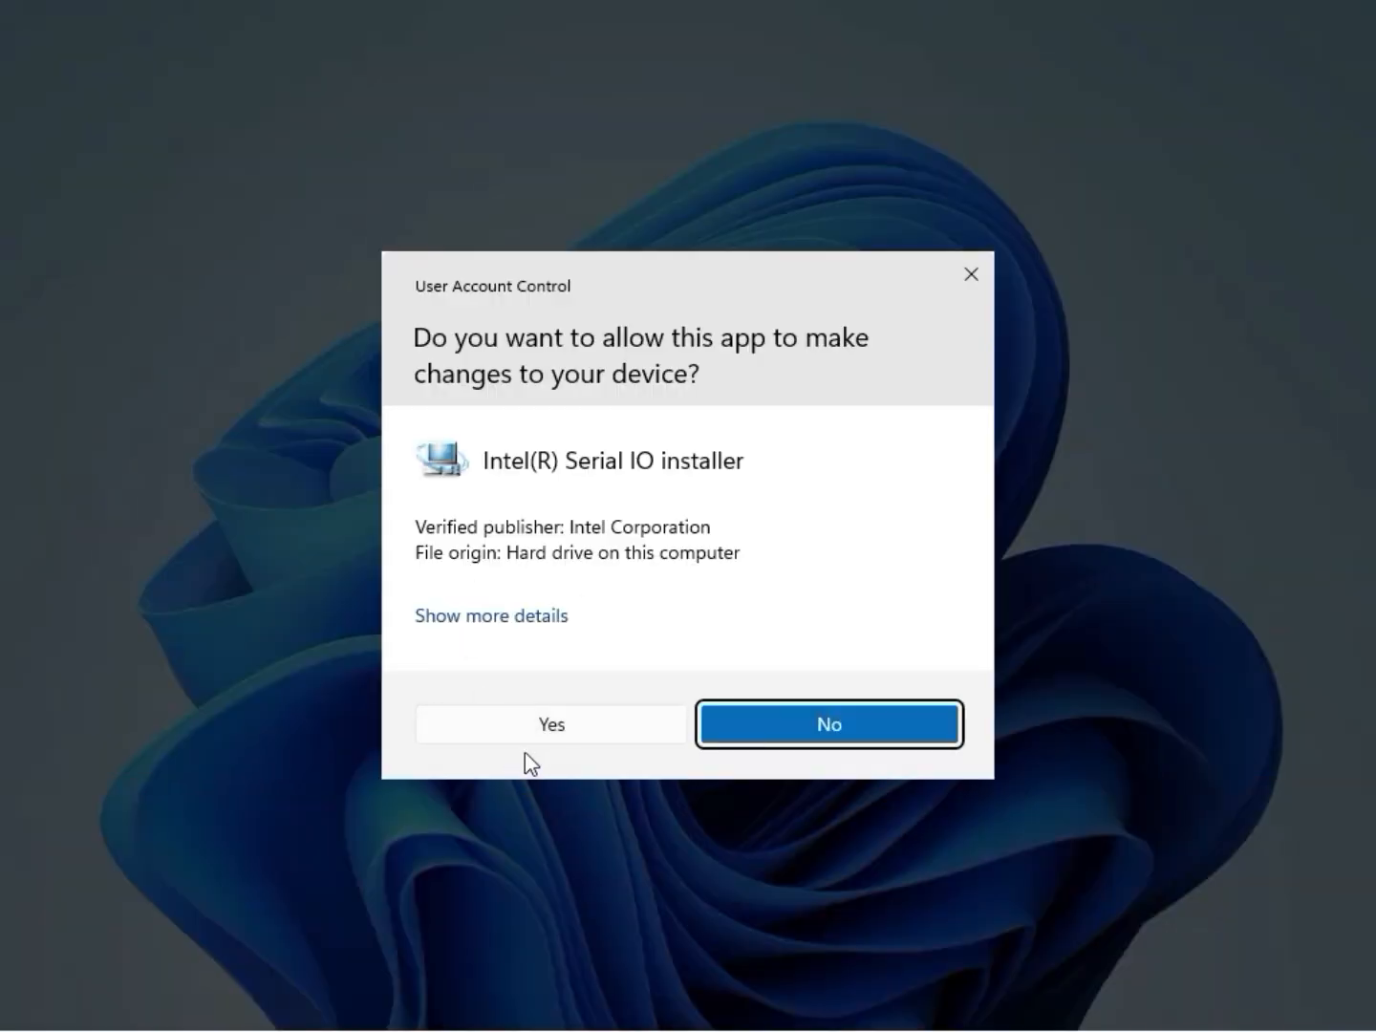
left_click(542, 728)
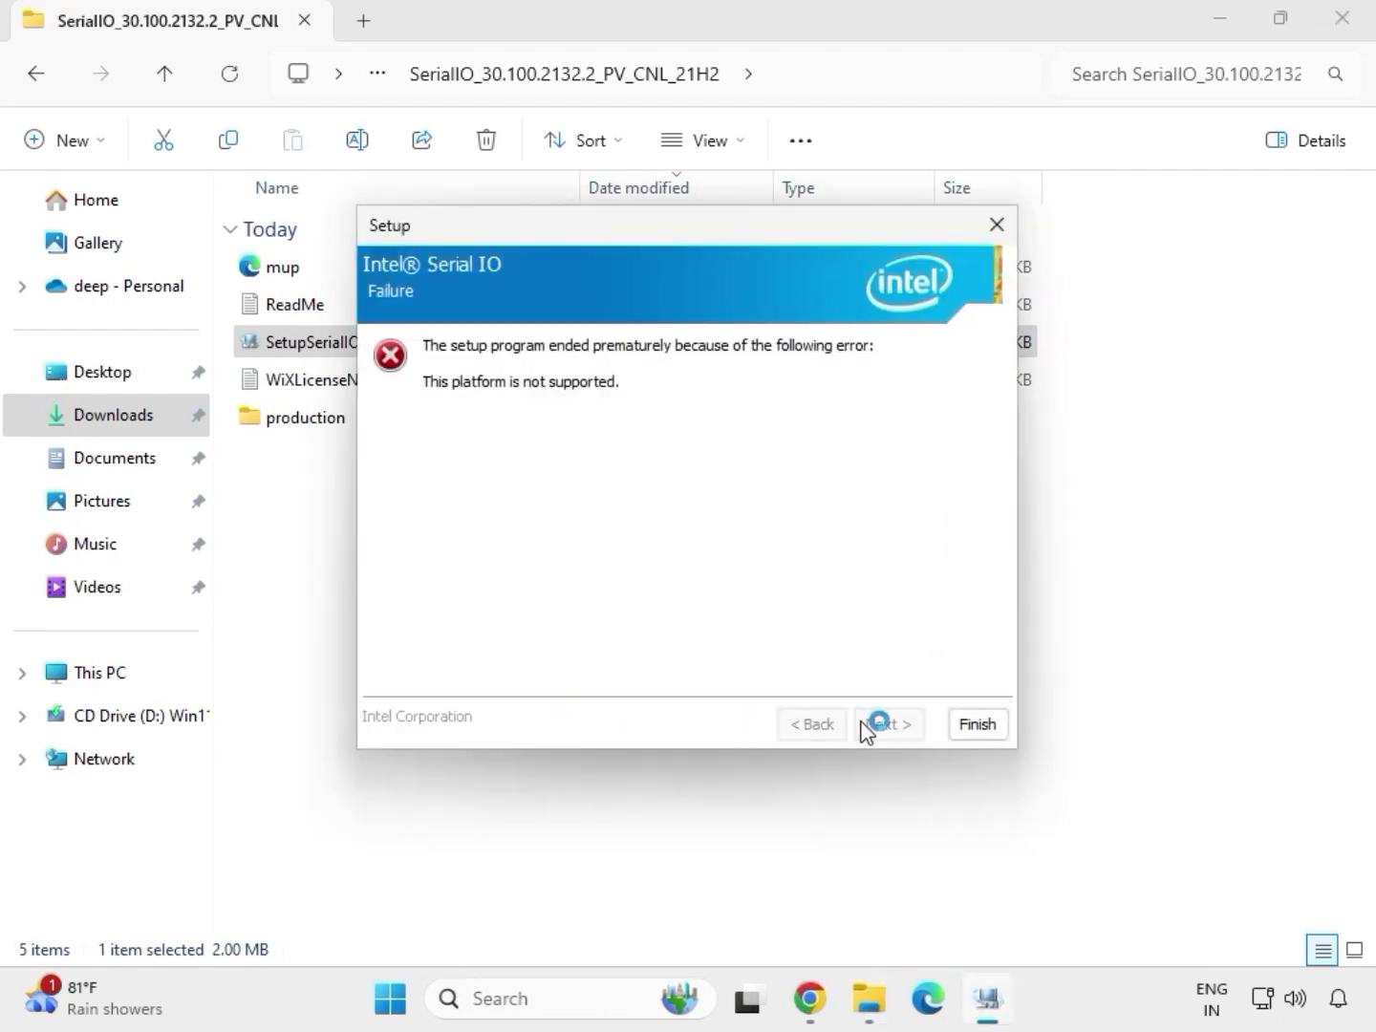
left_click(975, 726)
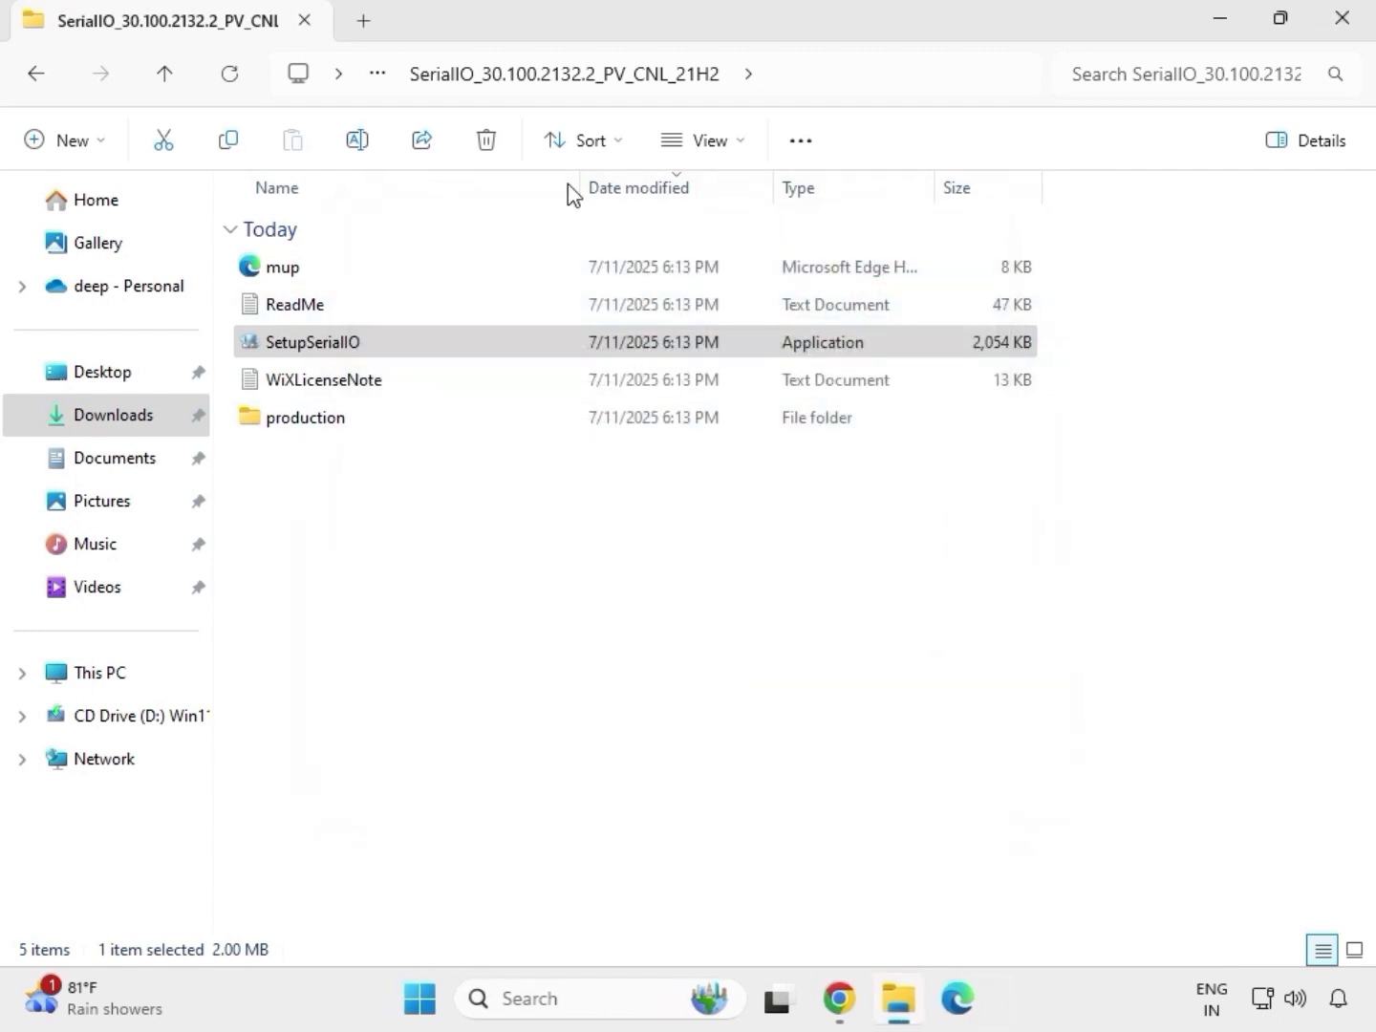
Step: Return to Downloads and go to the Chipset-10.1.18836.8283-Public-MUP folder inside the extracted mb_driver_infupdate_10.1.18836.8283 folder
left_click(42, 84)
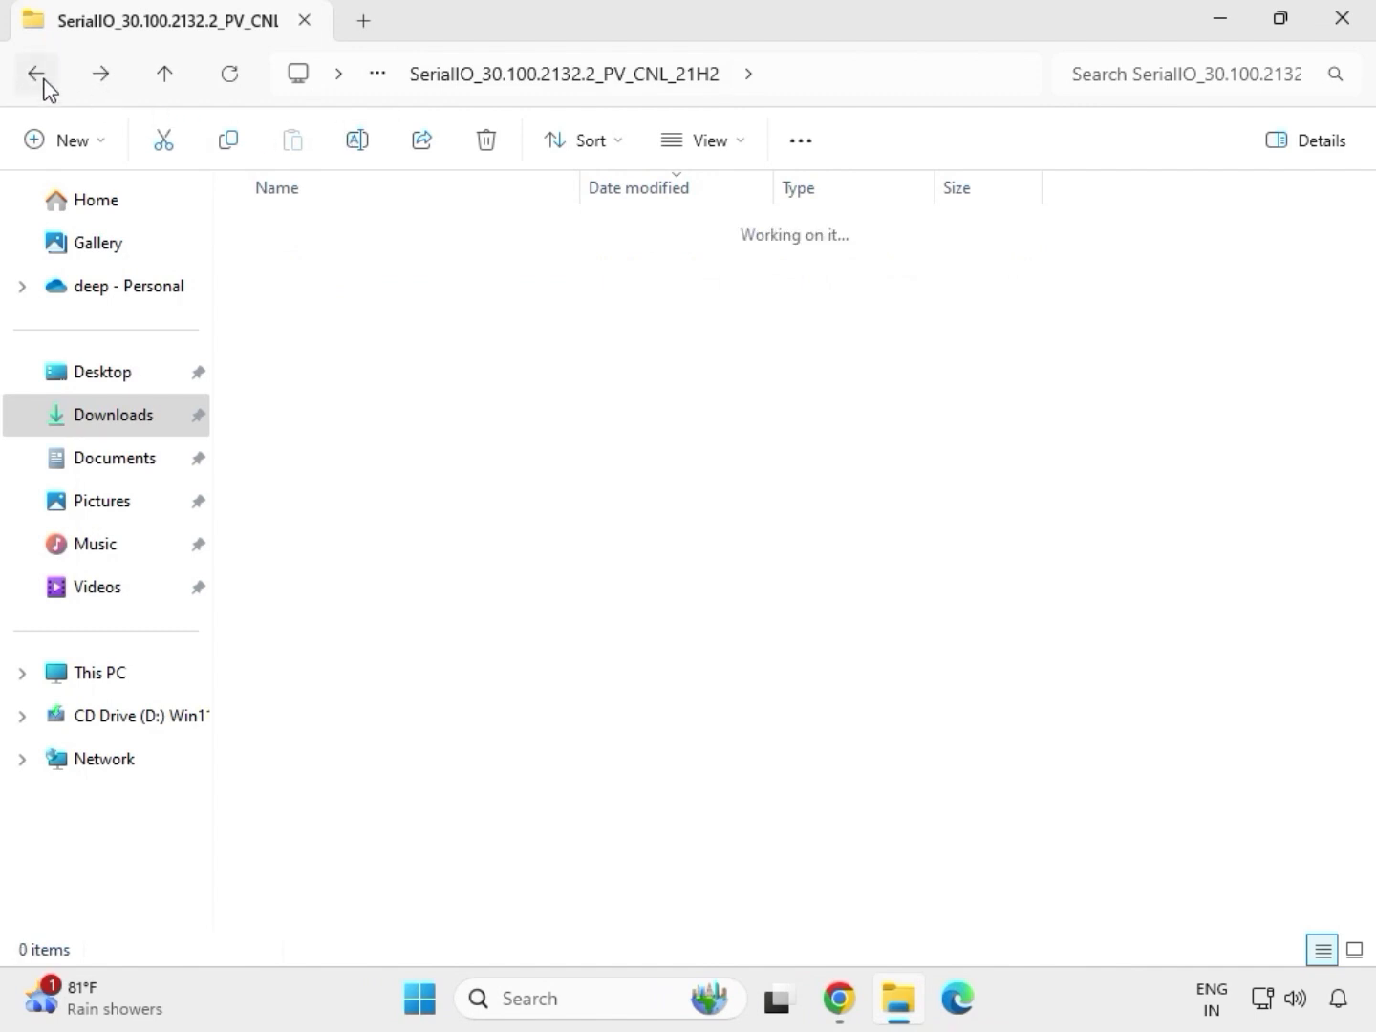
left_click(39, 75)
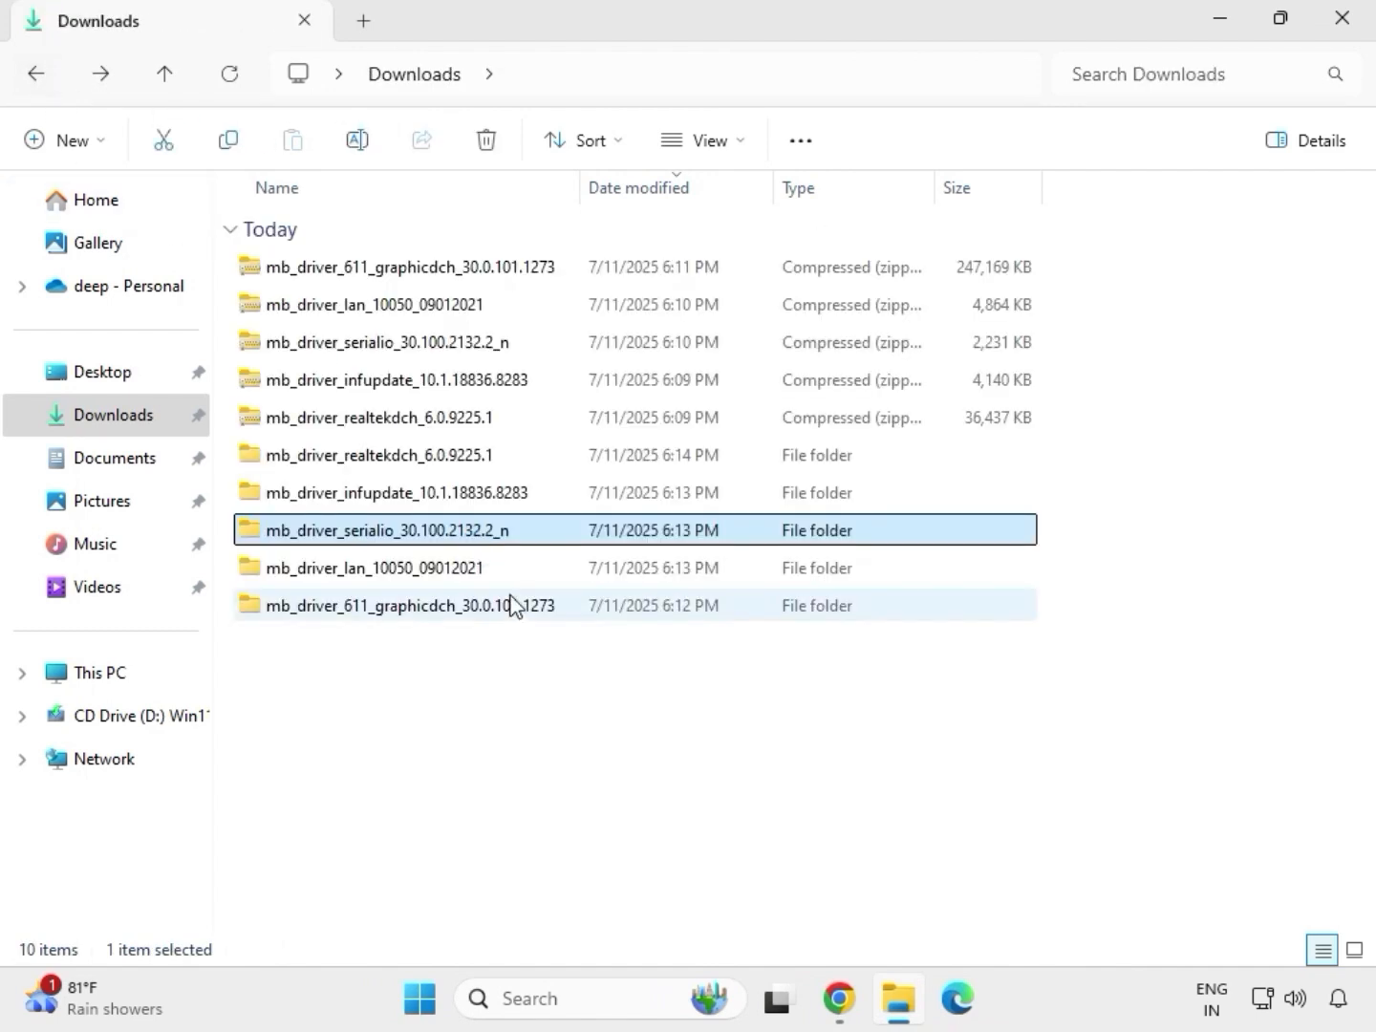
left_click(359, 498)
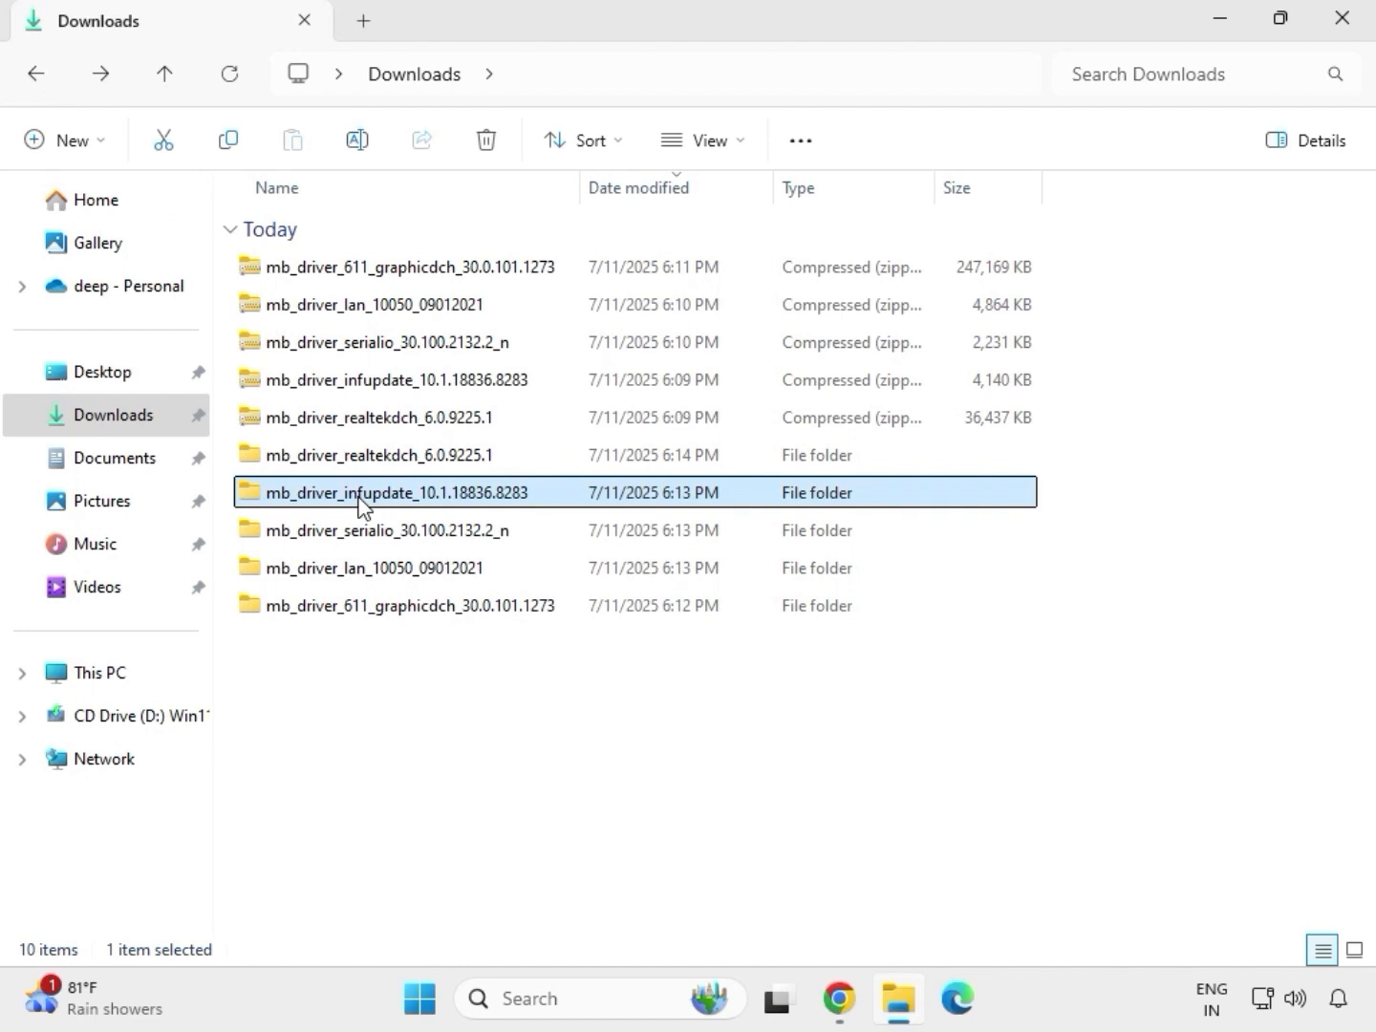
double_click(359, 499)
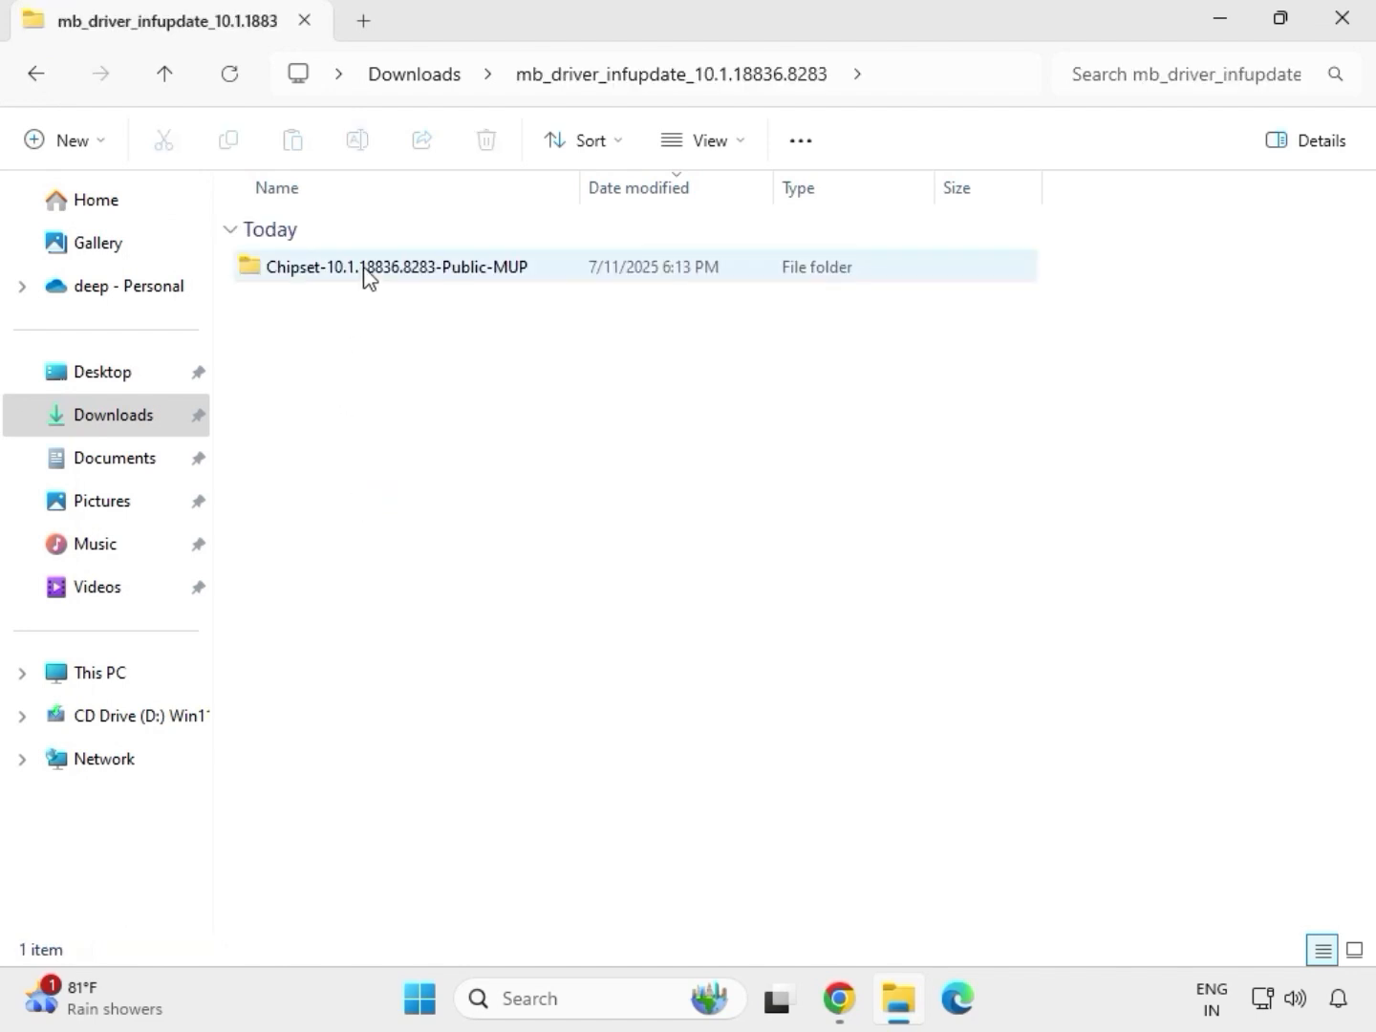
left_click(365, 272)
double_click(366, 271)
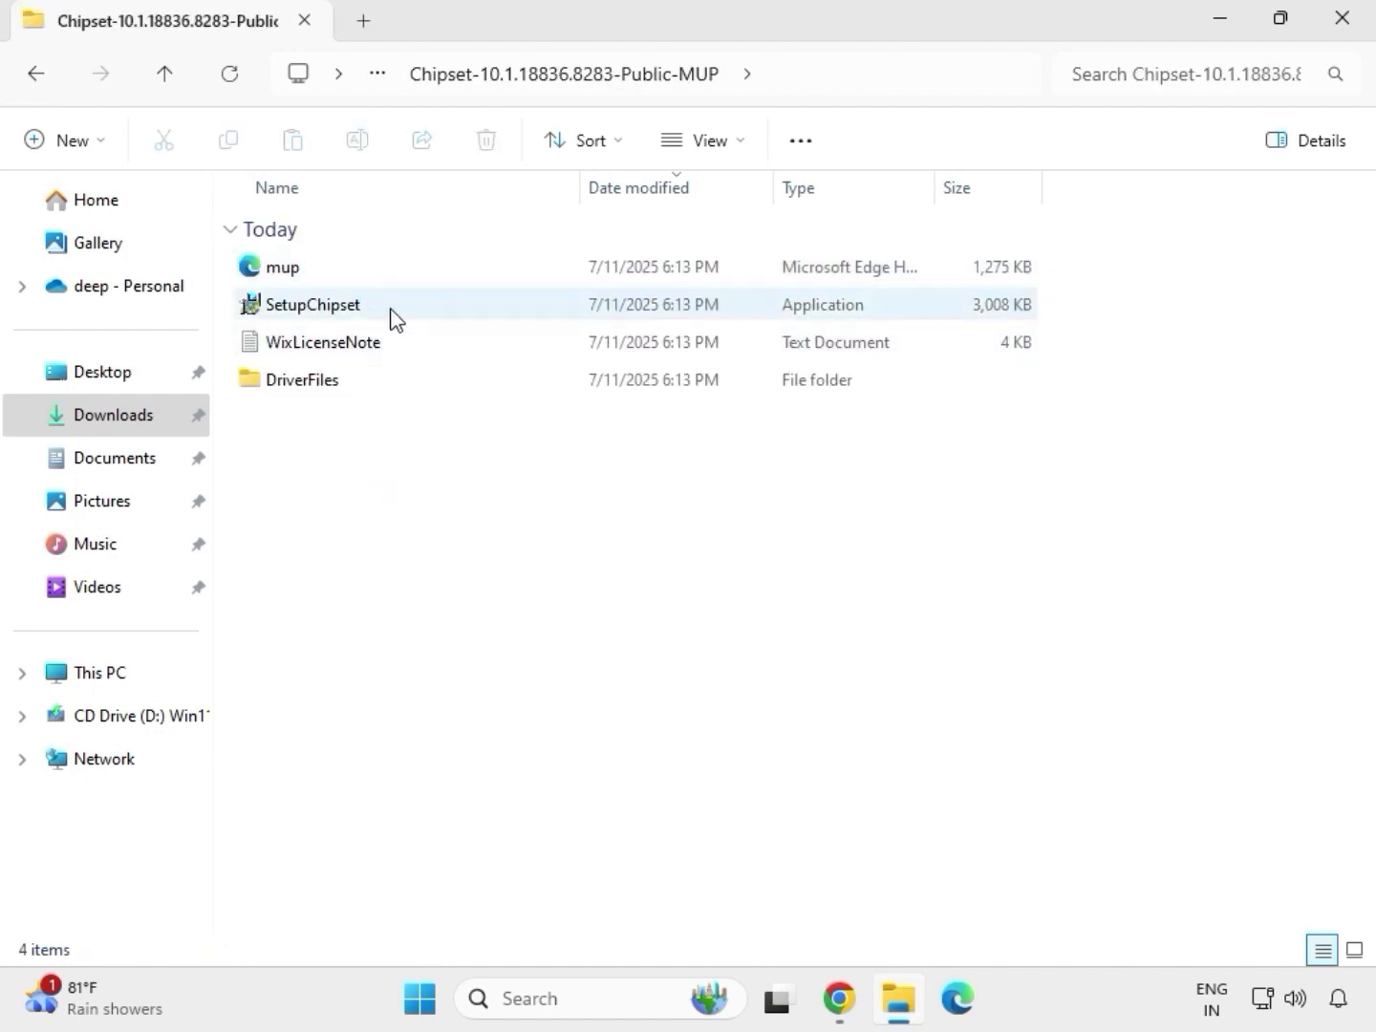
Step: Run SetupChipset as administrator, allow it to make changes, and go through the Intel(R) Chipset Device Software installation until its window closes
left_click(391, 315)
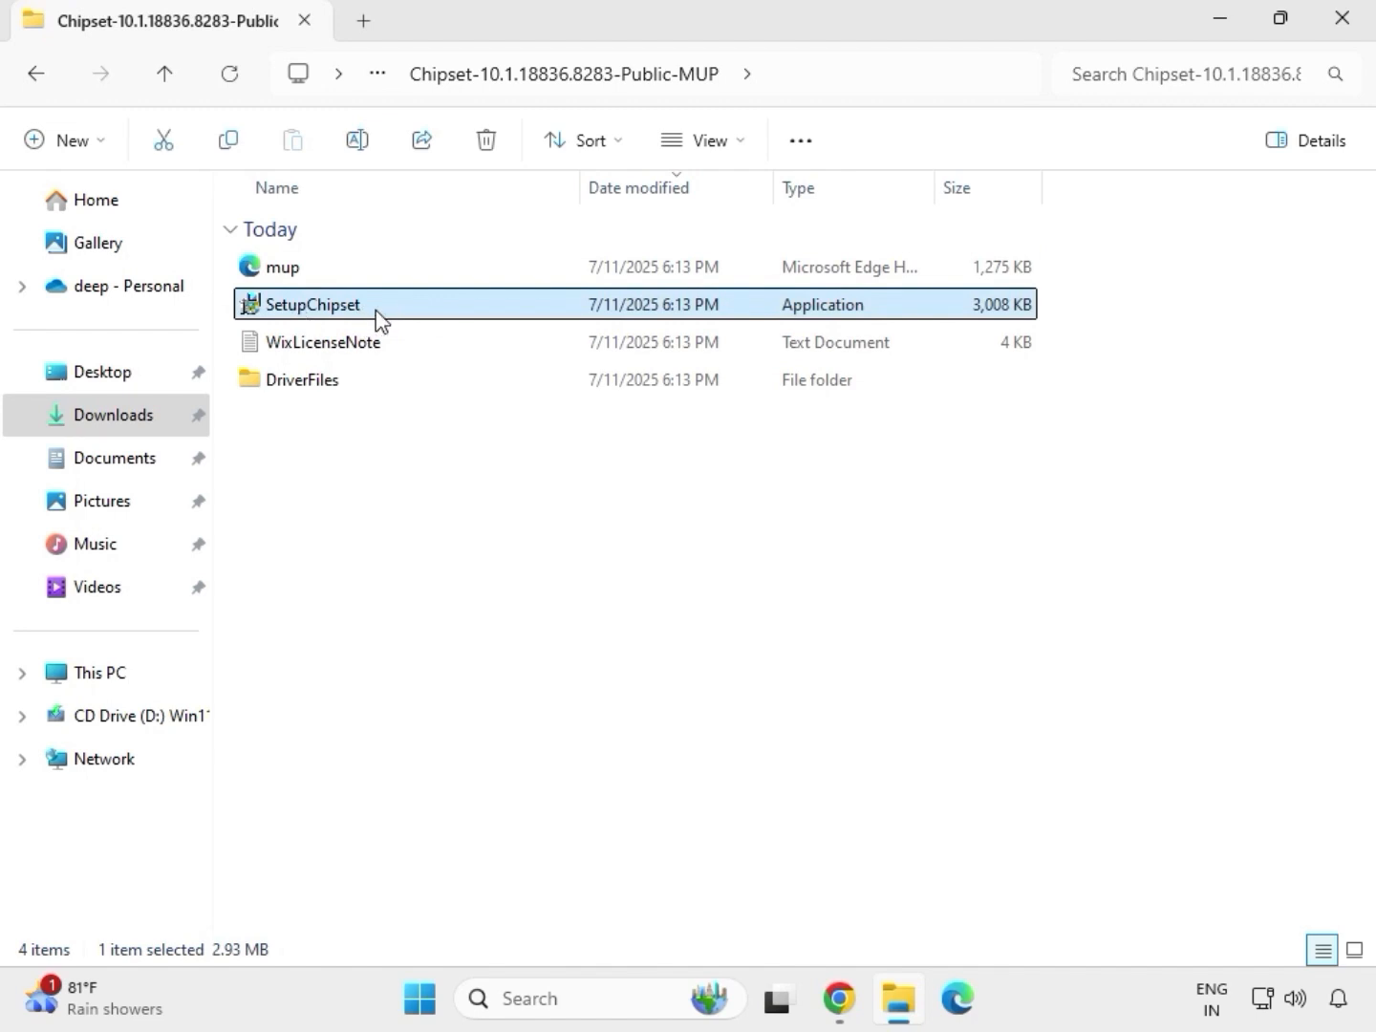
right_click(381, 318)
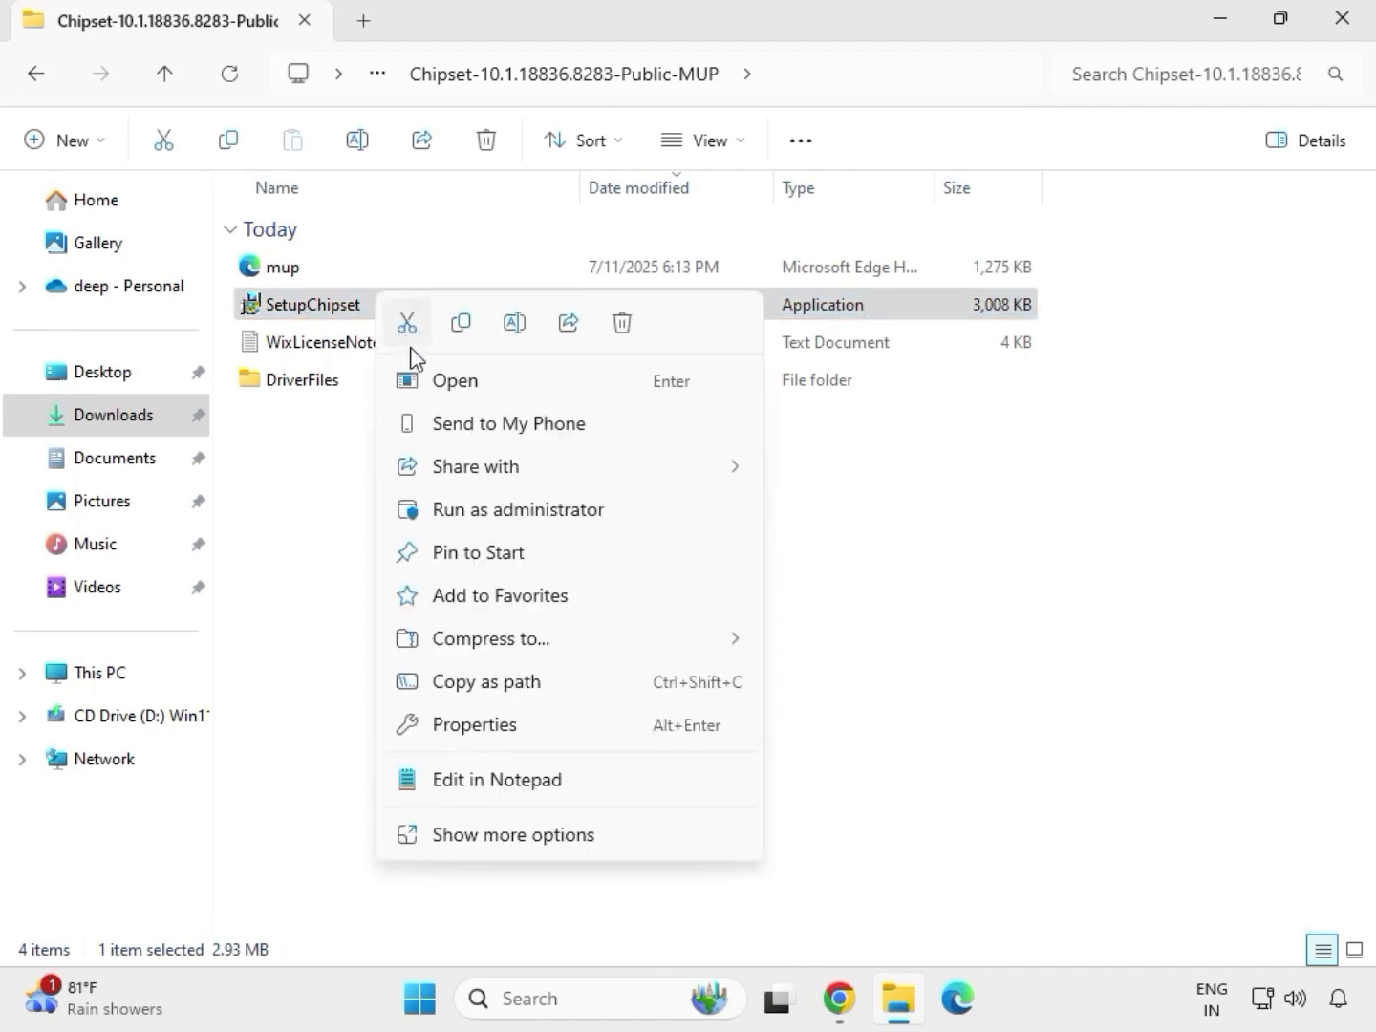
left_click(486, 499)
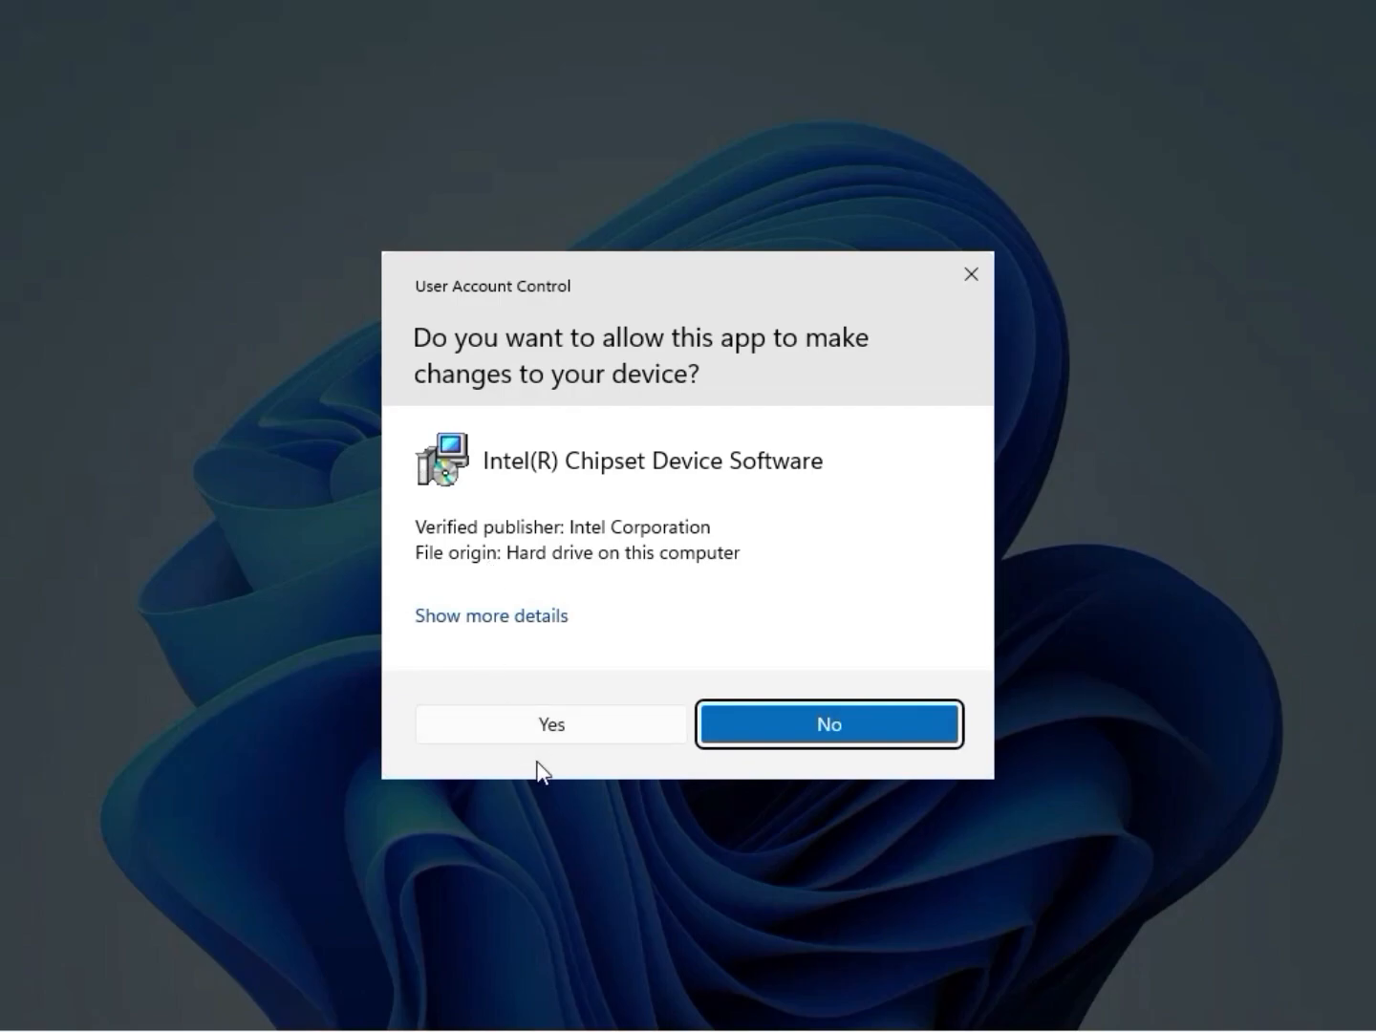
left_click(548, 737)
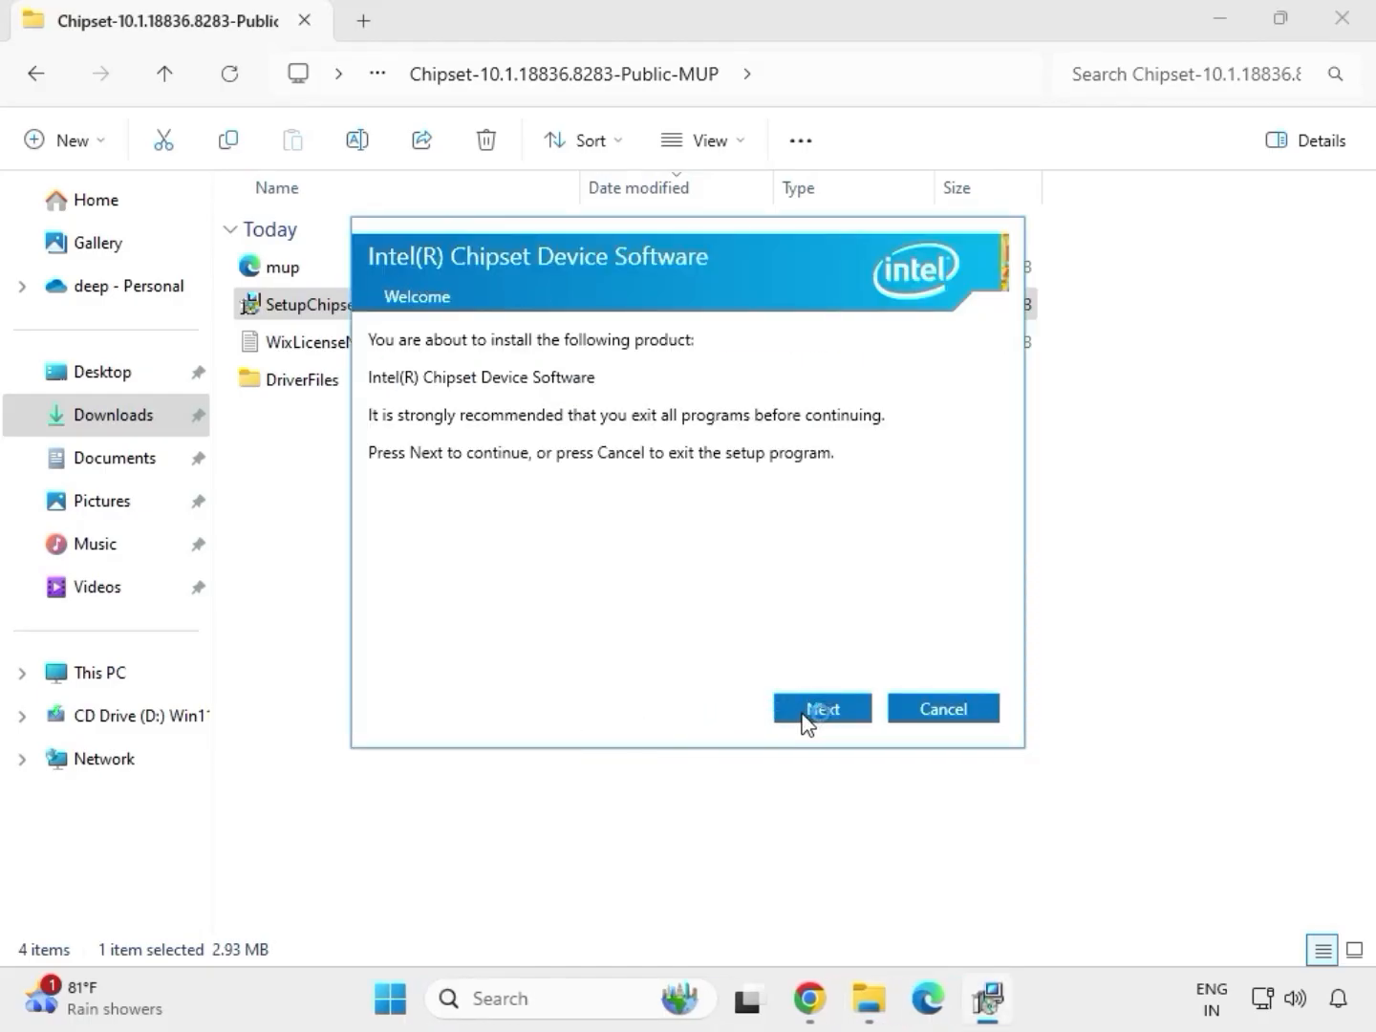
left_click(804, 712)
left_click(799, 711)
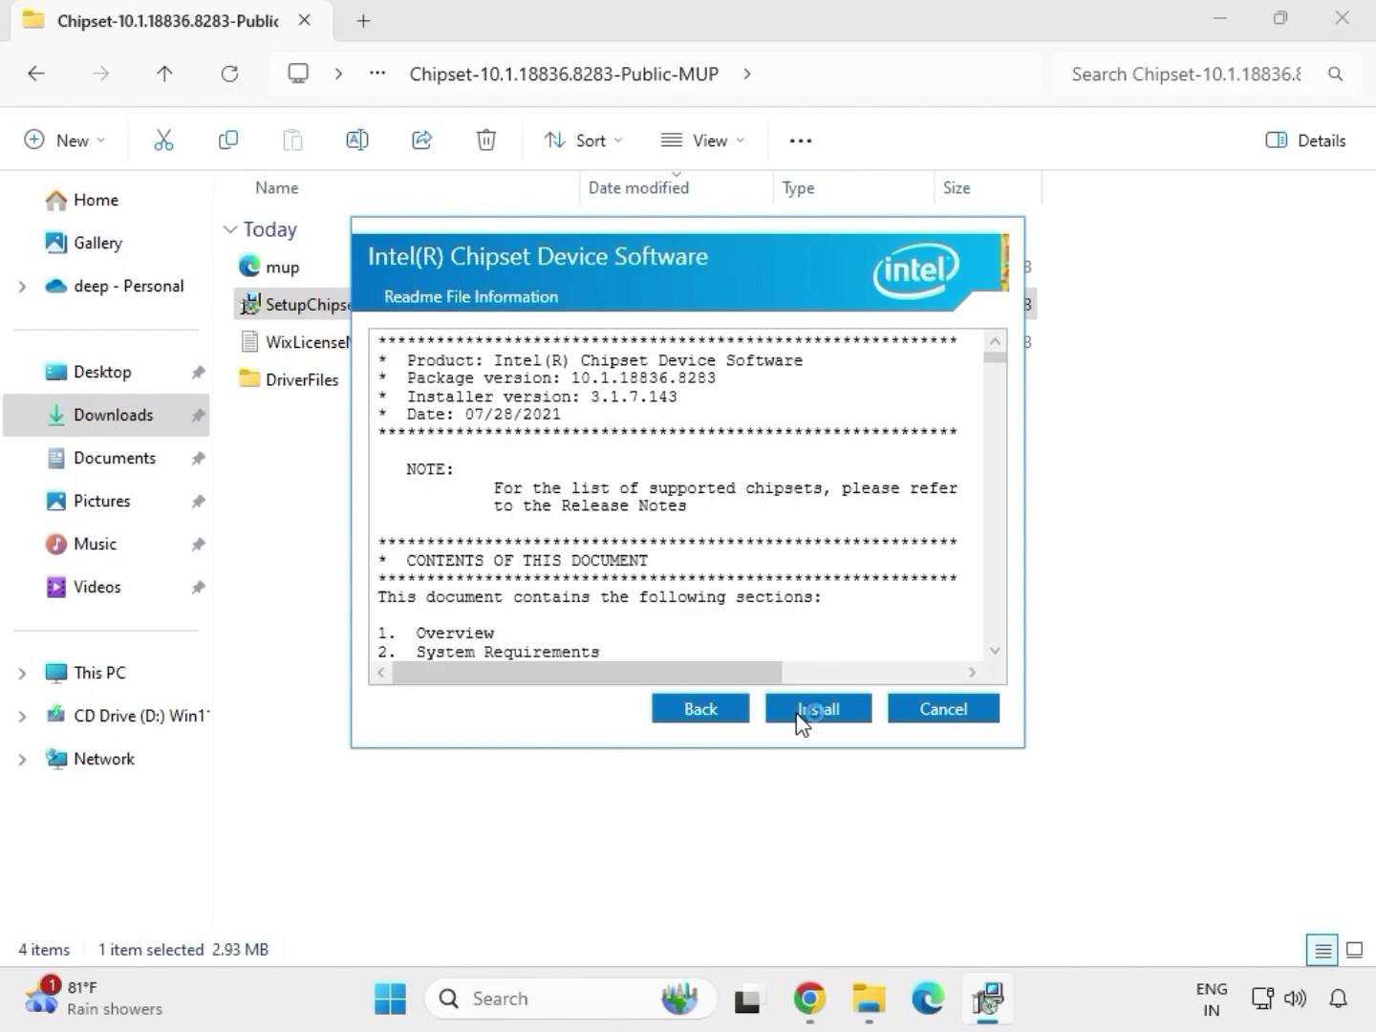
left_click(844, 711)
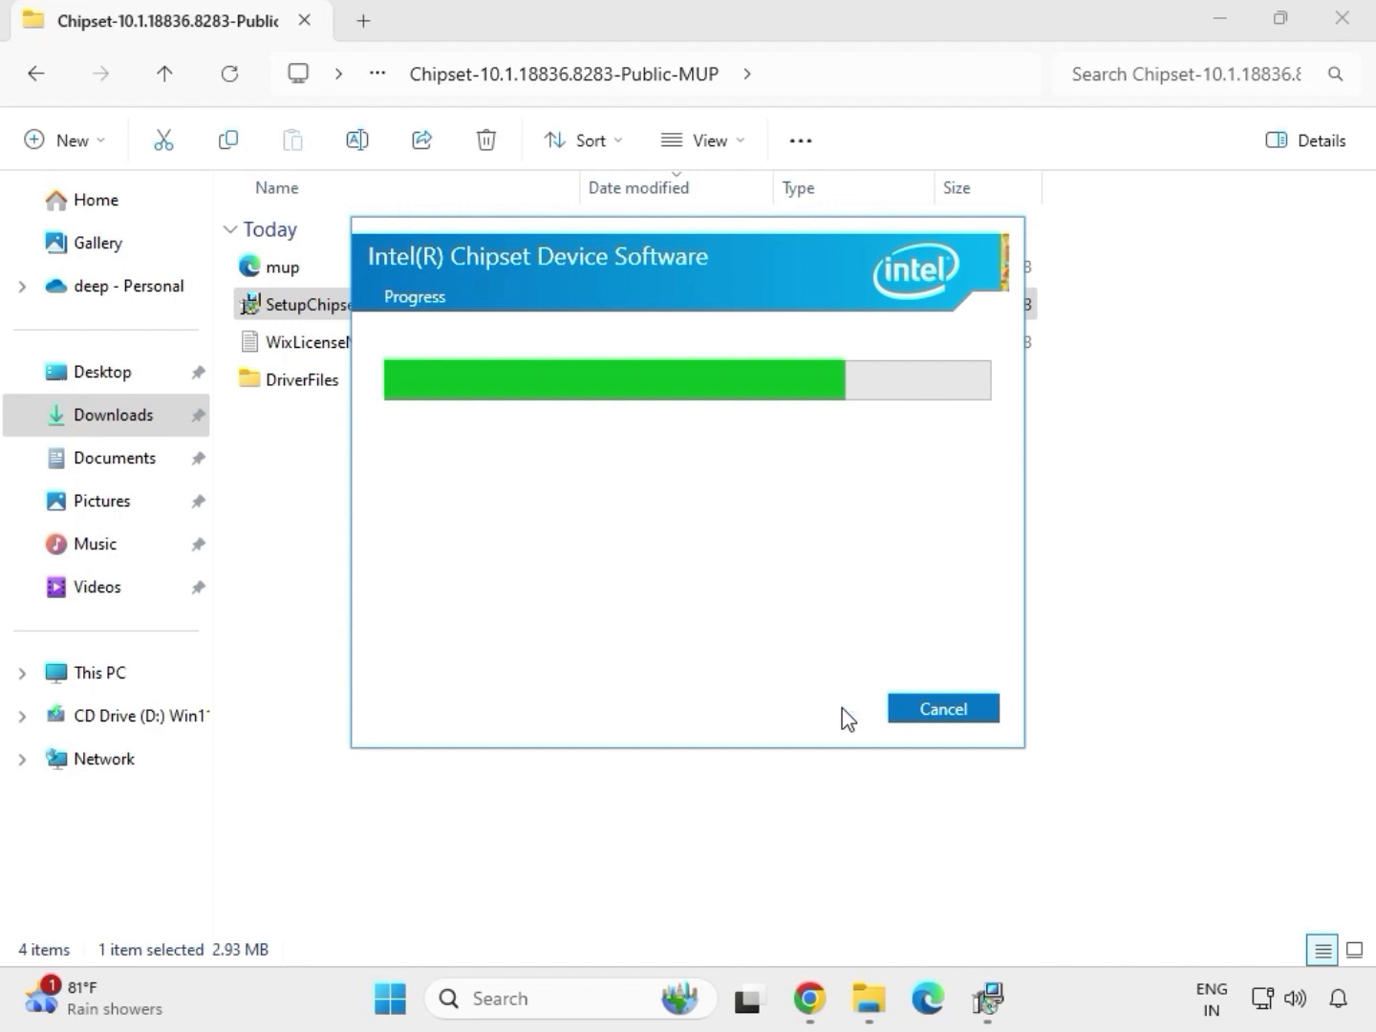
left_click(928, 719)
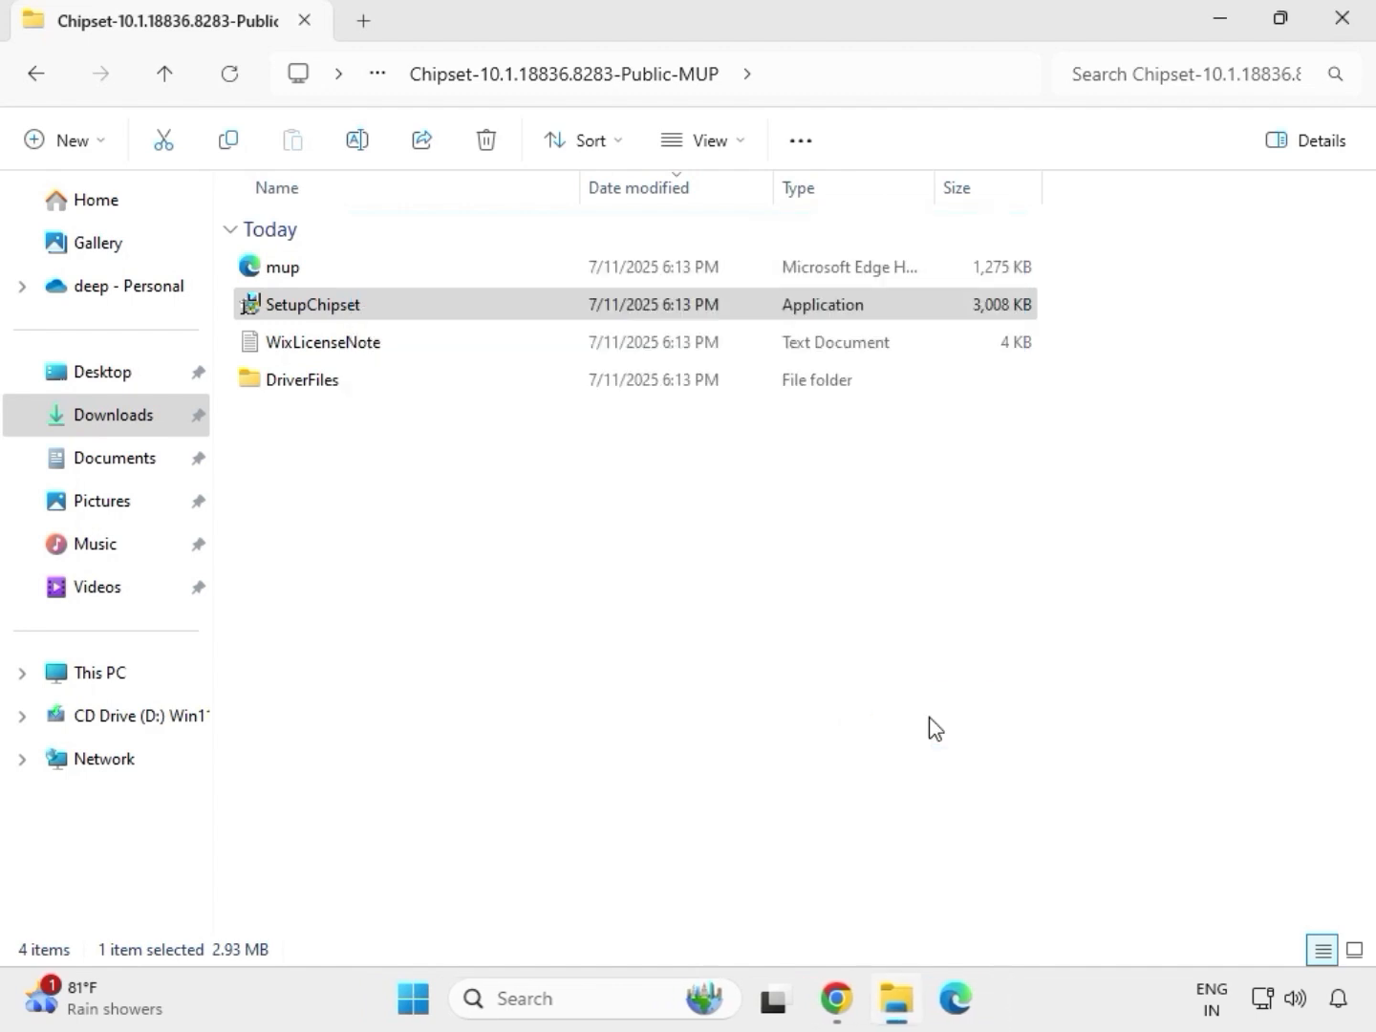
Step: Return to Downloads, look inside the extracted mb_driver_realtekdch_6.0.9225.1 folder and go back to Downloads
left_click(445, 304)
key("alt+Left")
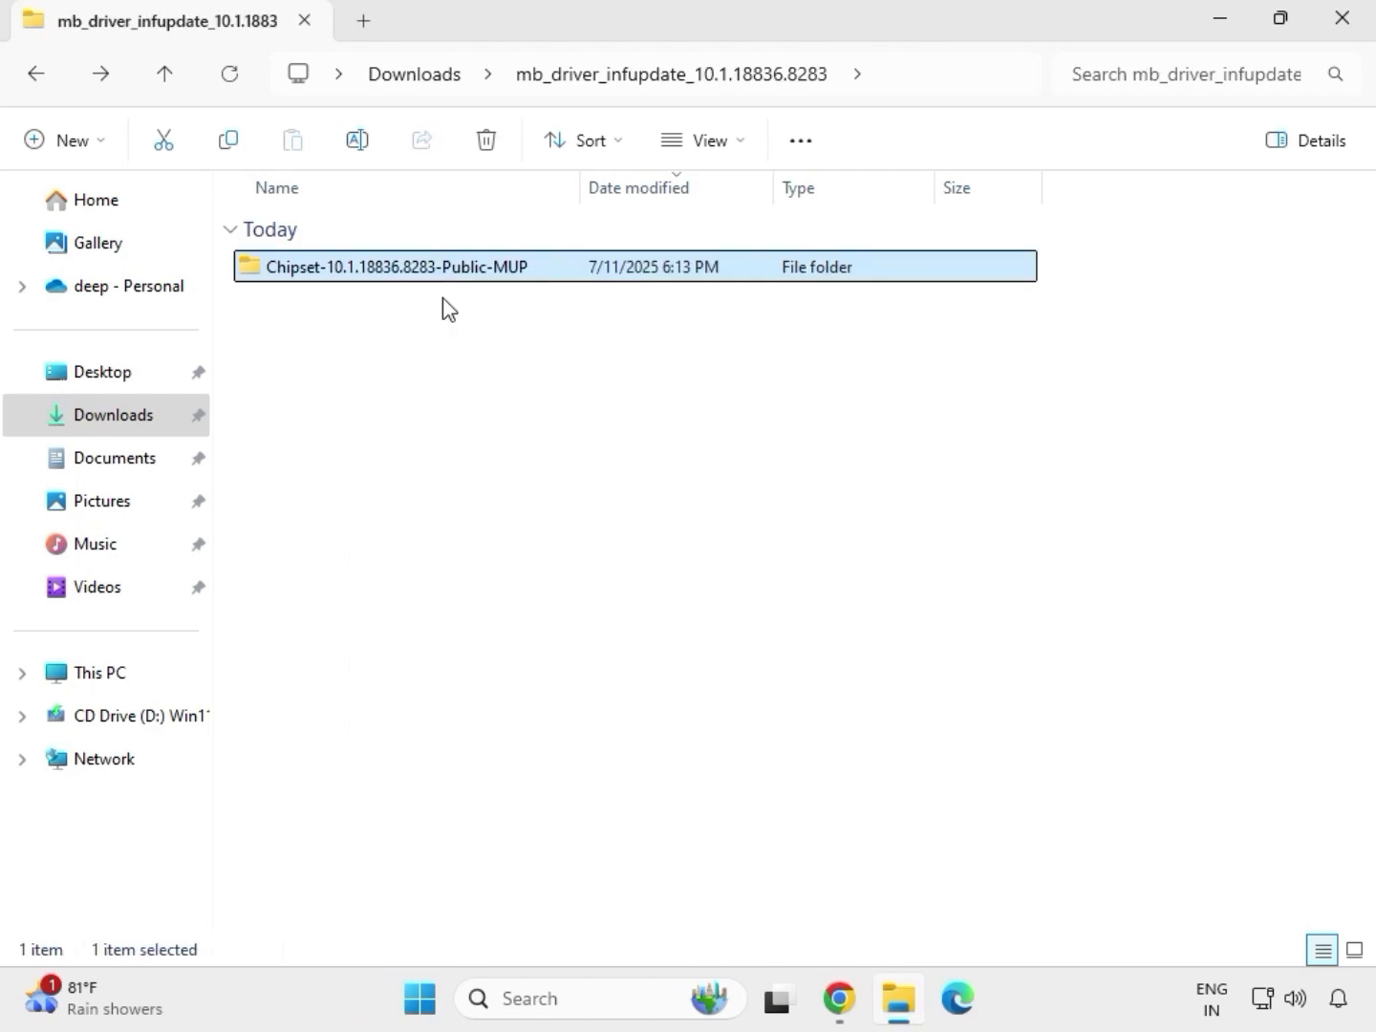
key("alt+Left")
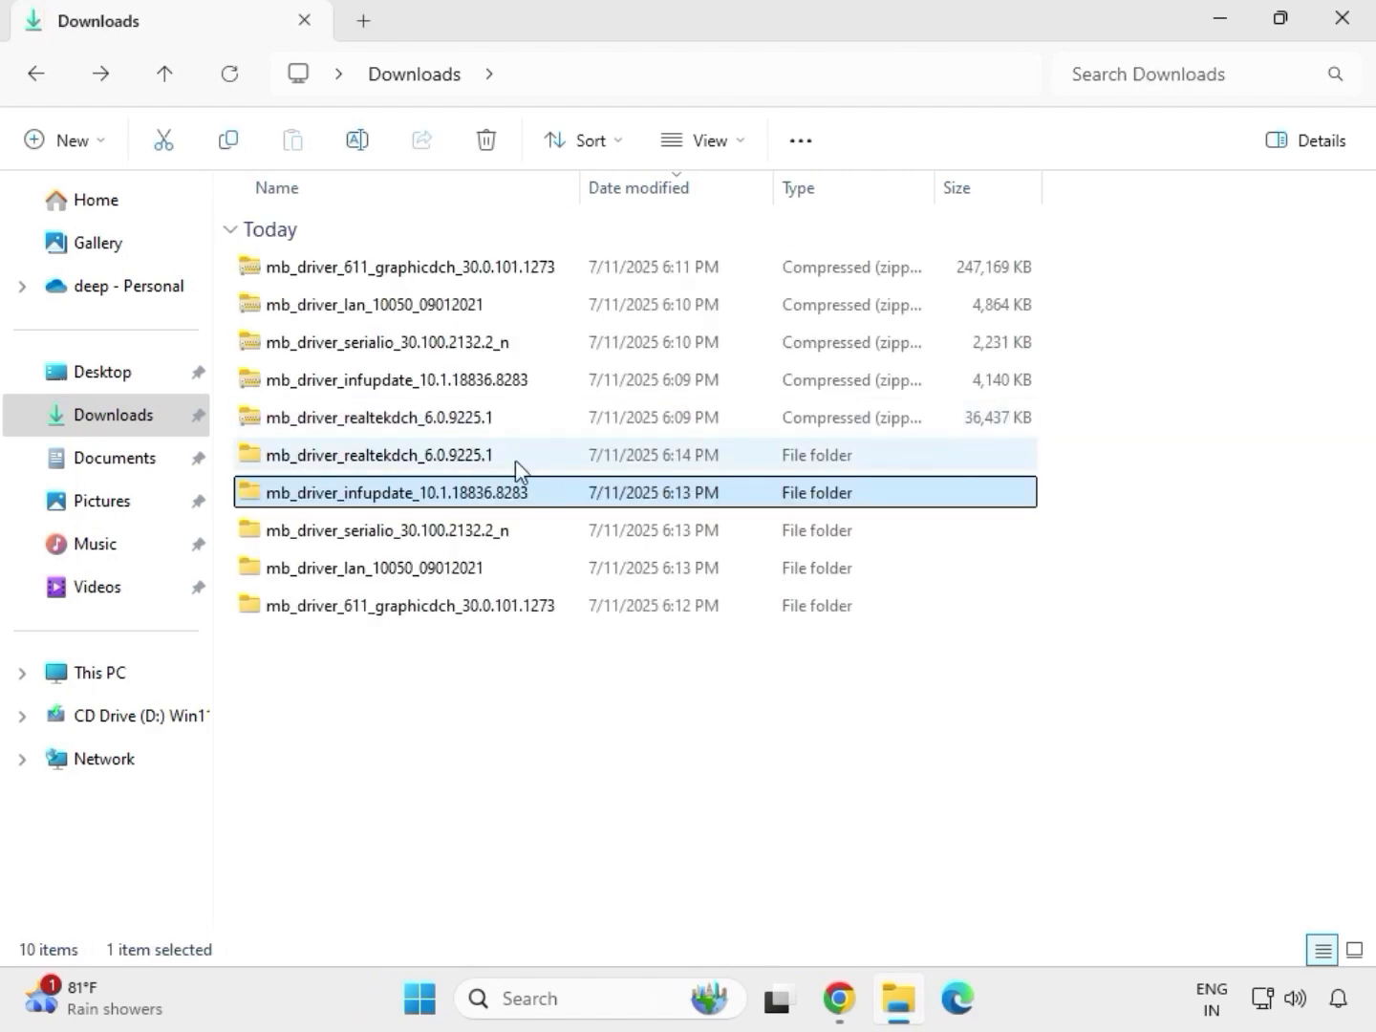
double_click(511, 459)
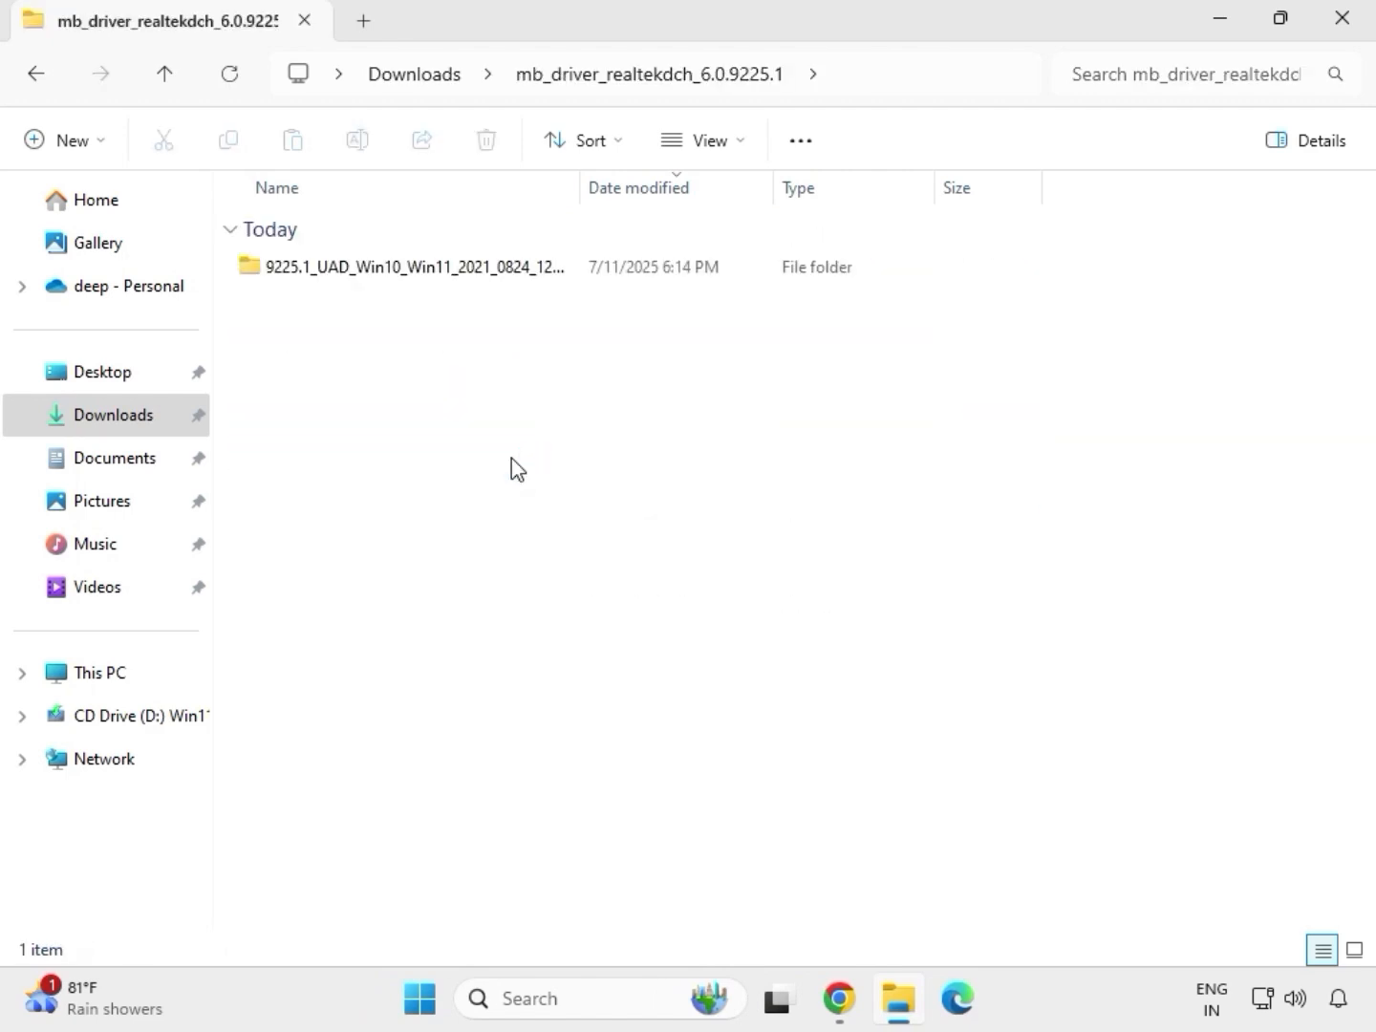
left_click(424, 79)
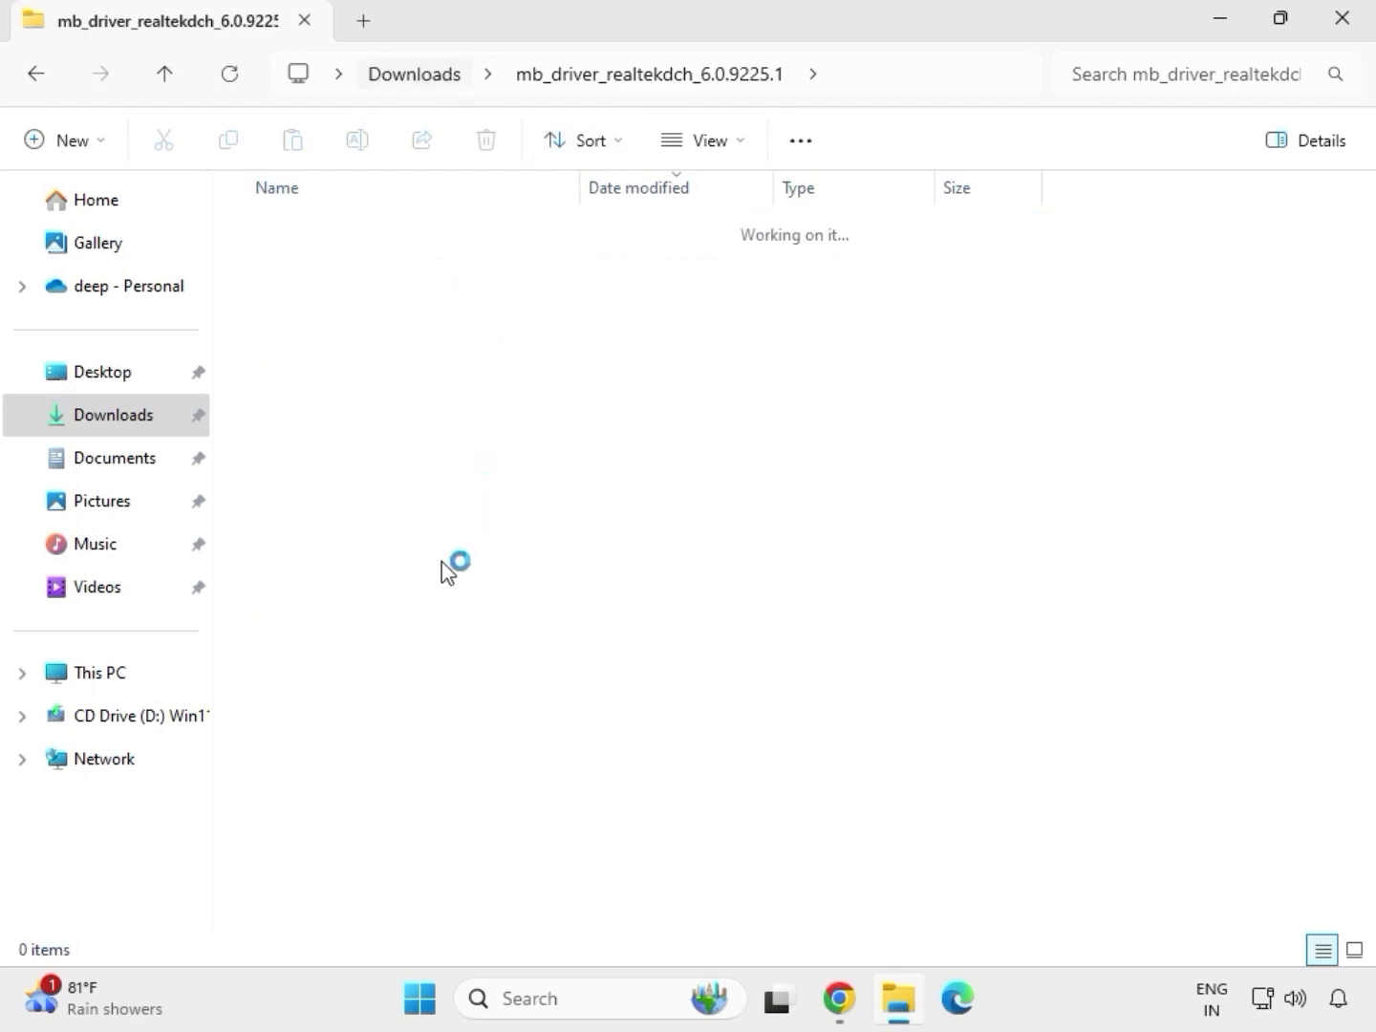
Step: Open the extracted mb_driver_611_graphicdch_30.0.101.1273 folder, run its application as administrator and allow it to make changes
left_click(396, 615)
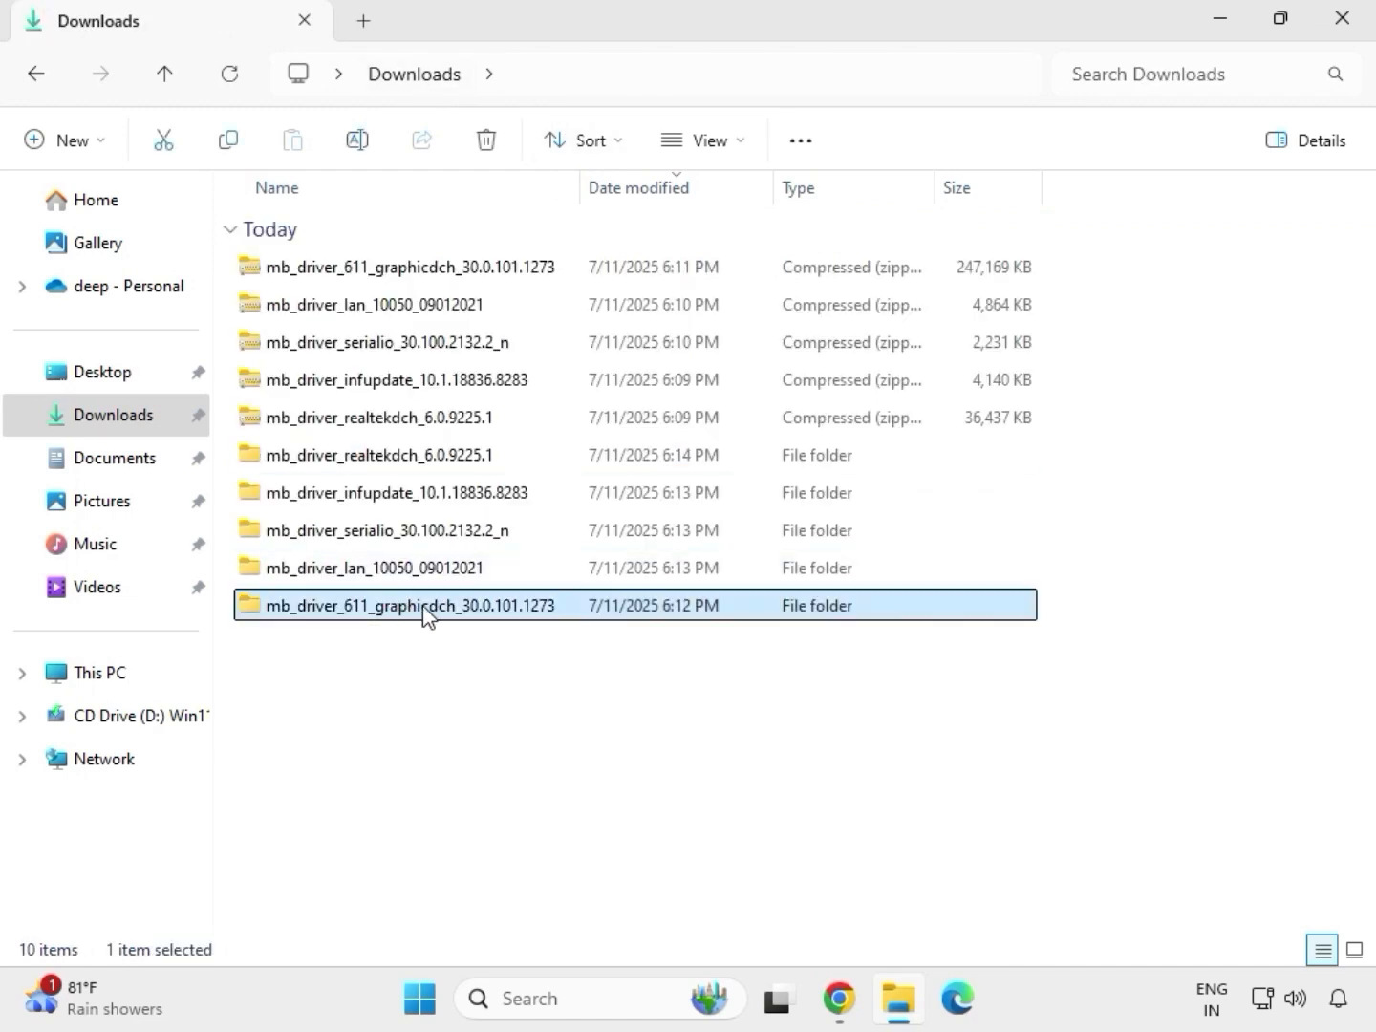
double_click(423, 611)
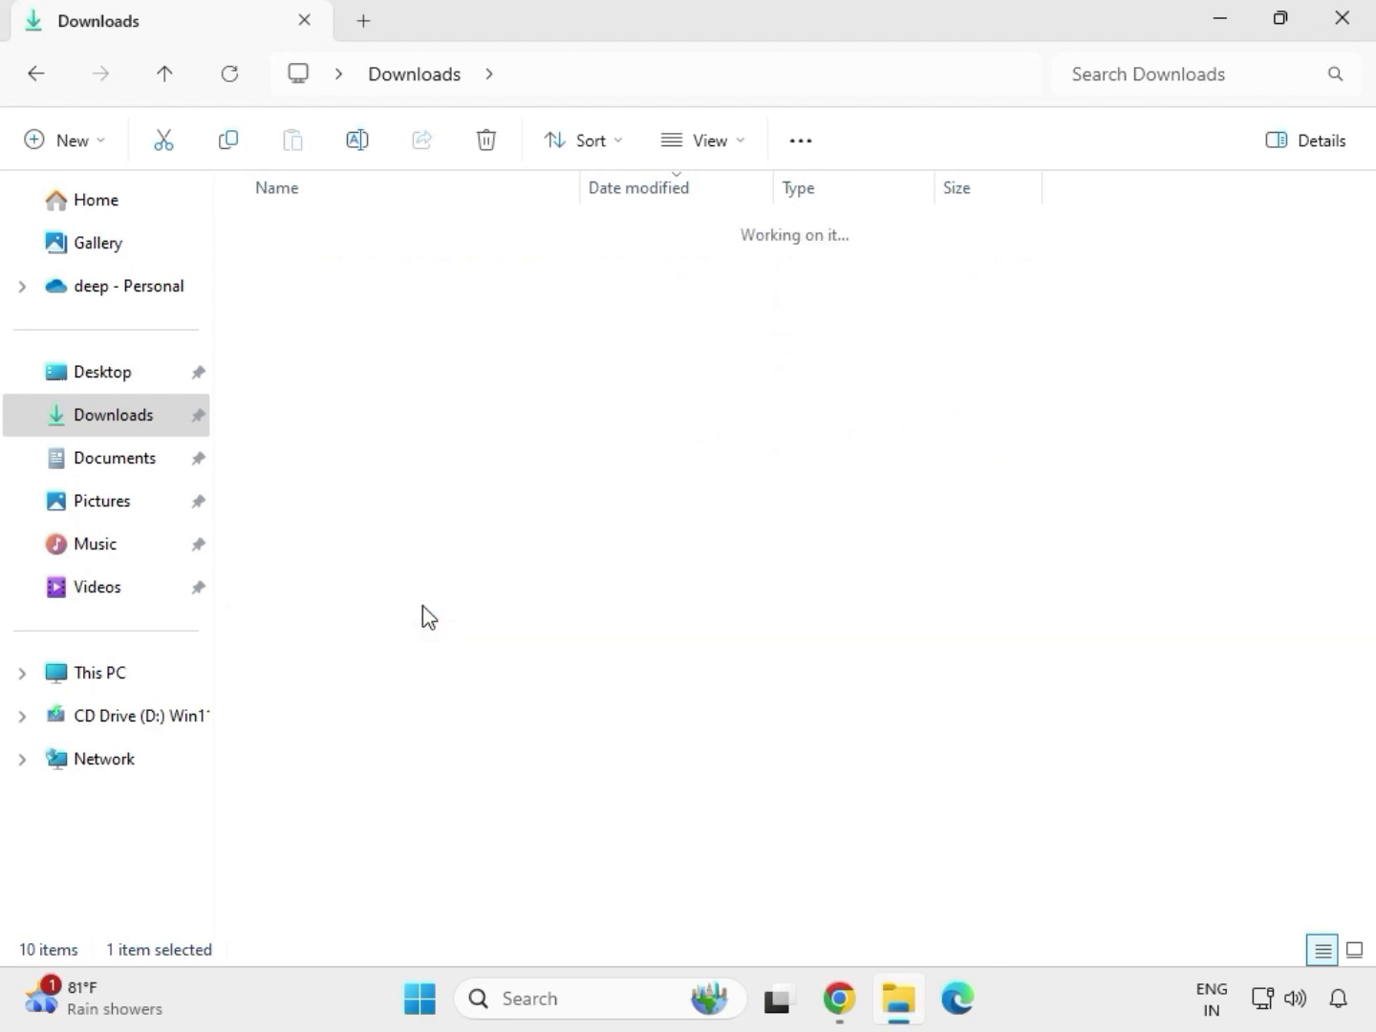
left_click(377, 271)
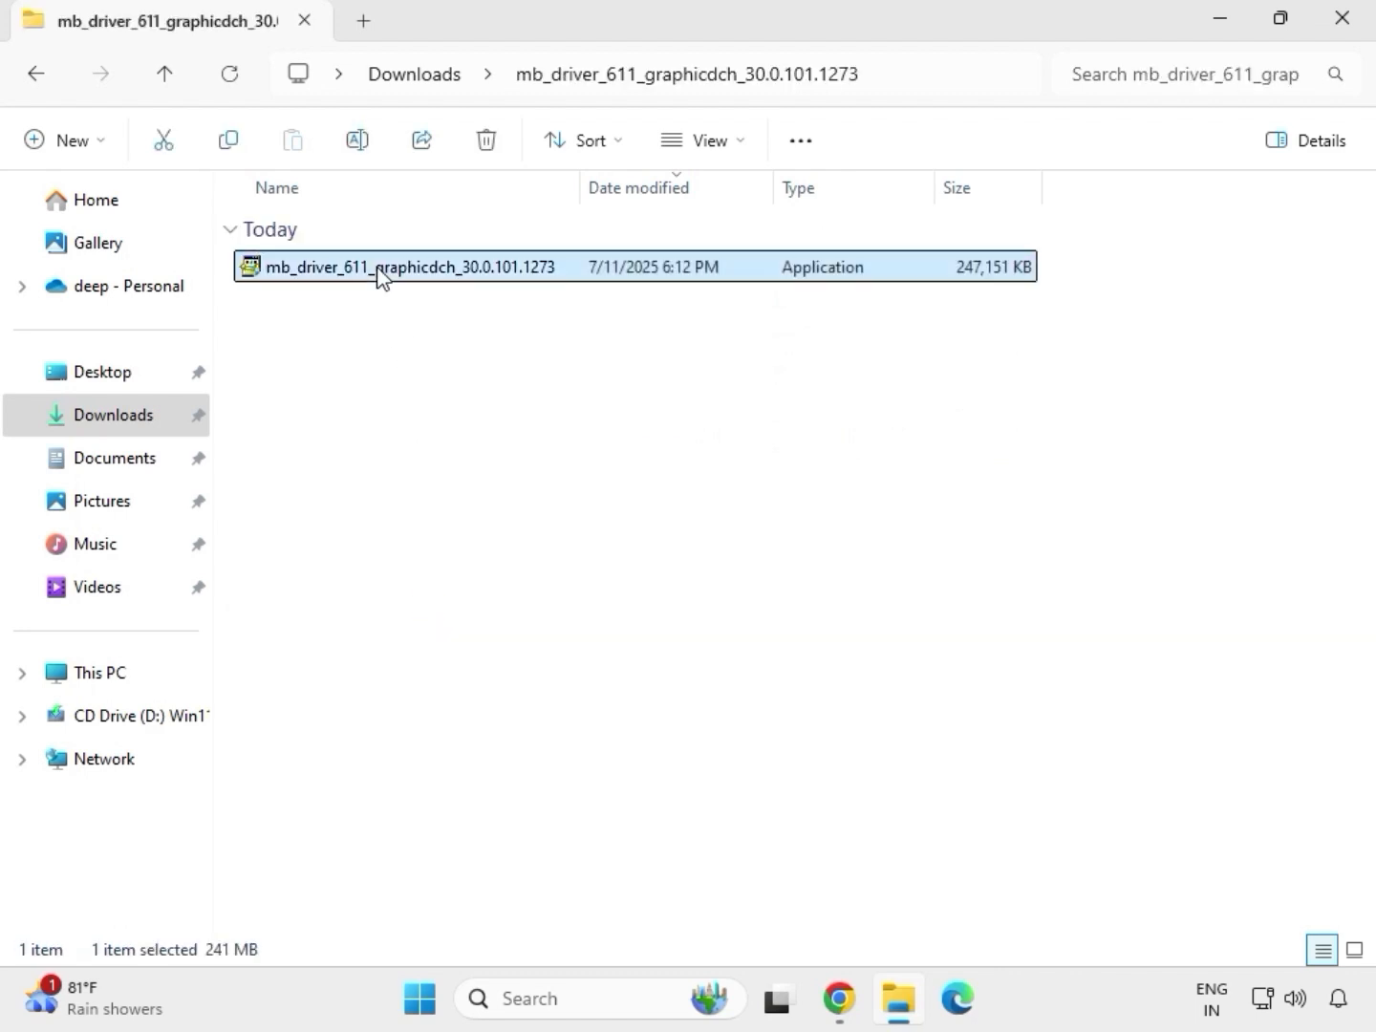
right_click(387, 276)
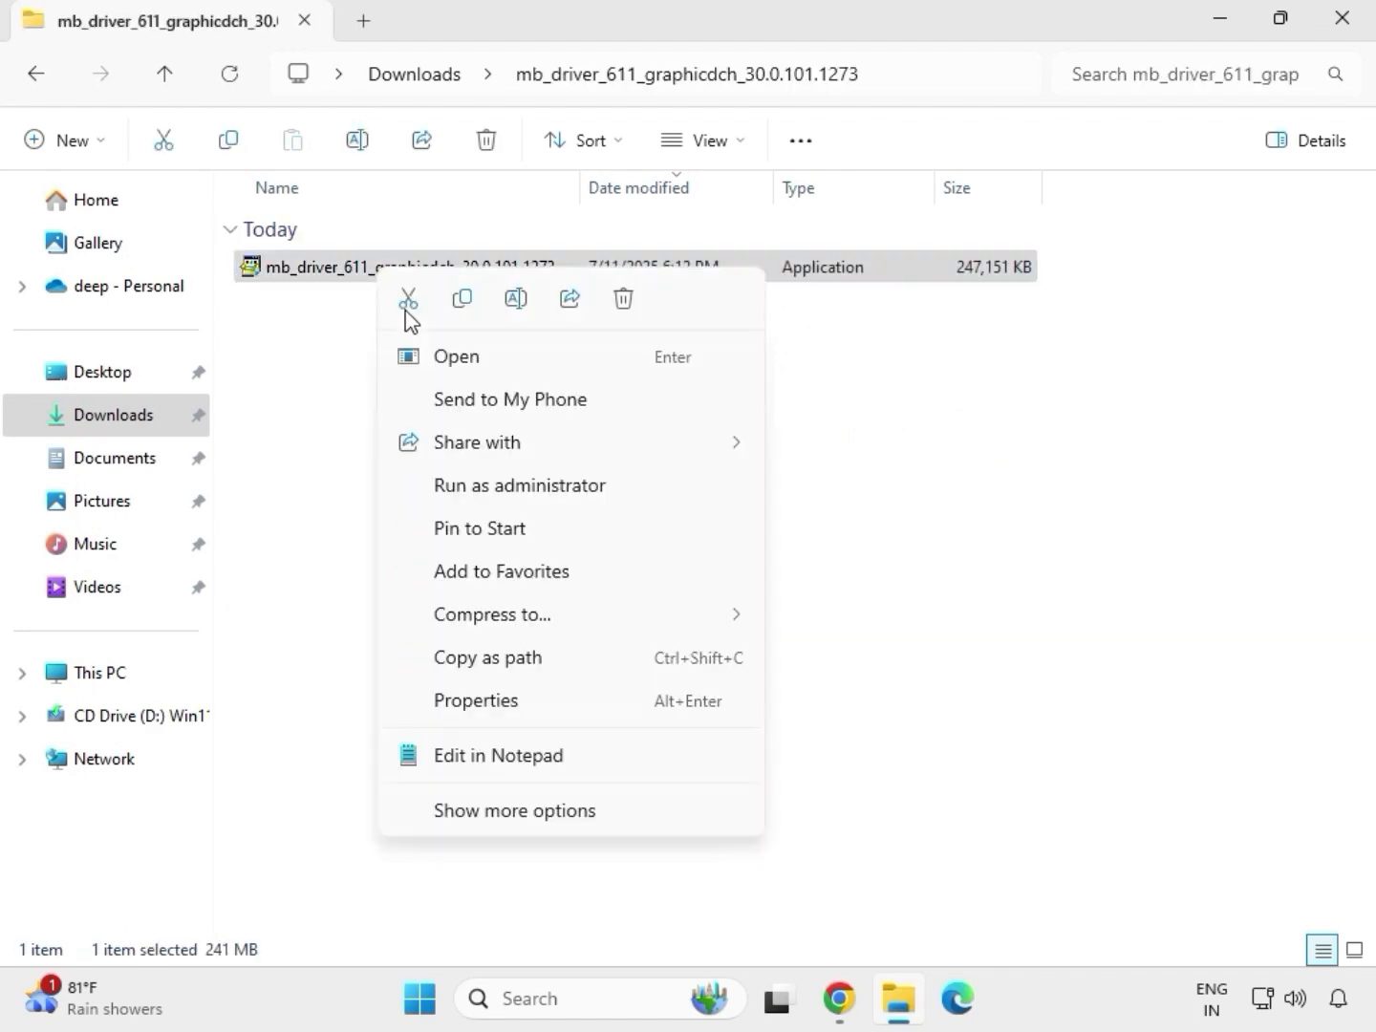
left_click(523, 486)
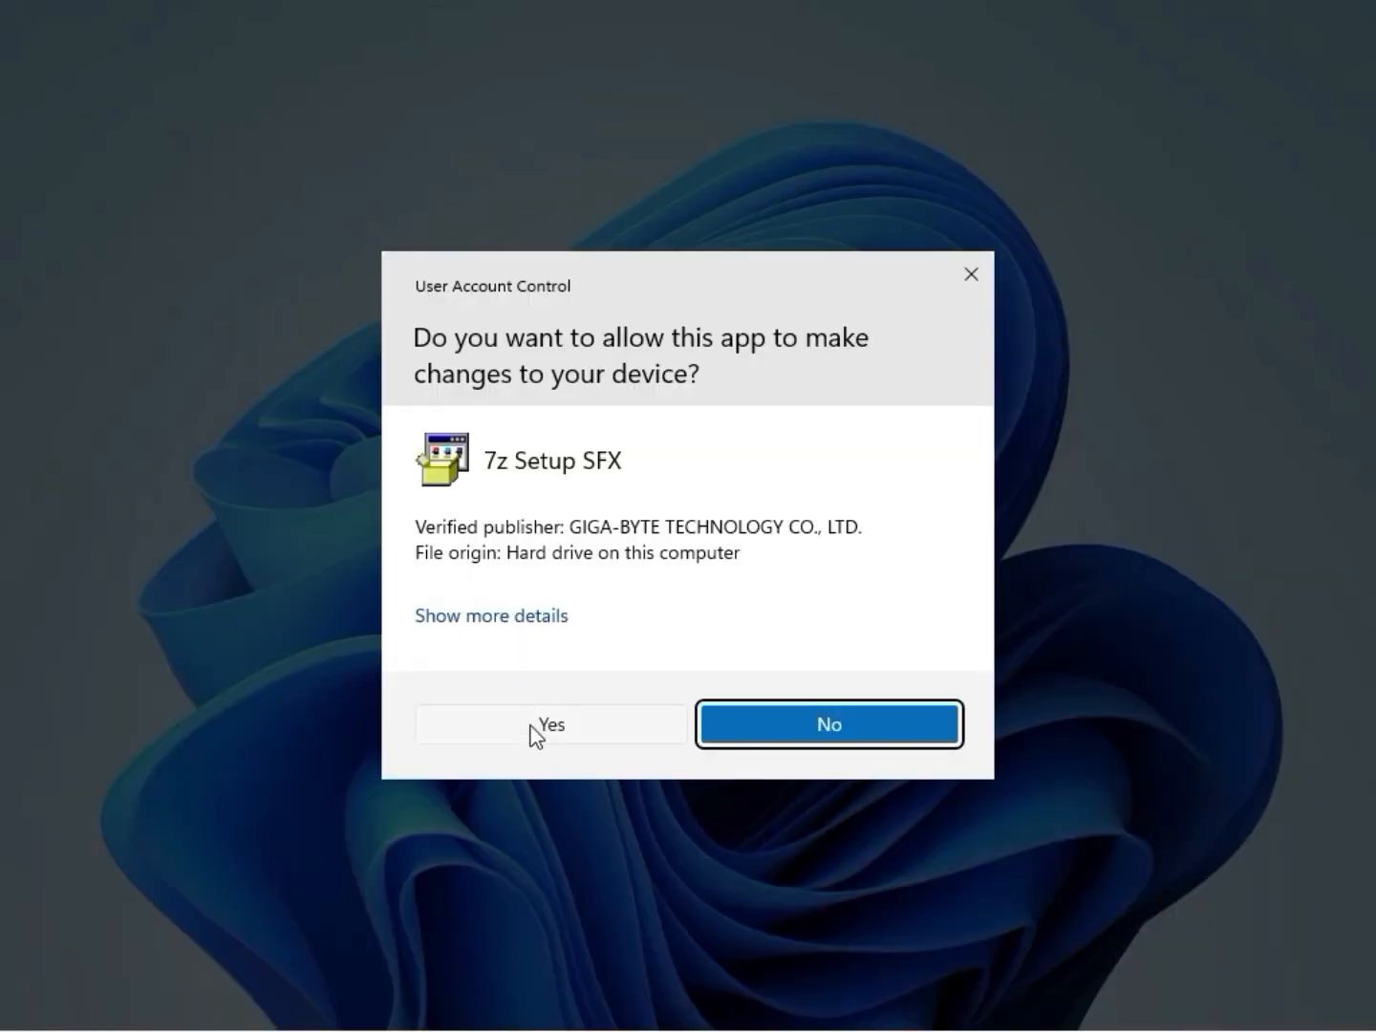
left_click(531, 732)
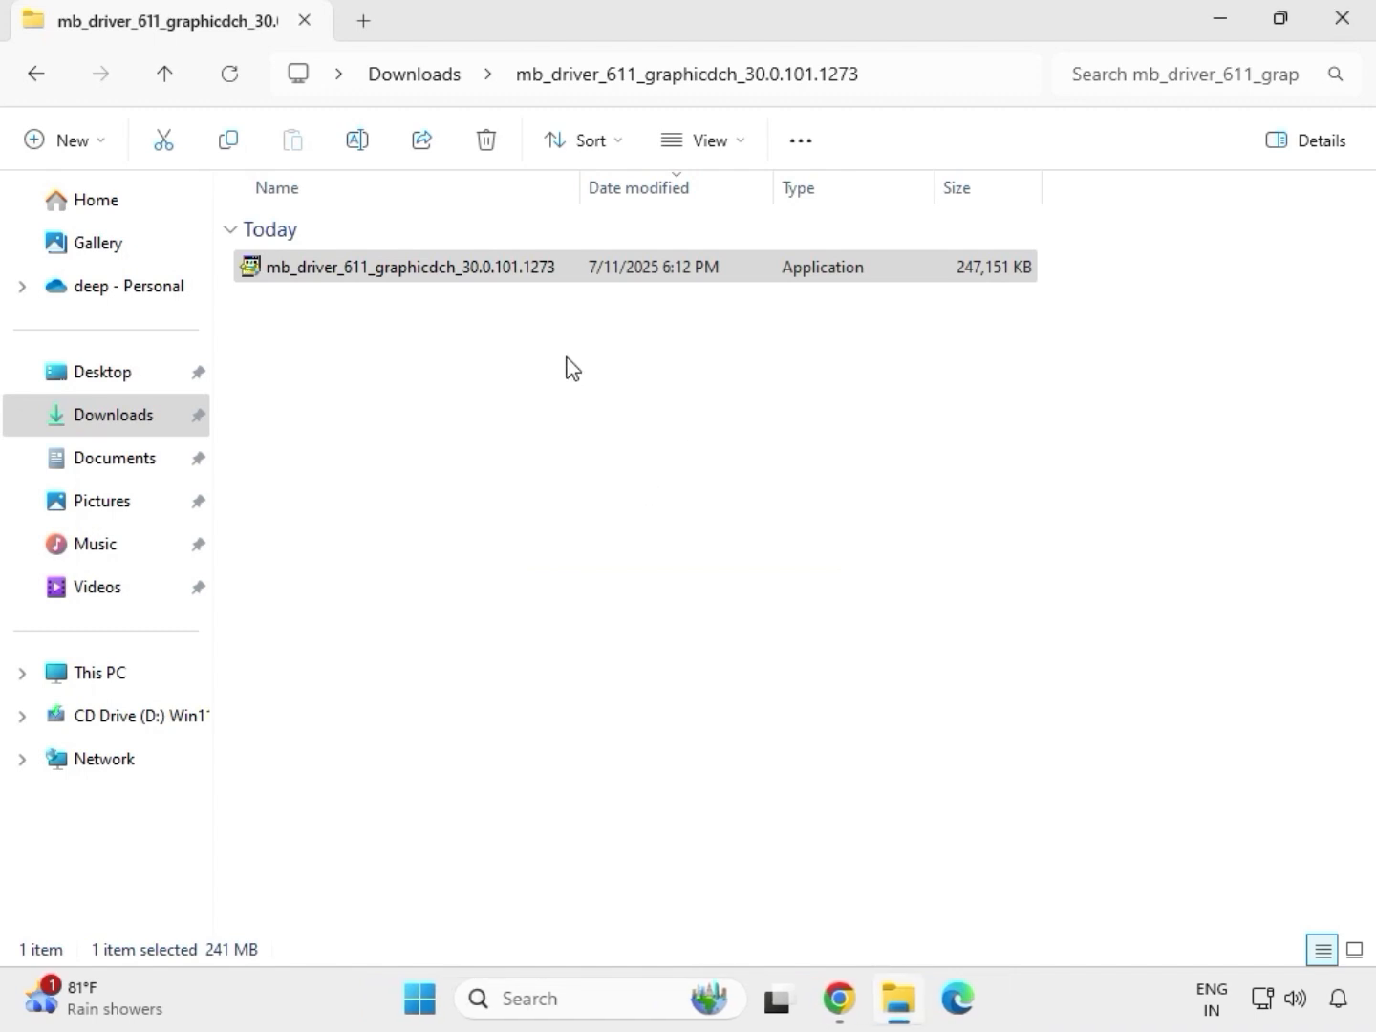
Step: Return to Downloads and go to the 9225.1_UAD_Win10_Win11_2021_0824_123850_WHQL_1458 folder inside the extracted mb_driver_realtekdch_6.0.9225.1 folder
left_click(419, 75)
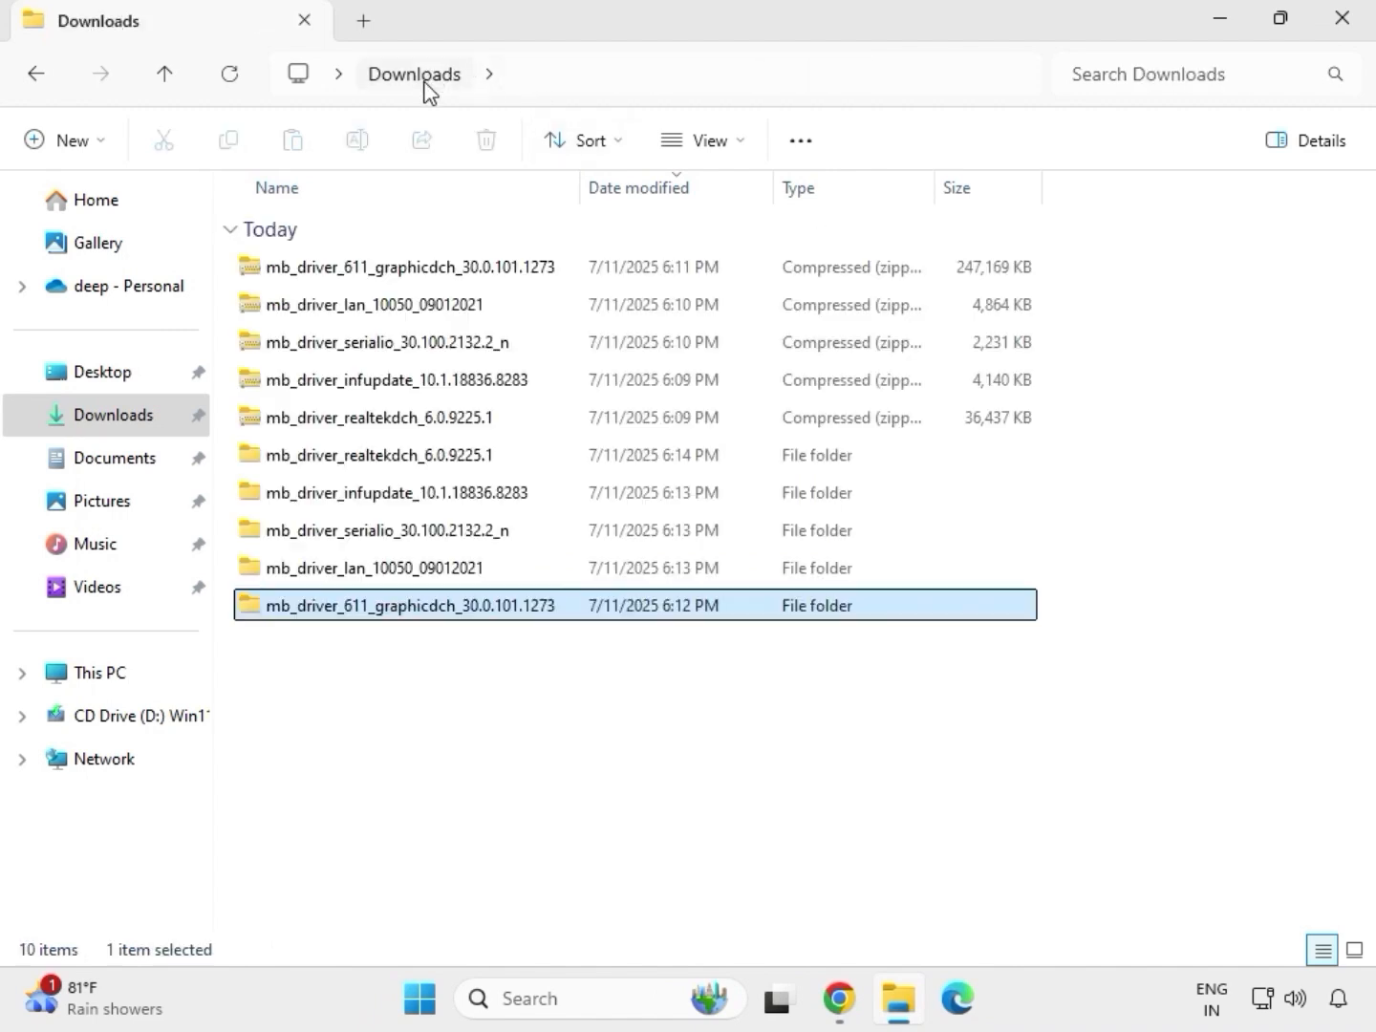
double_click(421, 455)
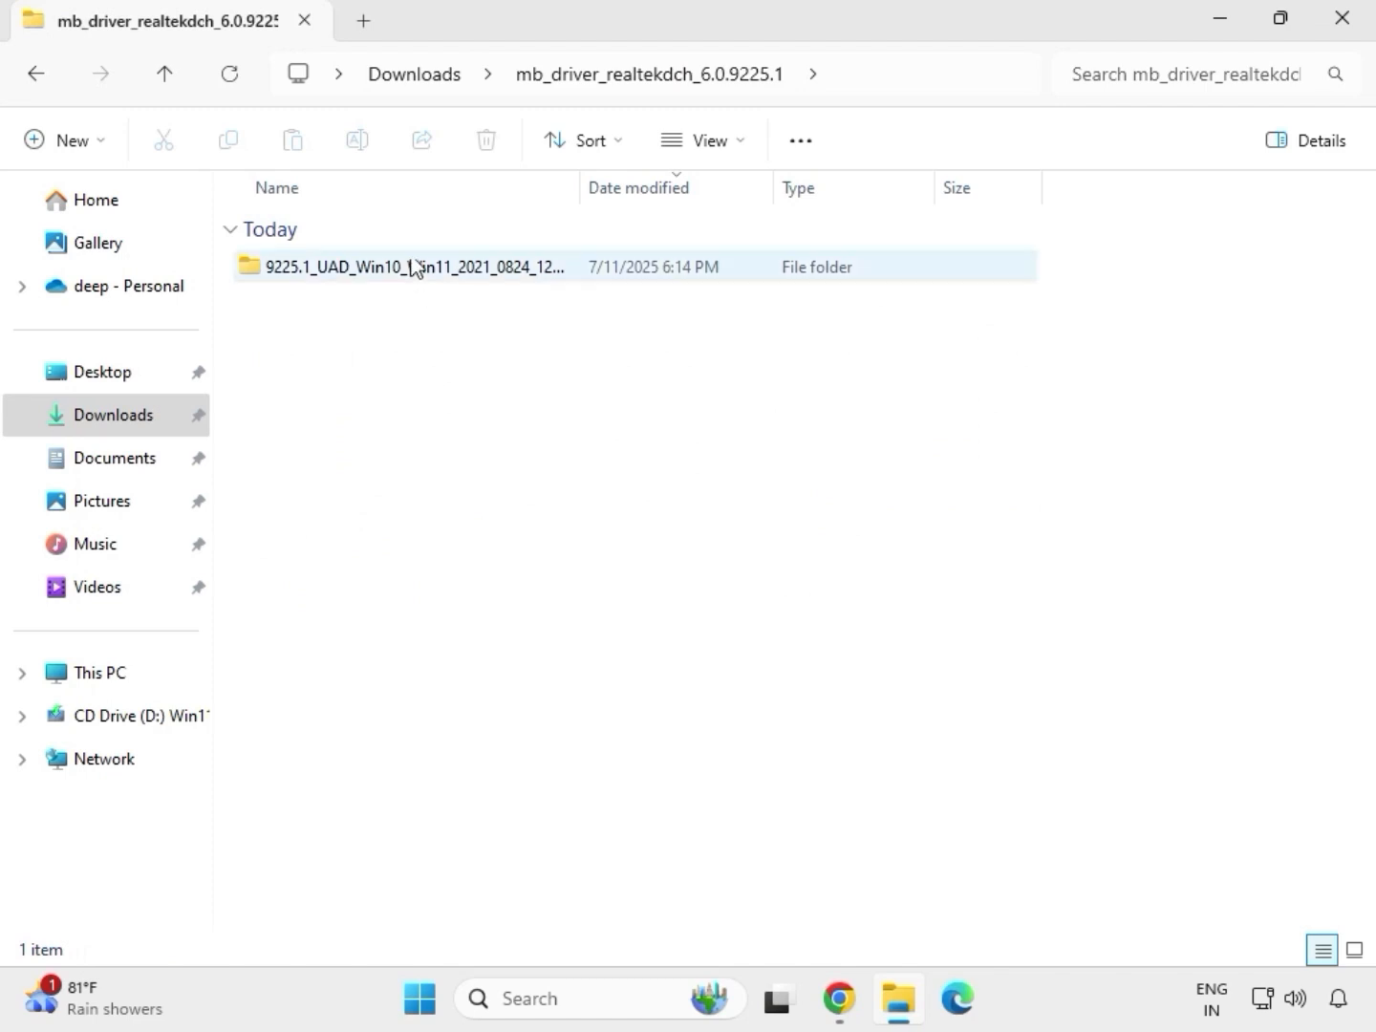
double_click(402, 263)
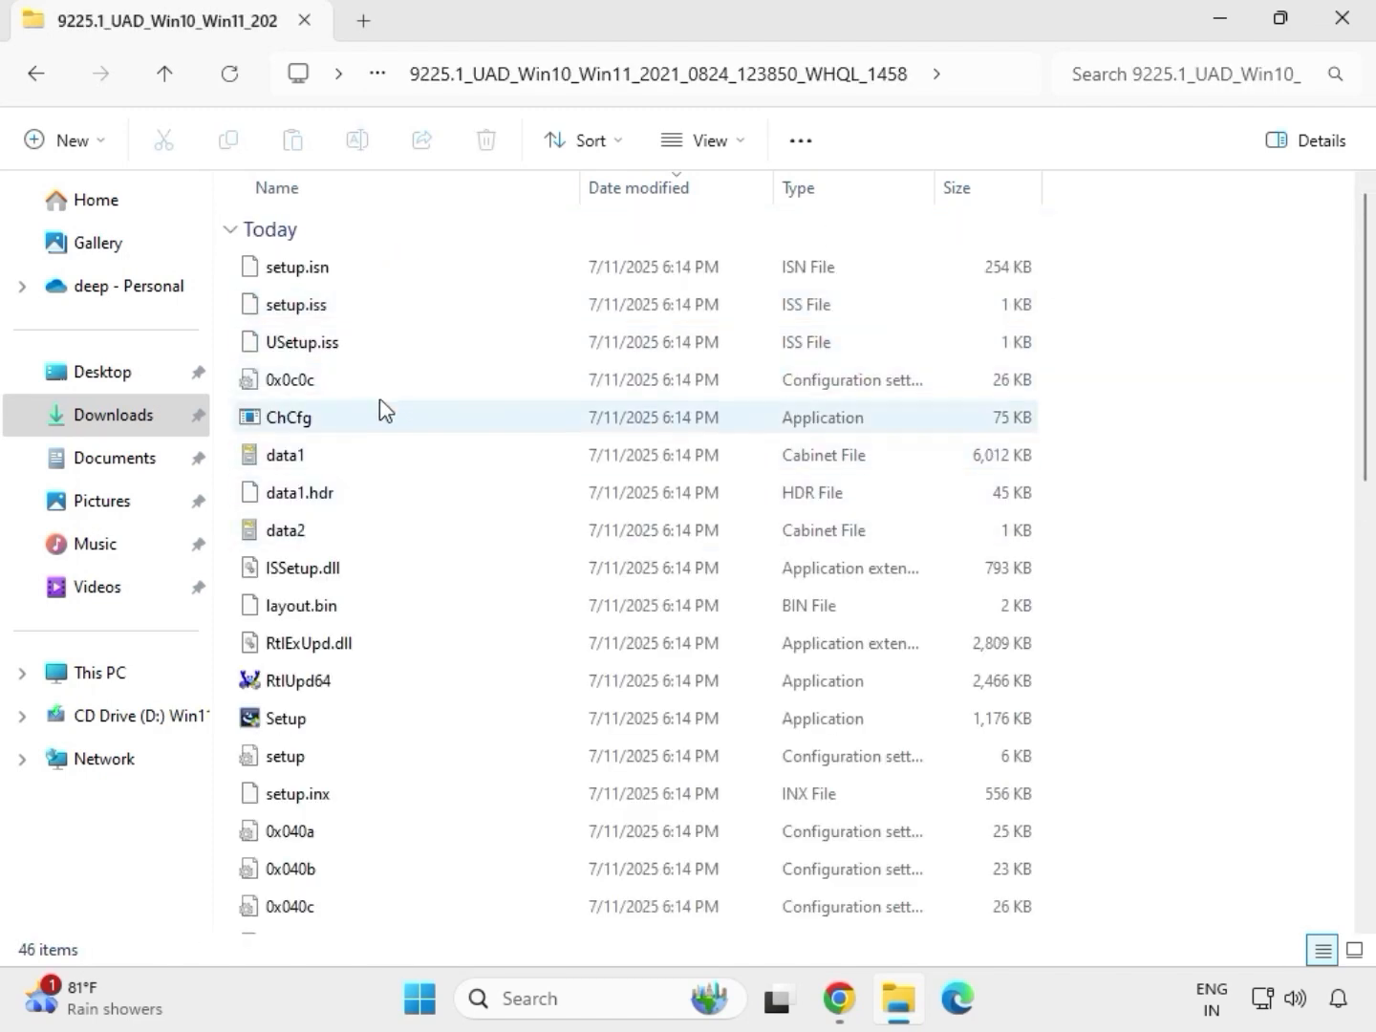
Step: Run the Setup application as administrator, allow it to make changes, and complete the Realtek Audio Driver wizard without restarting the computer
left_click(369, 722)
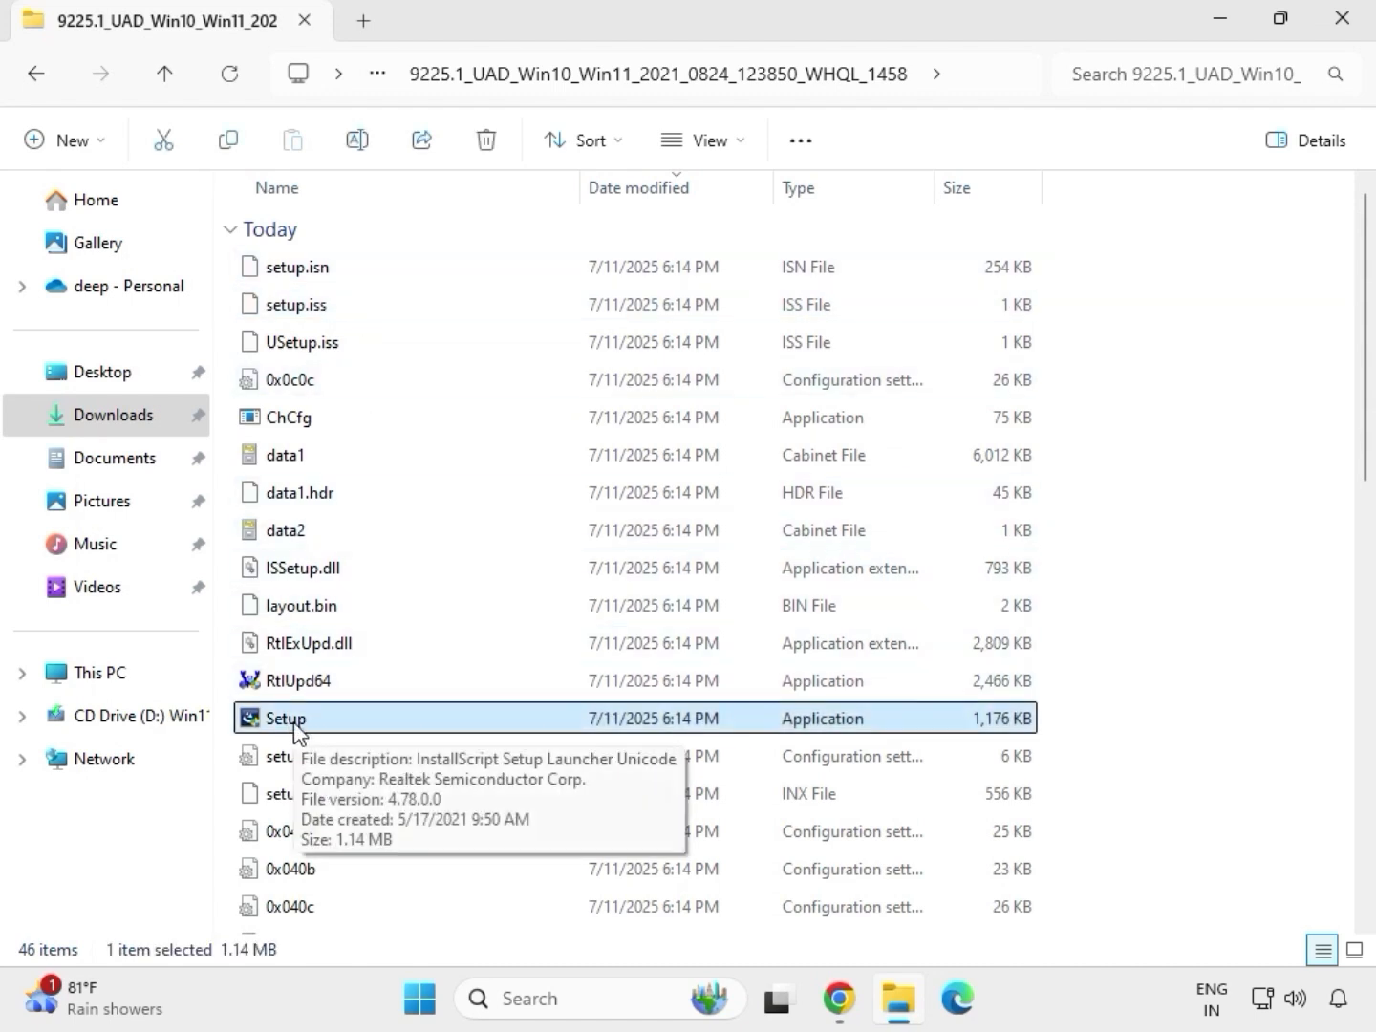
right_click(315, 730)
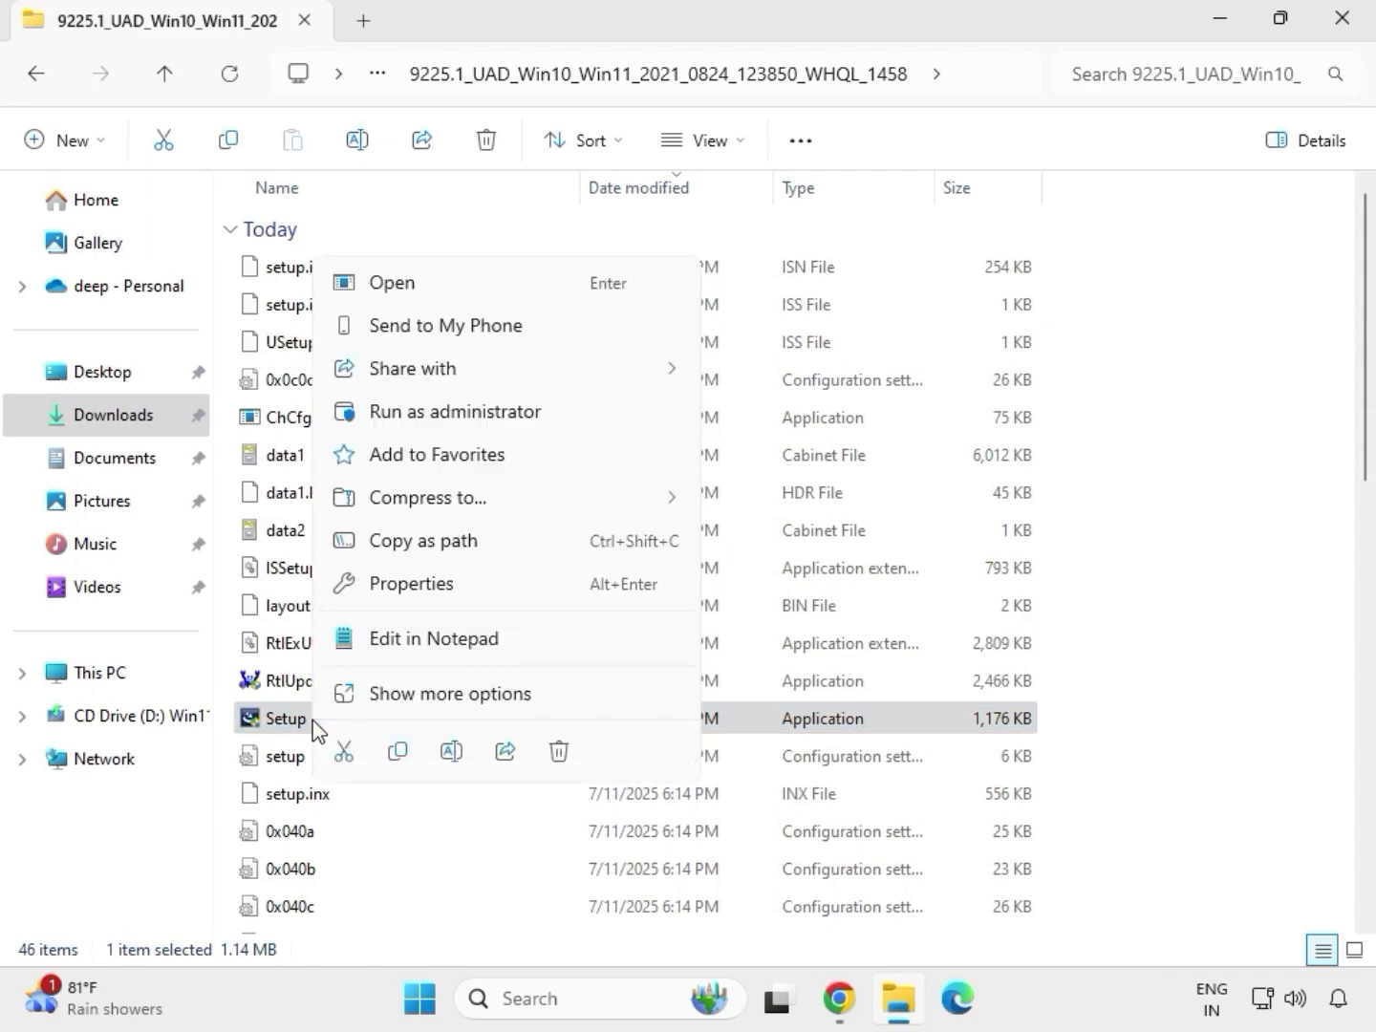
left_click(421, 414)
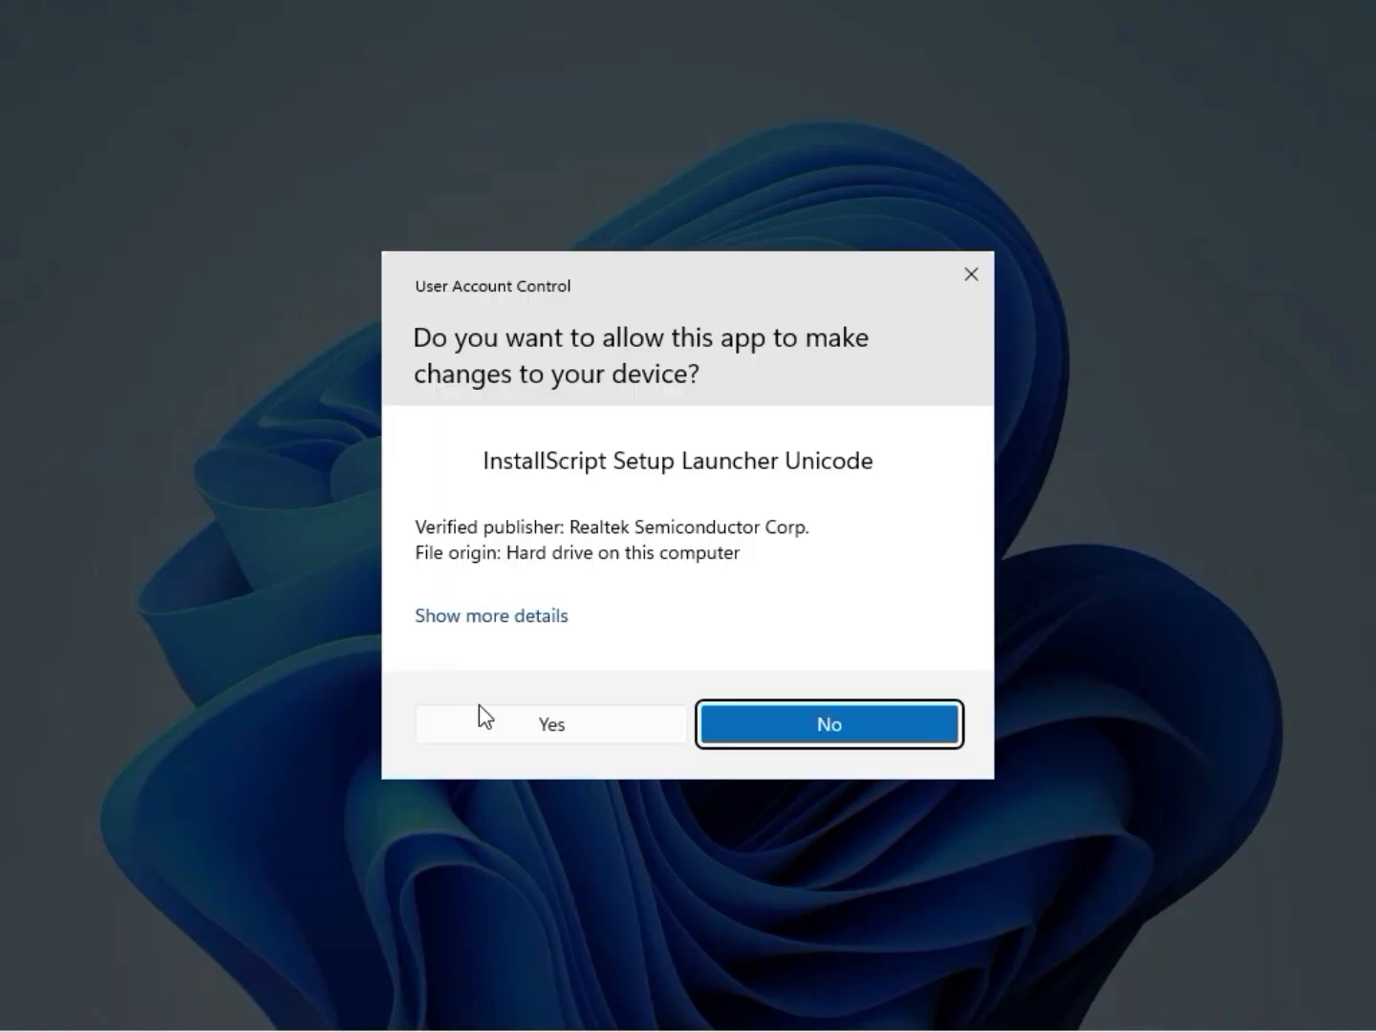
left_click(495, 725)
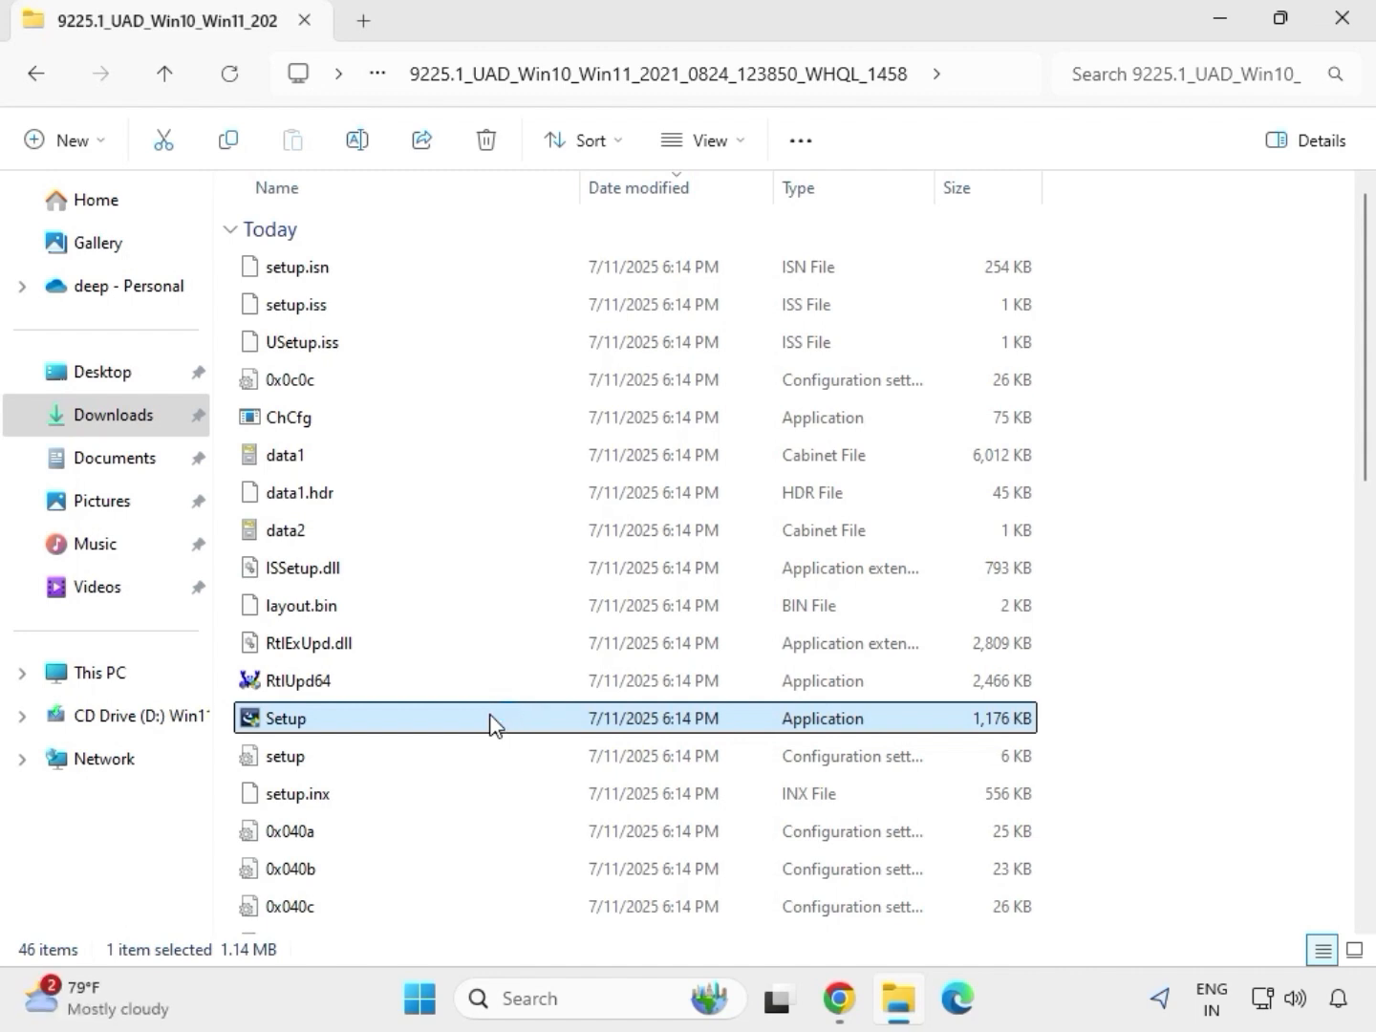
mouse_move(481, 681)
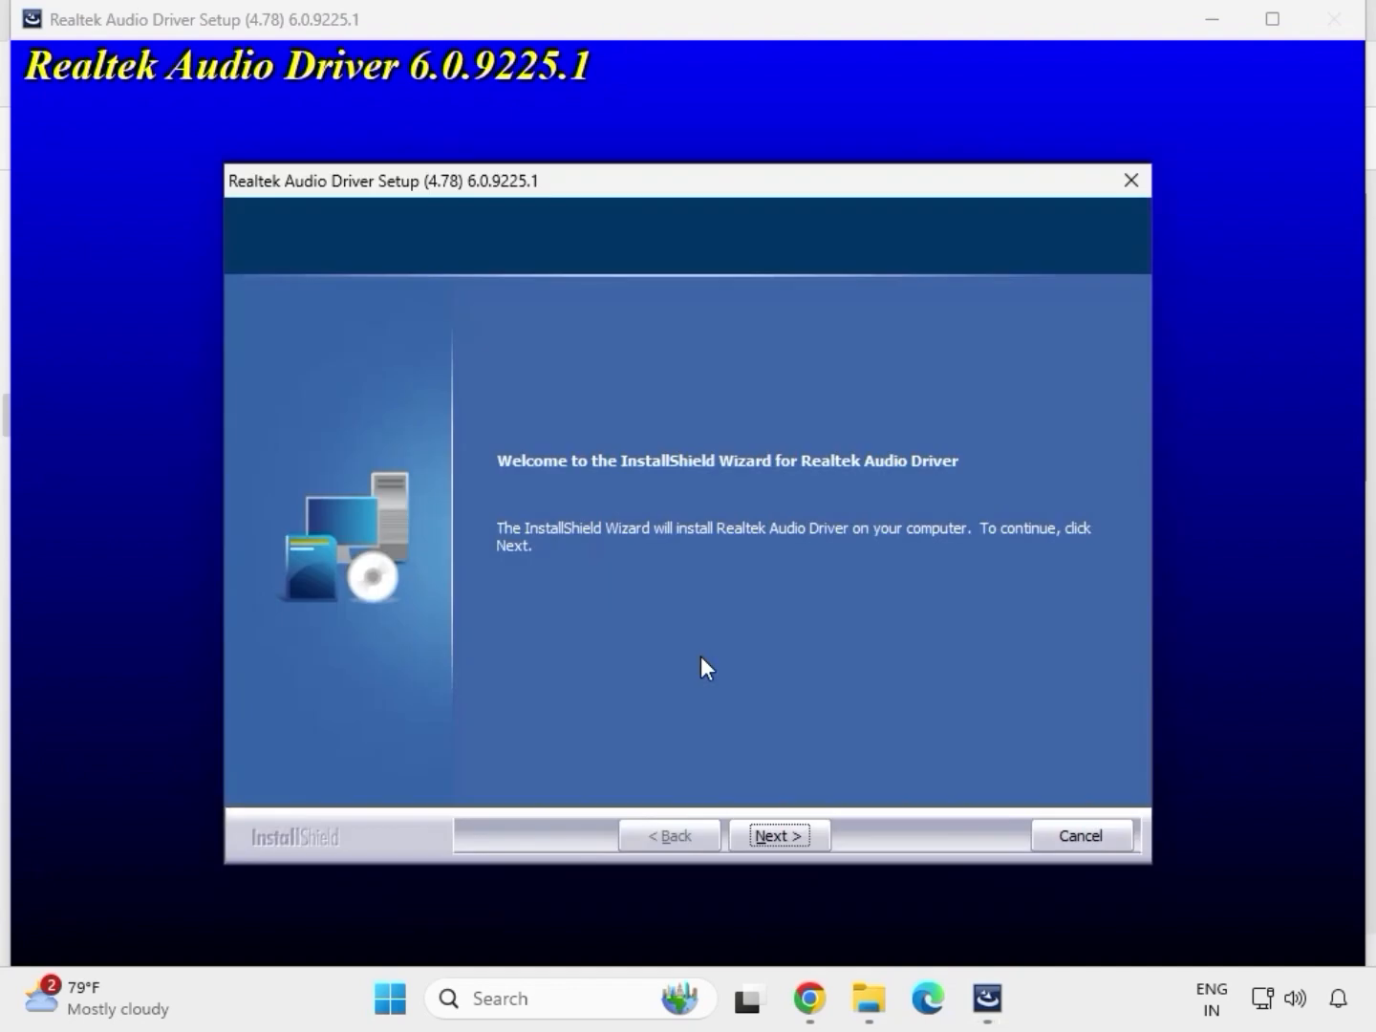
left_click(778, 833)
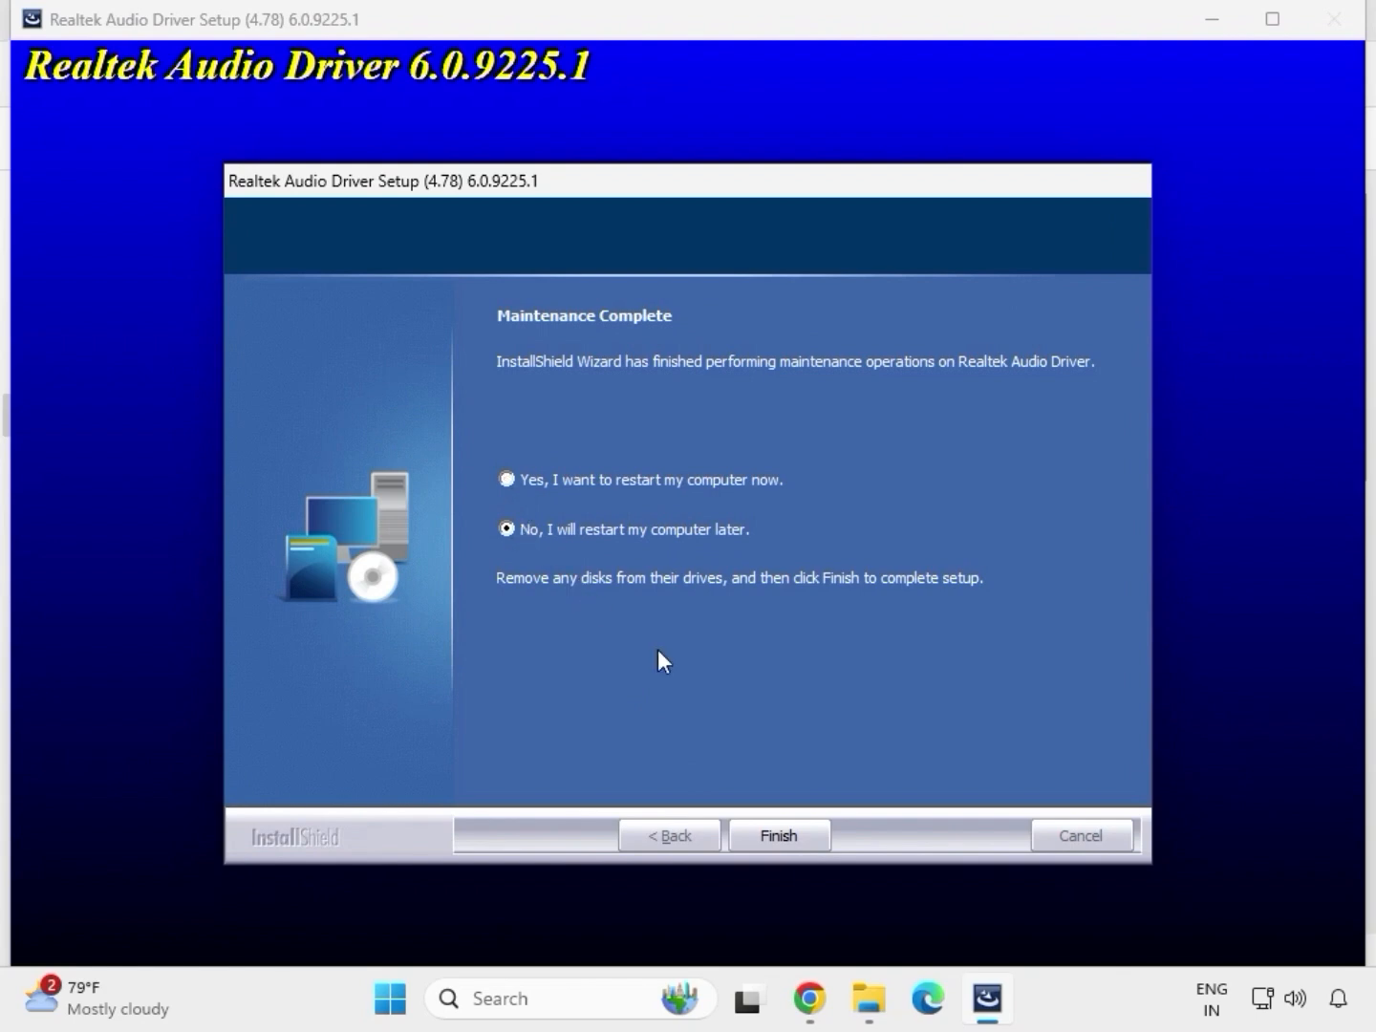
left_click(774, 834)
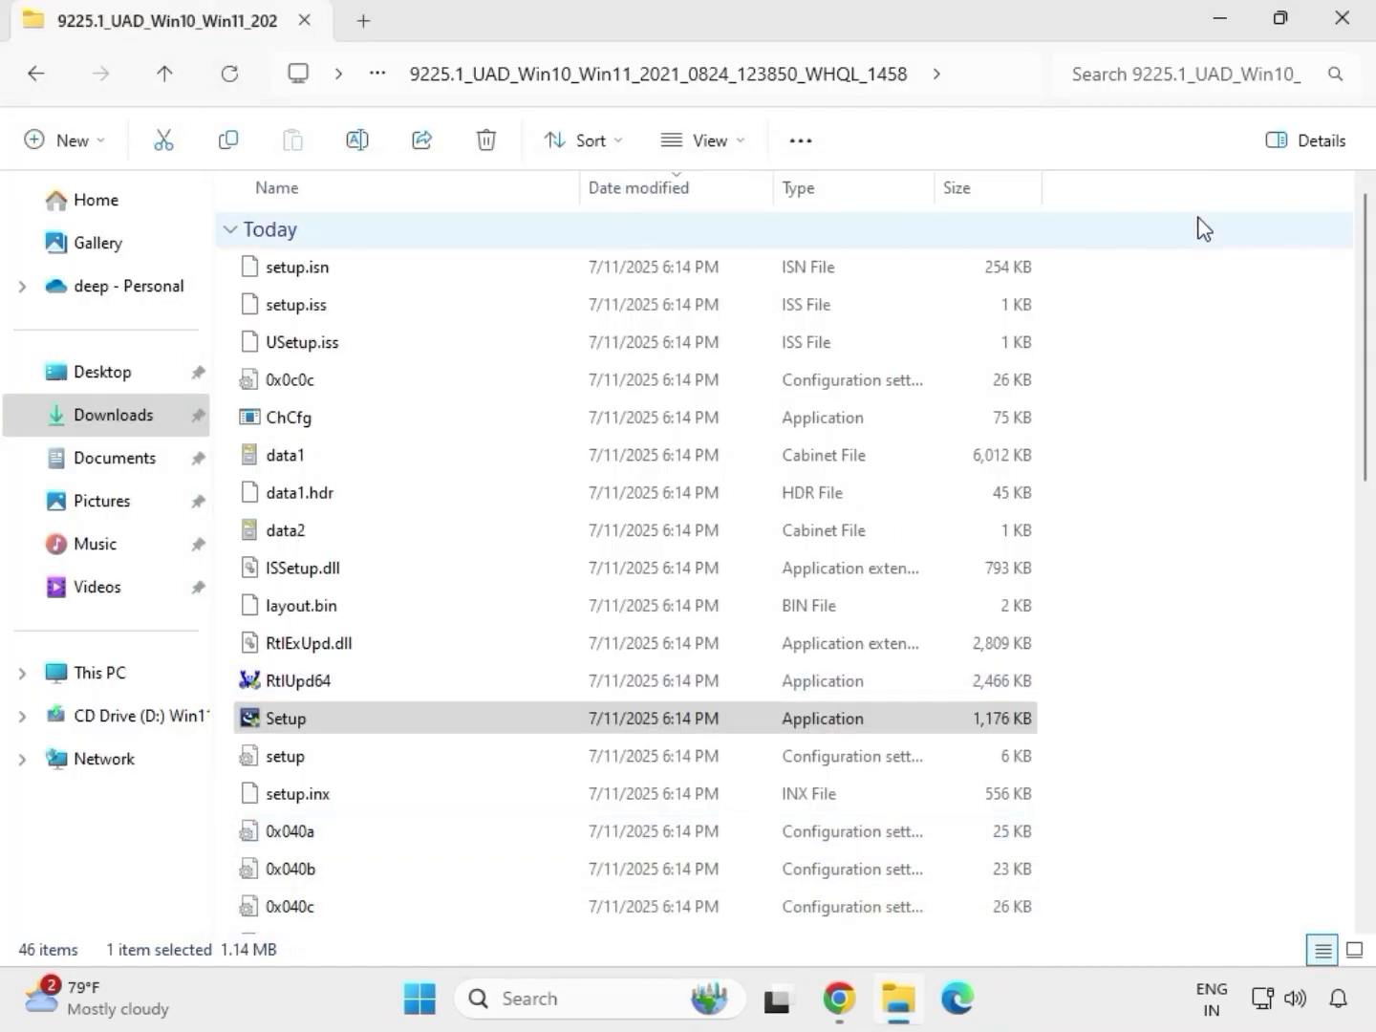